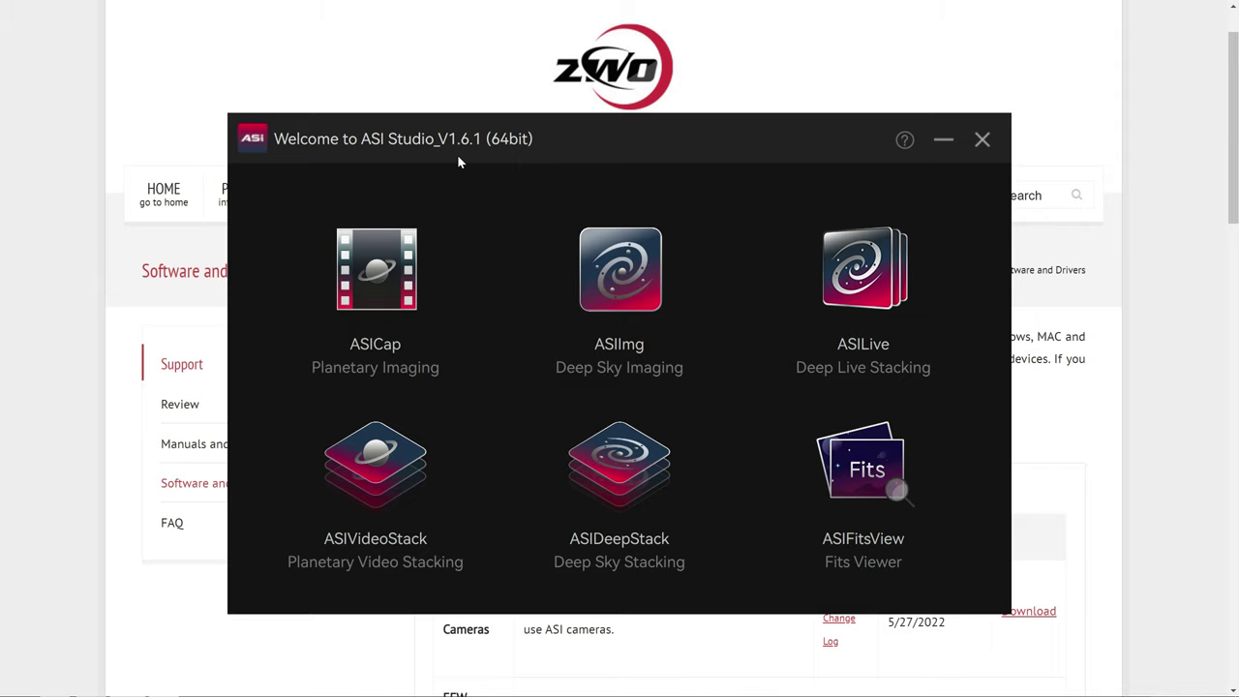
Minimize the ASI Studio launcher to reveal ZWO's Software and Drivers page.
left_click(948, 142)
Compare the Mac and Windows ASIStudio download entries on ZWO's support page.
mouse_move(630, 203)
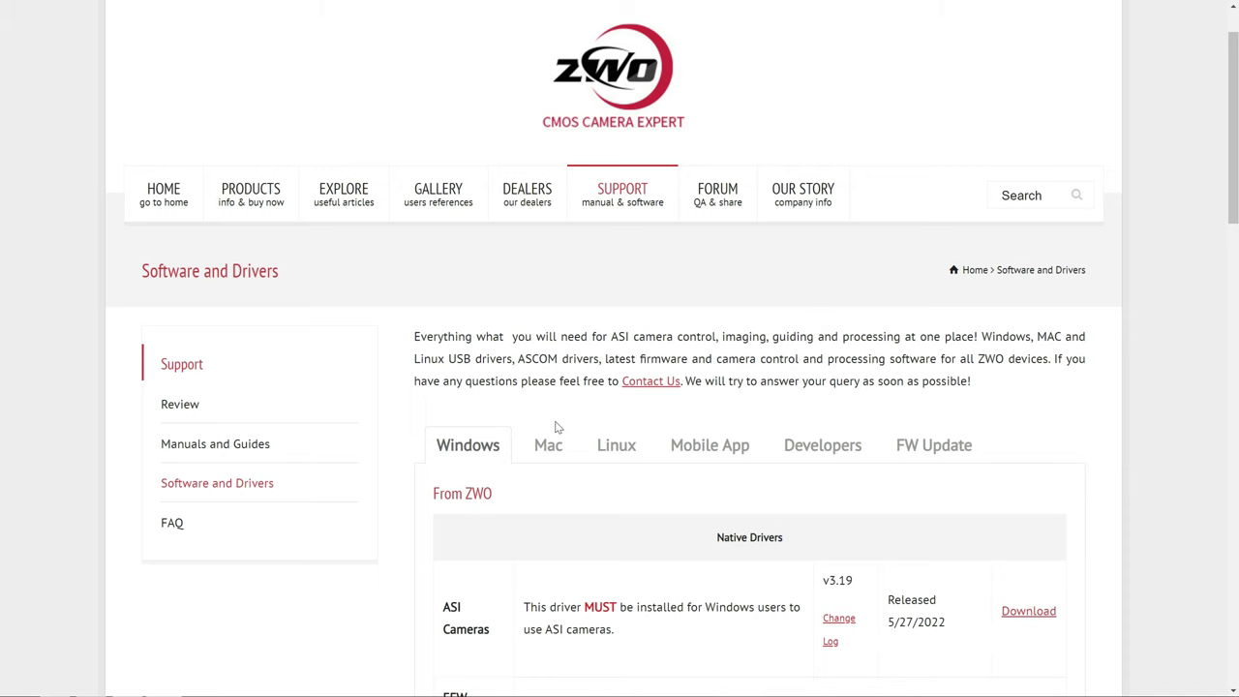
left_click(548, 450)
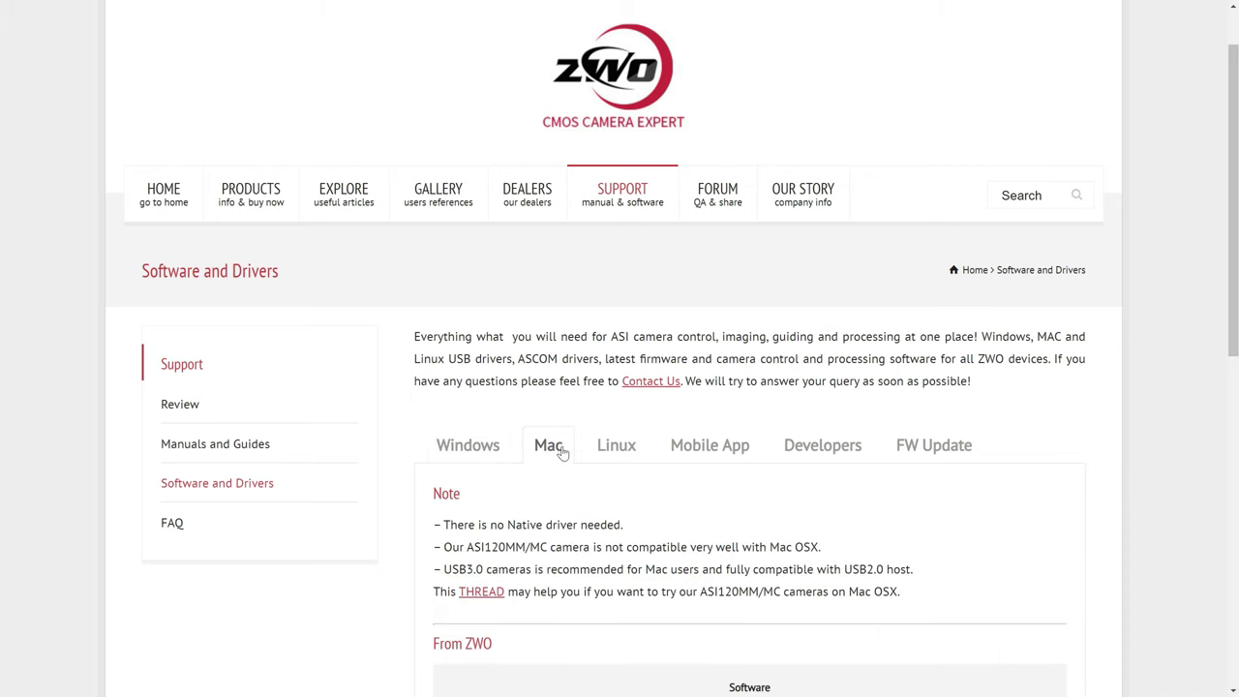
scroll(556, 455, "down", 4)
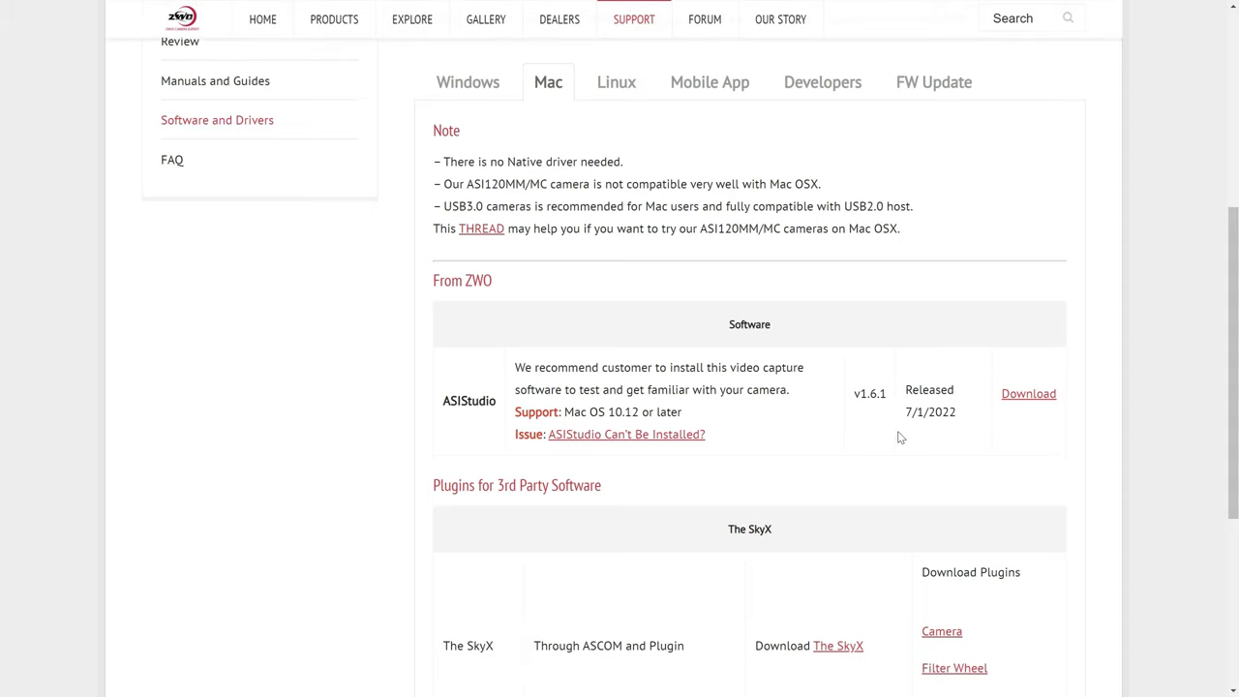
left_click(487, 73)
scroll(775, 474, "down", 1)
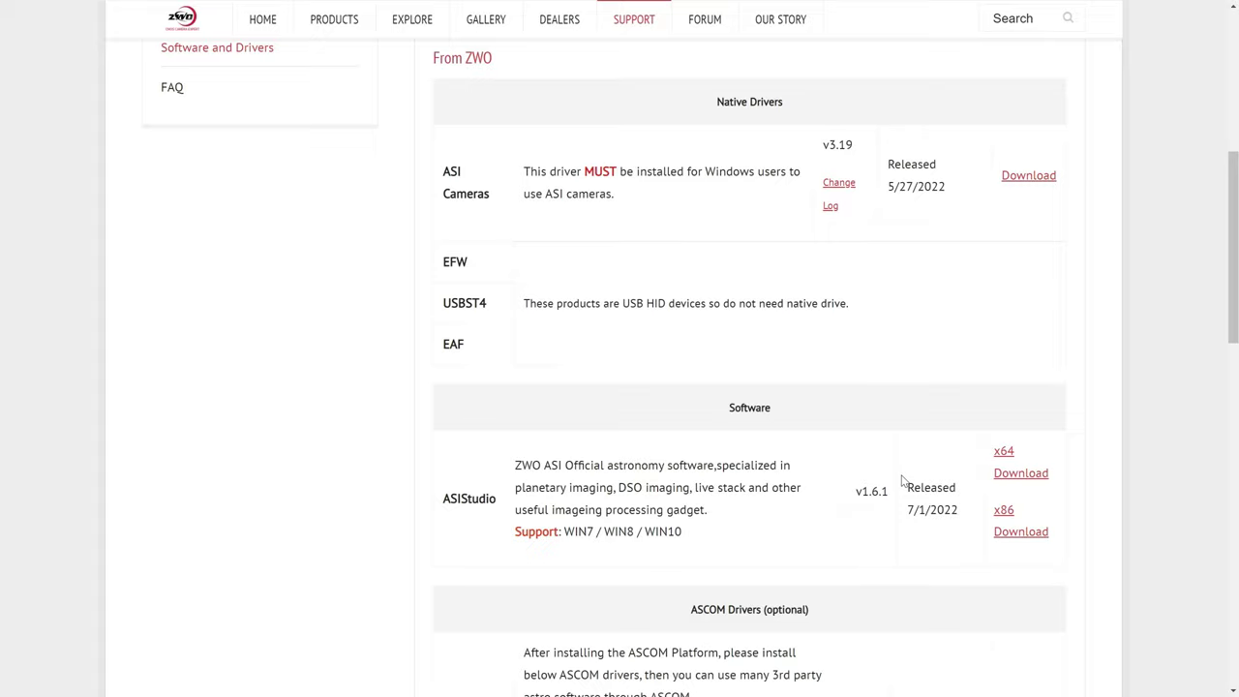
scroll(901, 480, "up", 1)
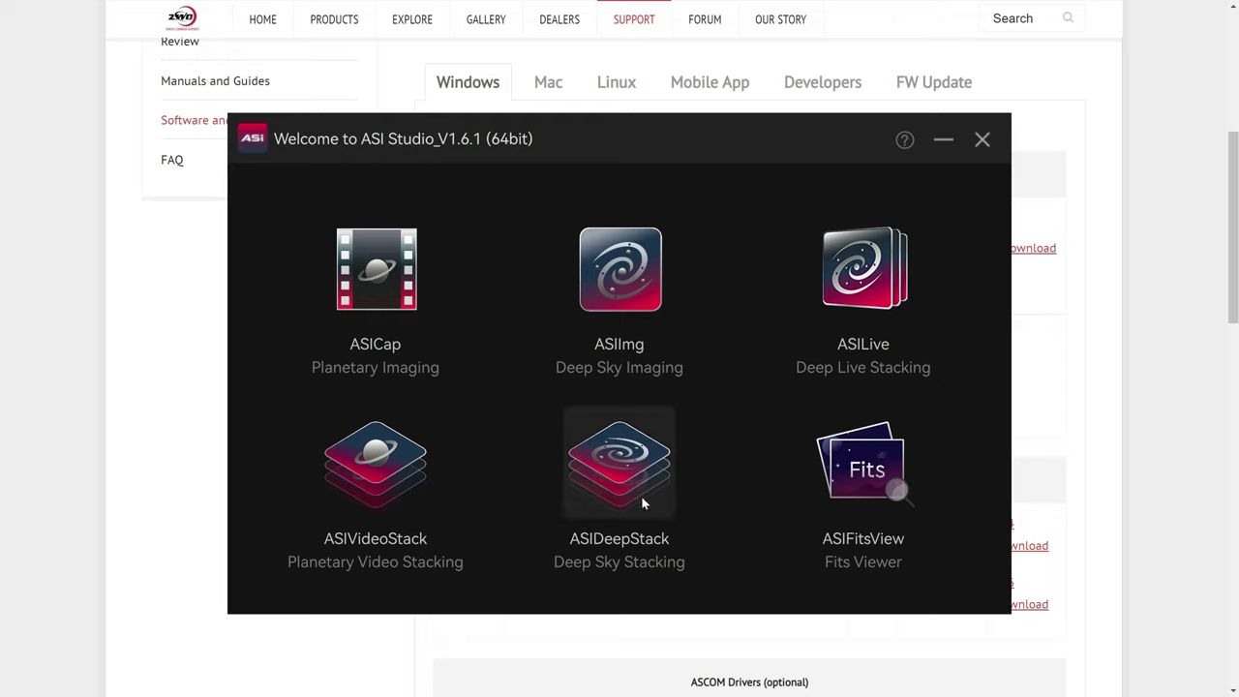
Launch ASIDeepStack, confirm its default Documents save path and English language, then close it.
left_click(622, 453)
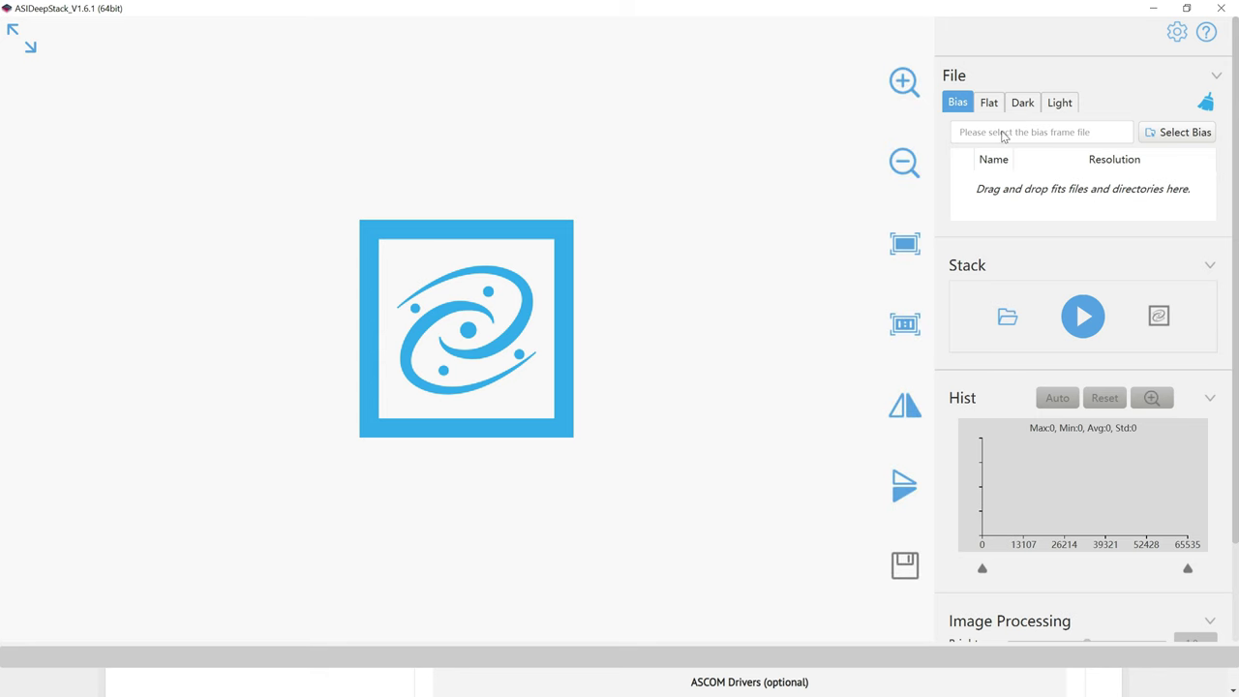
left_click(1177, 33)
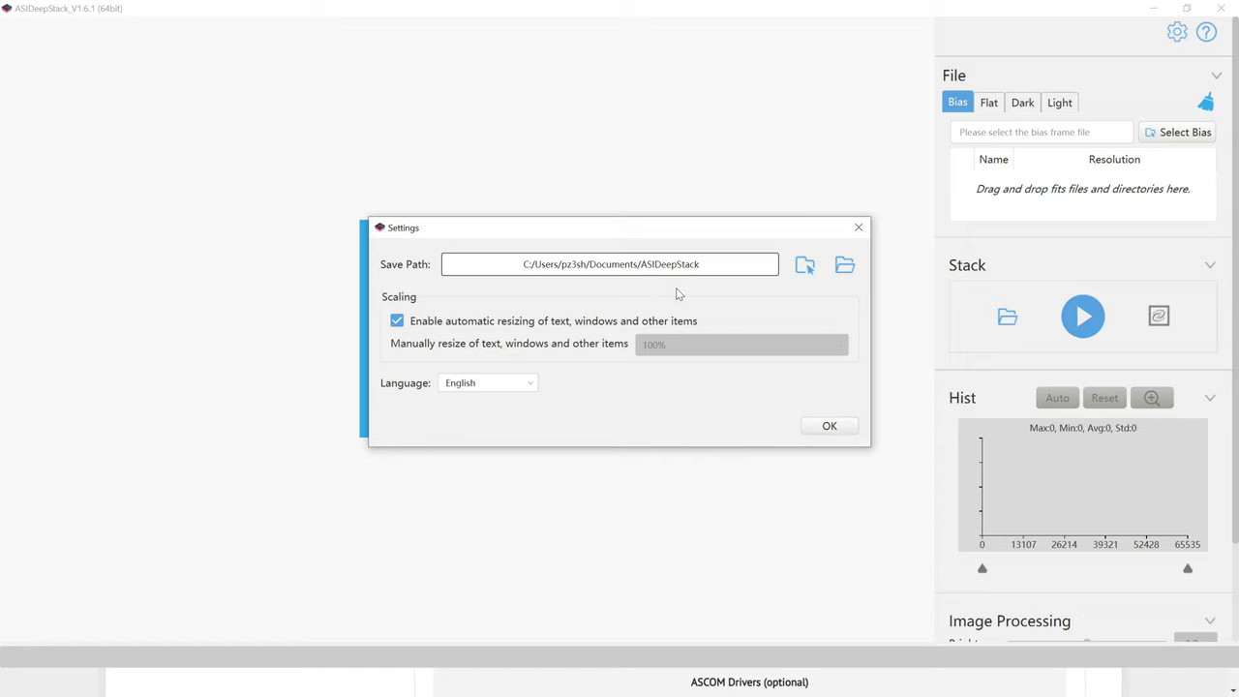
left_click(828, 426)
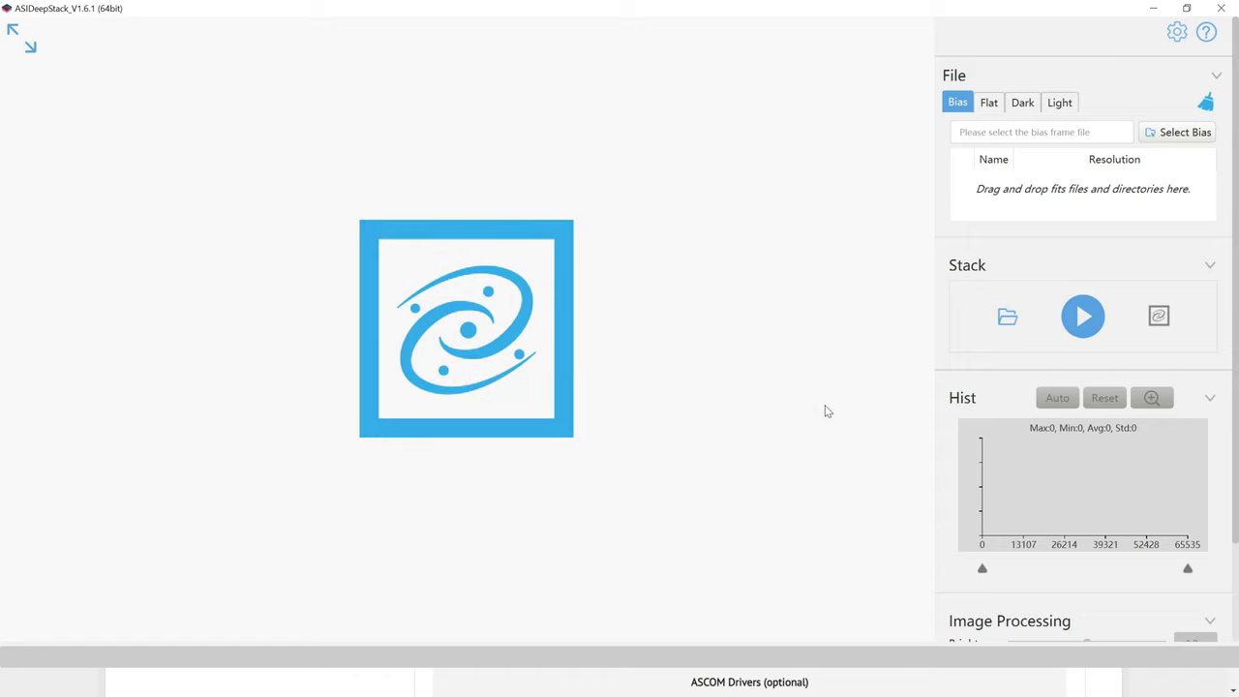
left_click(1221, 8)
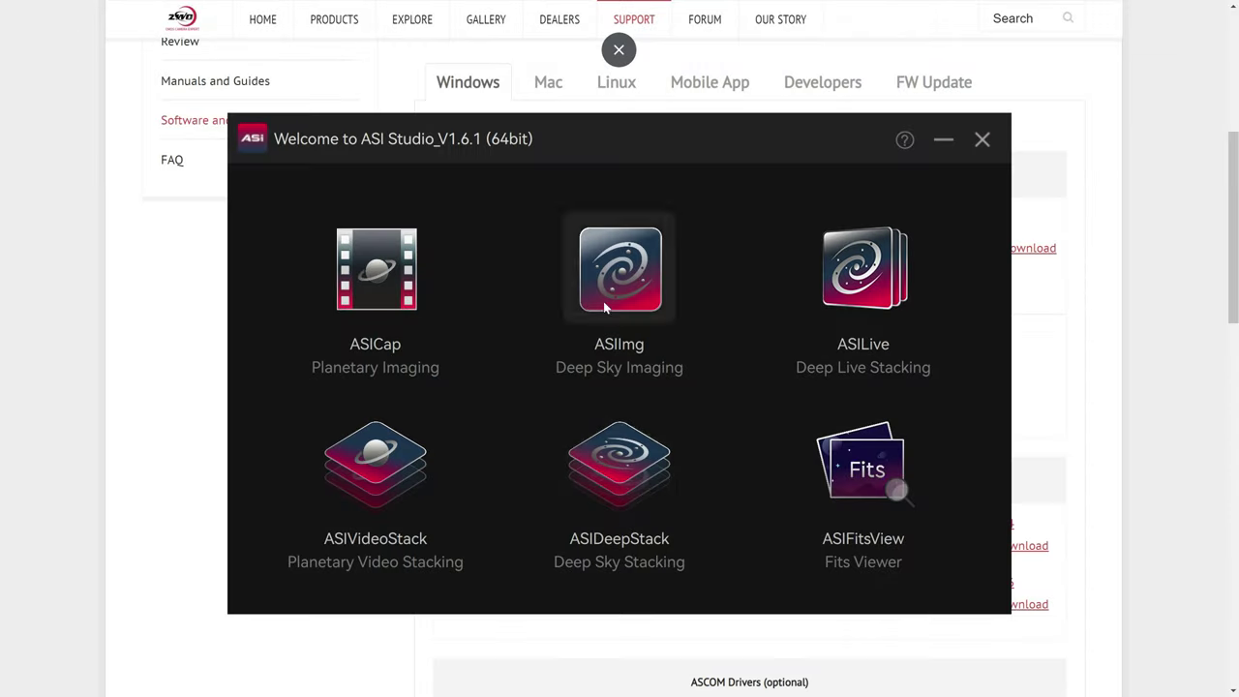
Relaunch ASIDeepStack and switch through the Flat and Dark lists to the Light frames list.
left_click(628, 471)
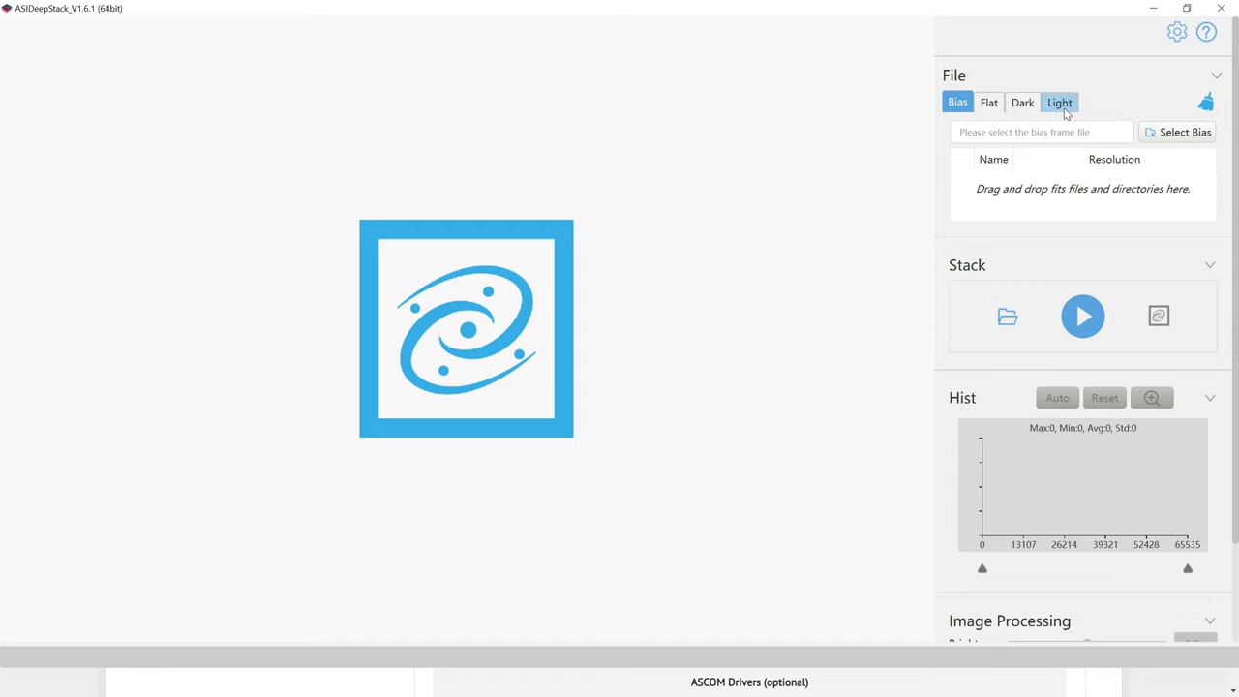
left_click(989, 103)
left_click(1020, 103)
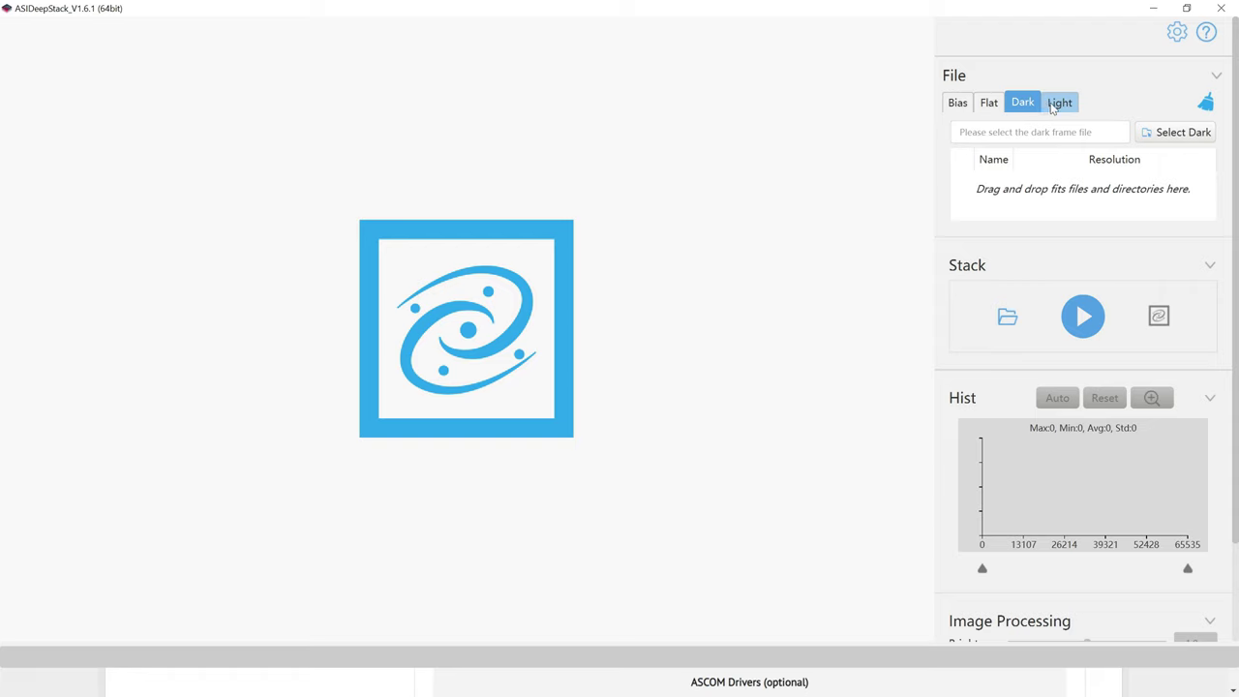
left_click(1061, 103)
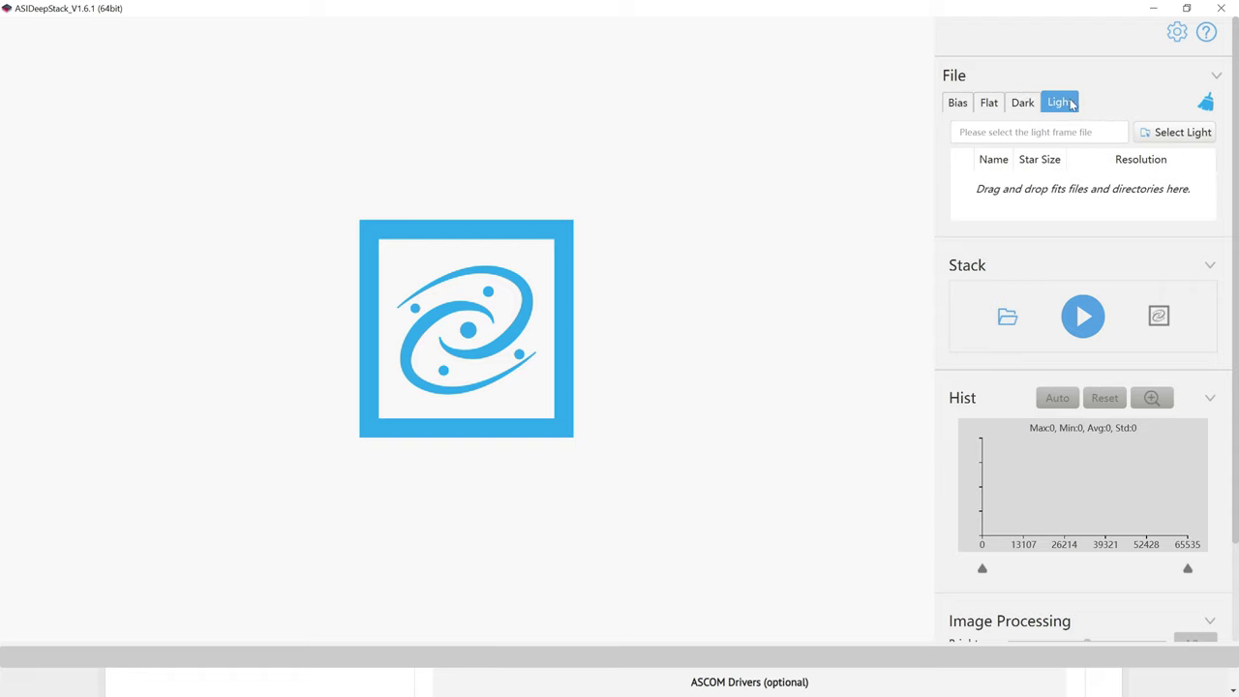
Select H_0001 through H_0013 from D:/VeilNebula and load them as light frames.
left_click(1167, 135)
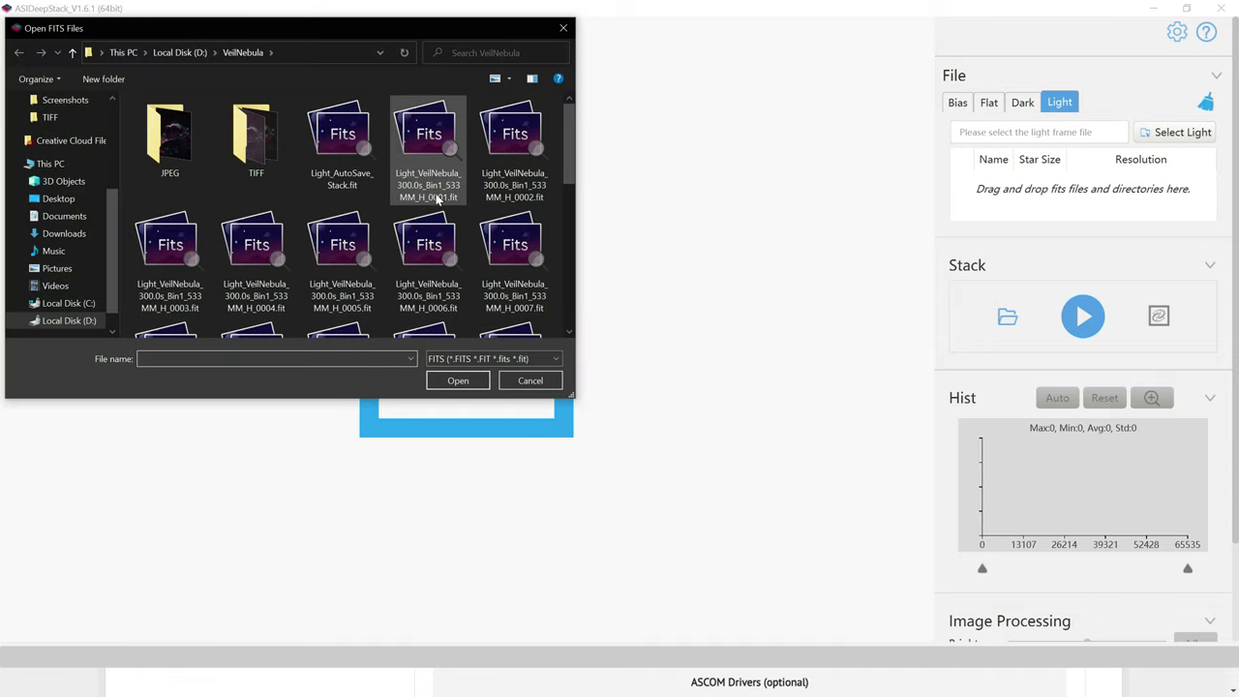
left_click(433, 174)
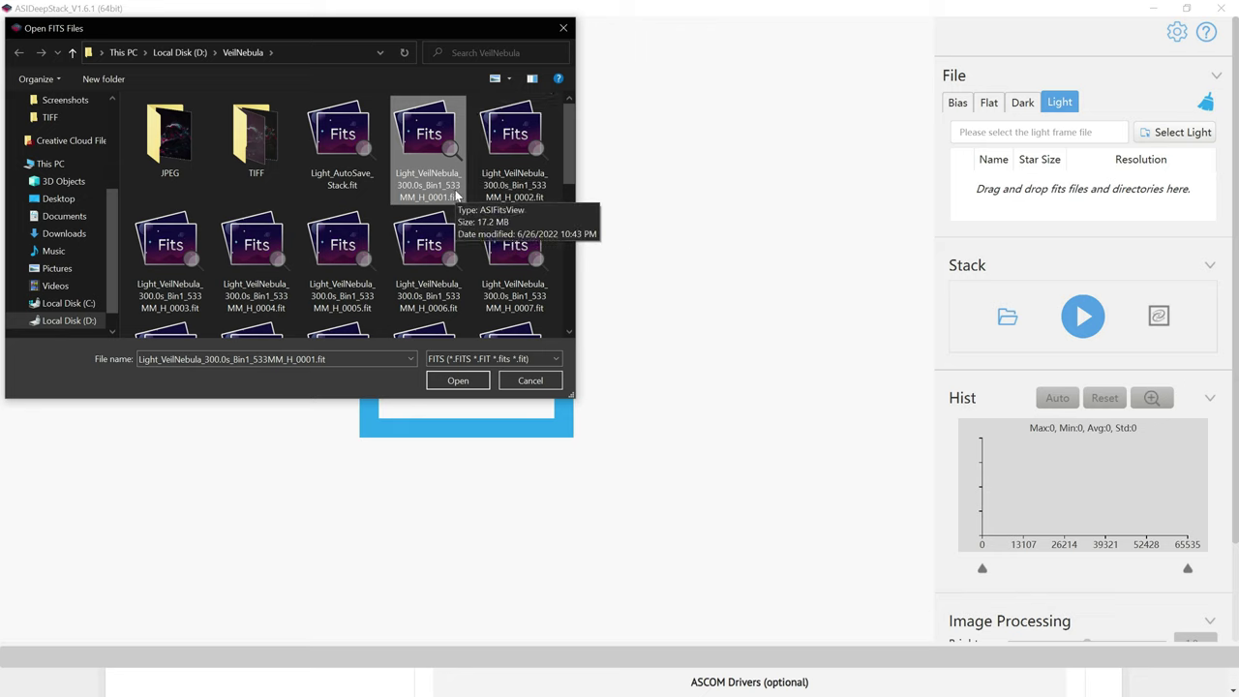
scroll(450, 203, "down", 5)
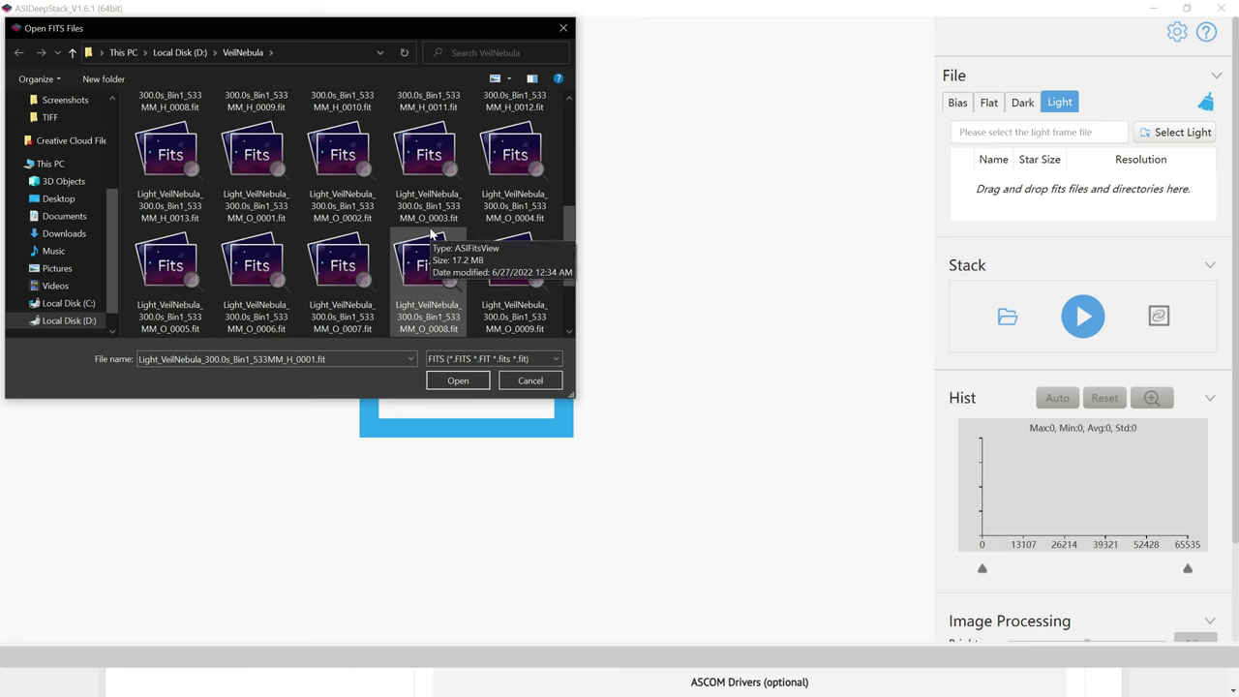
scroll(432, 203, "up", 5)
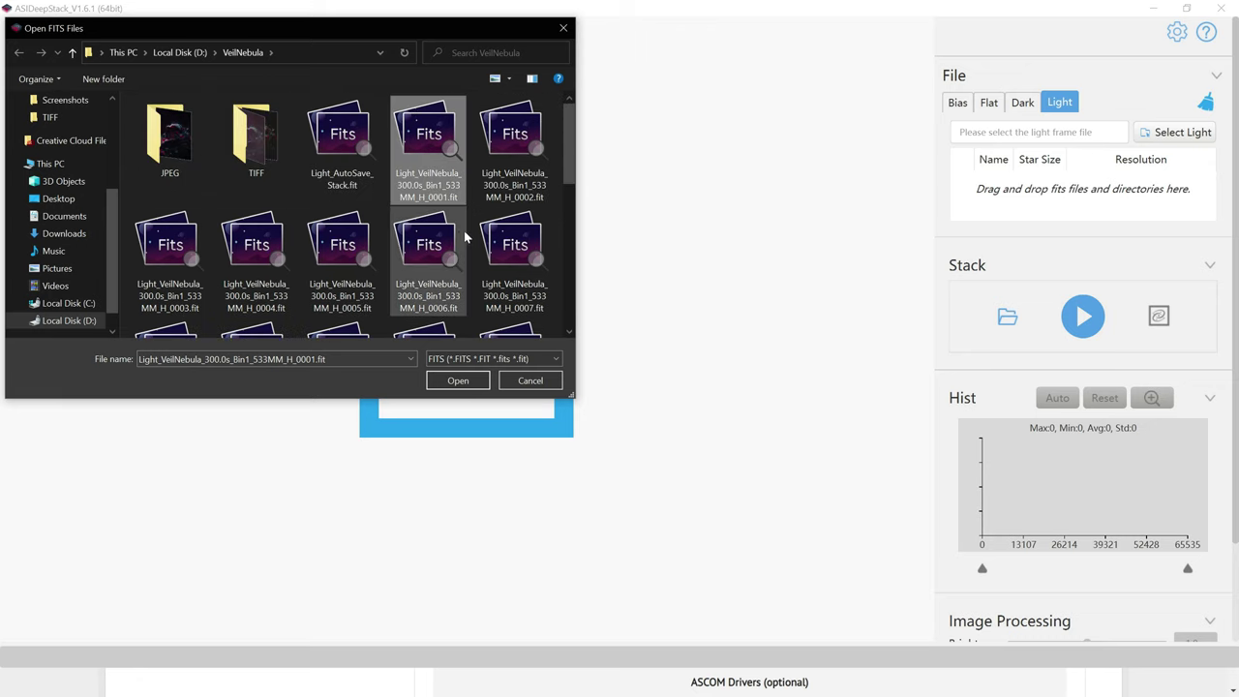
scroll(451, 232, "down", 1)
scroll(445, 238, "down", 1)
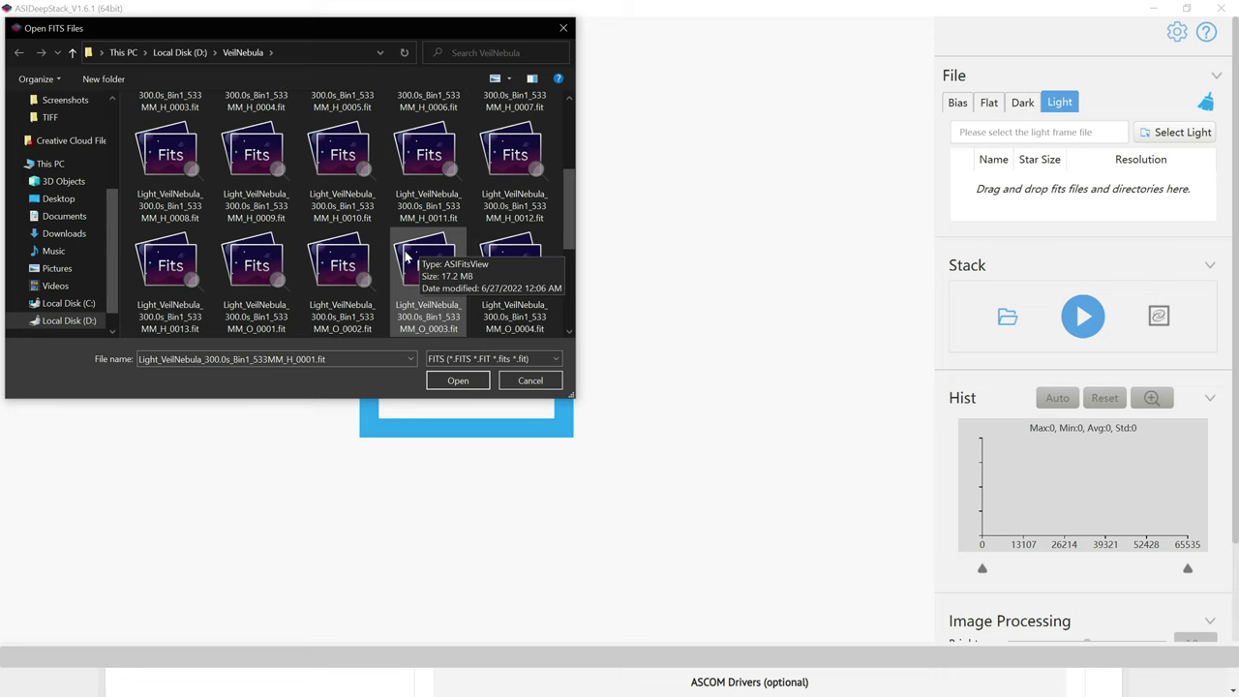
left_click(193, 280, "shift")
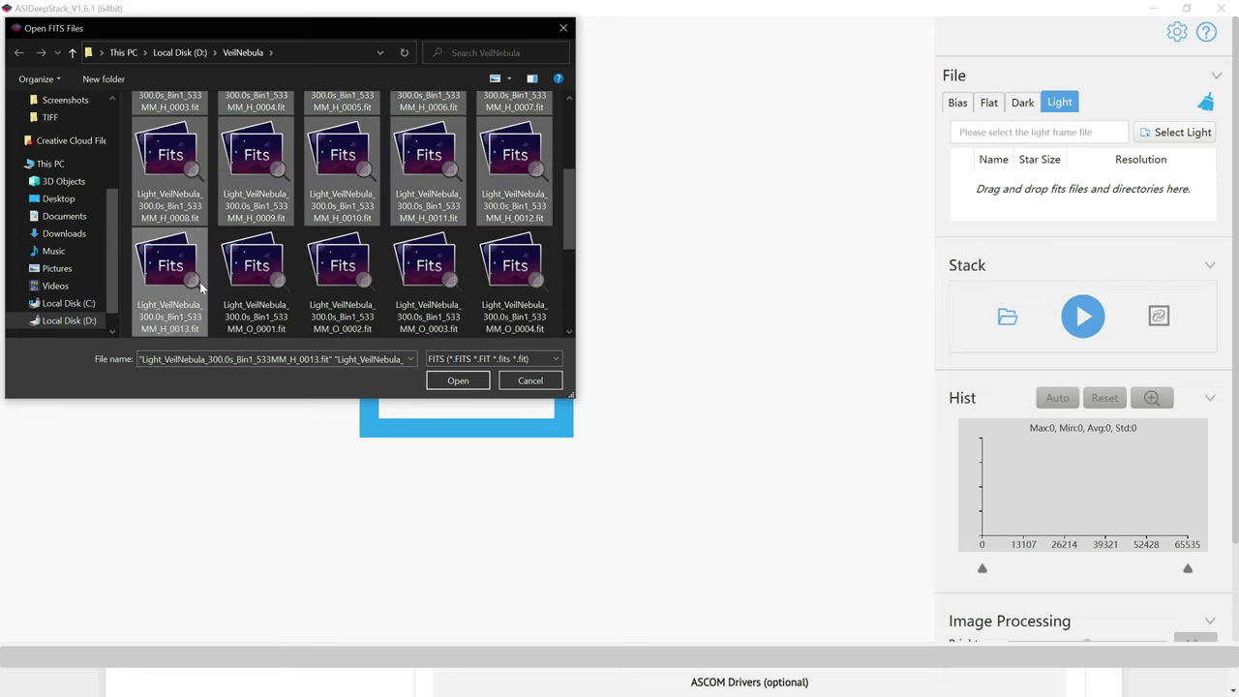
left_click(459, 381)
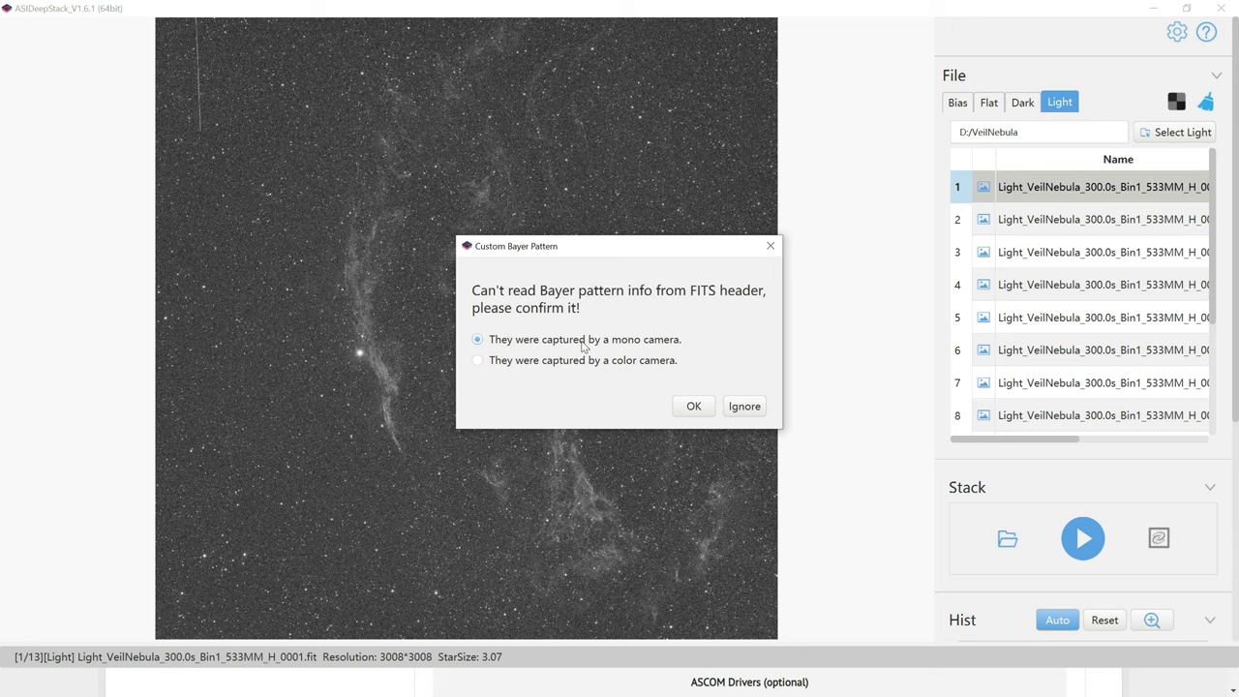
Keep 'mono camera' in the Custom Bayer Pattern dialog, then check the Dark and Flat lists.
left_click(697, 408)
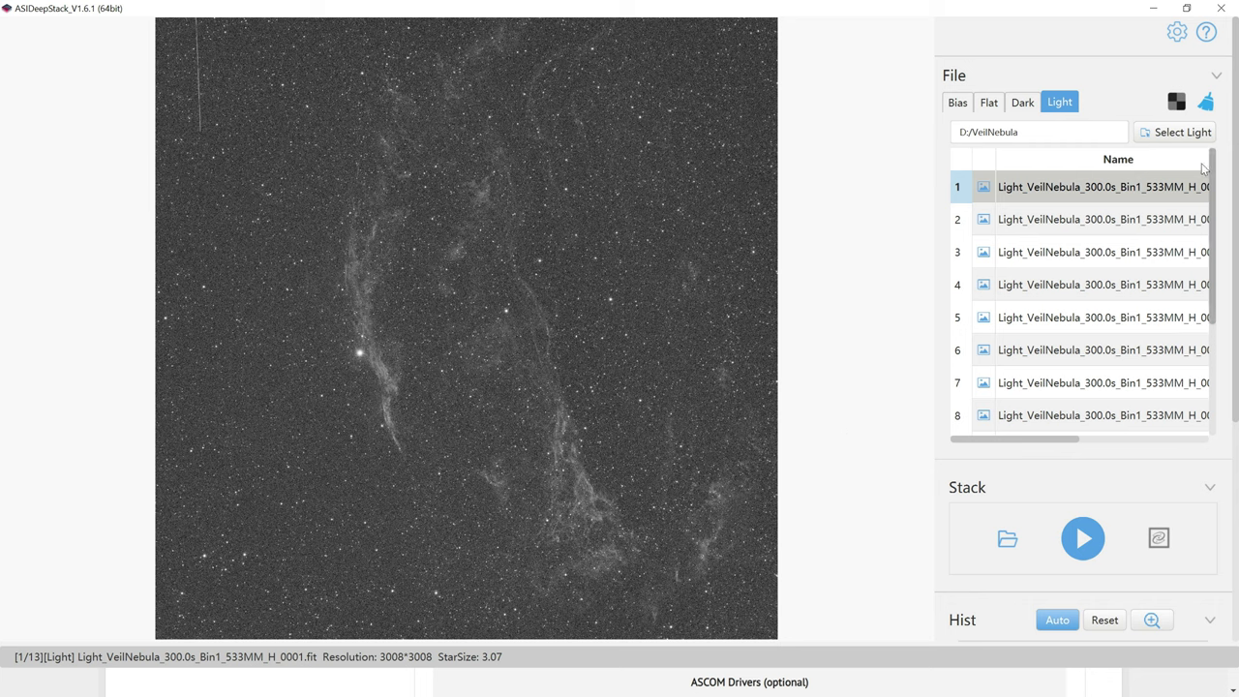
left_click(1023, 103)
left_click(988, 105)
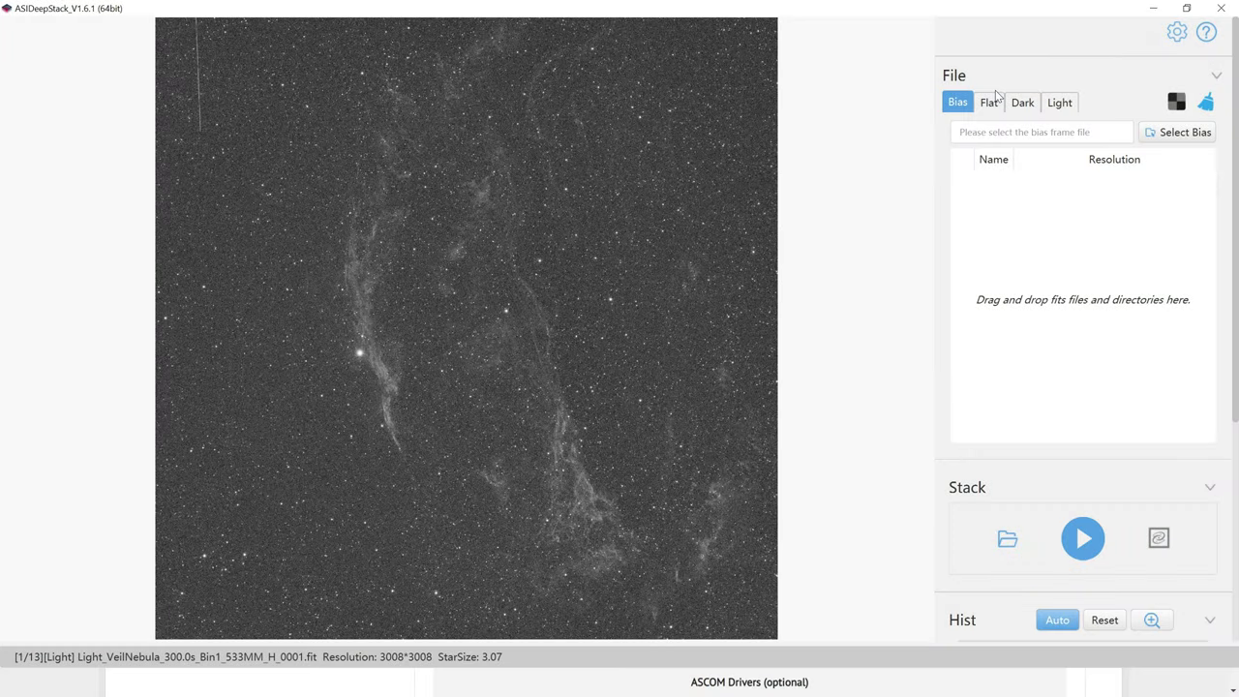
left_click(991, 101)
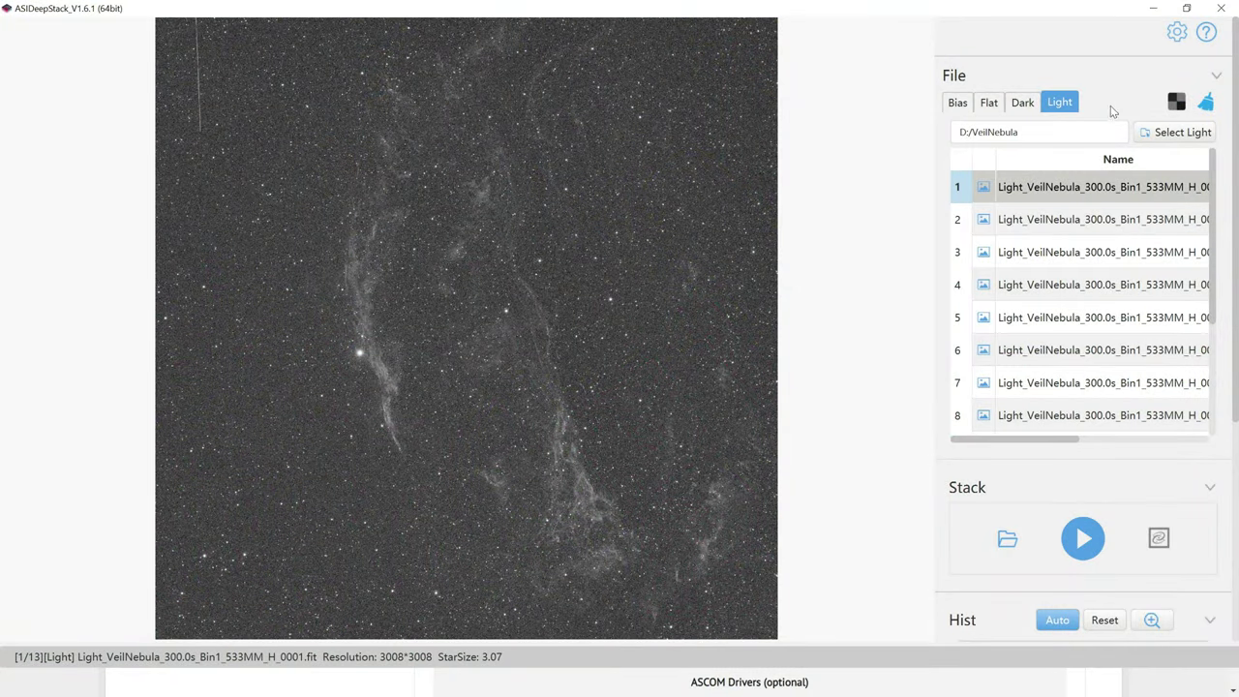
scroll(1094, 310, "down", 5)
scroll(1093, 310, "up", 6)
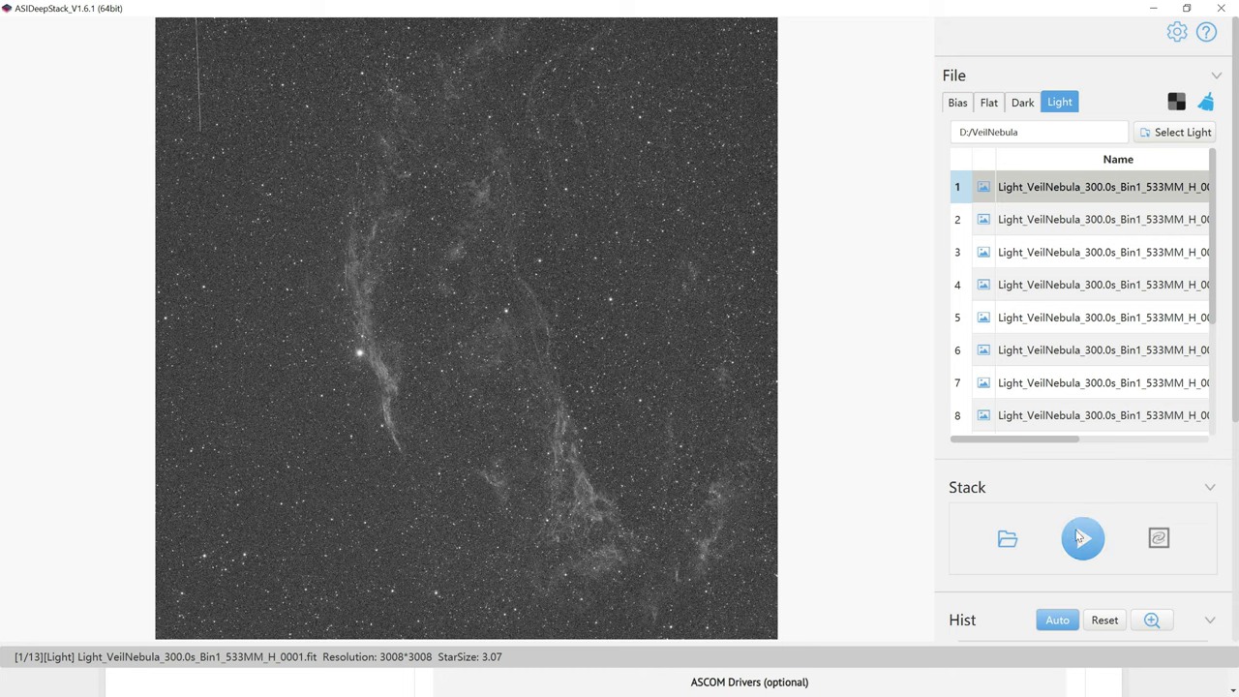
Stack the 13 loaded light frames into one combined Veil Nebula image.
left_click(1083, 540)
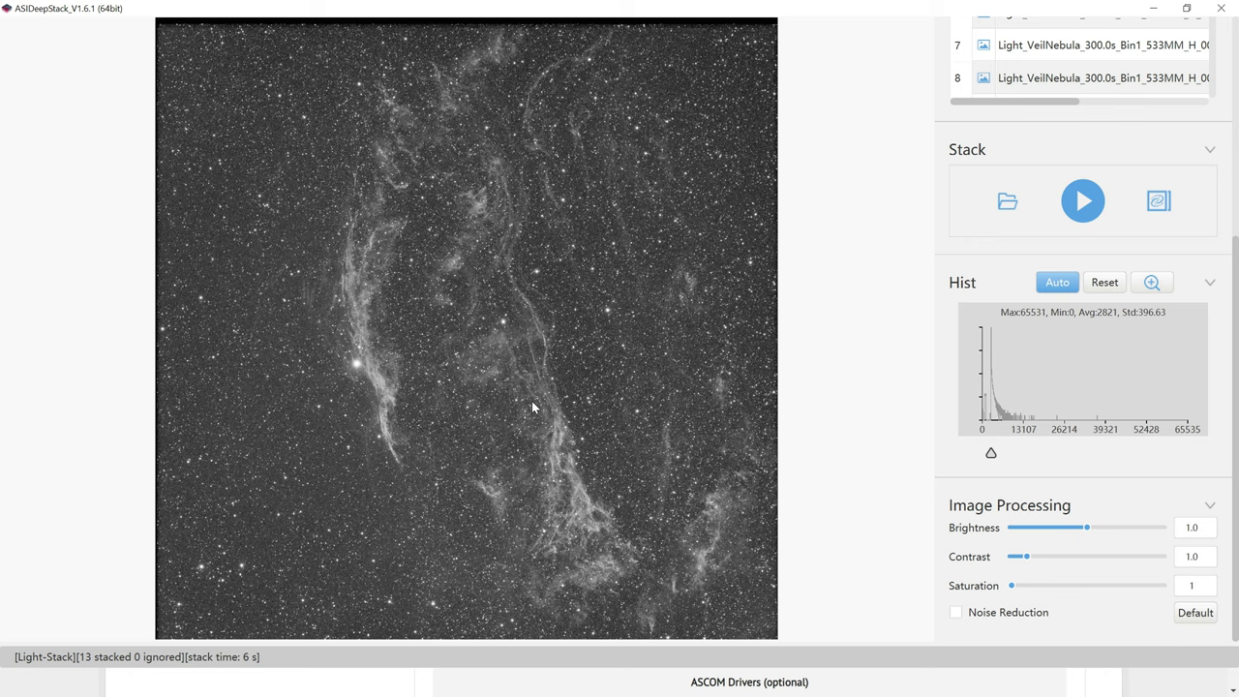
mouse_move(531, 406)
mouse_move(819, 453)
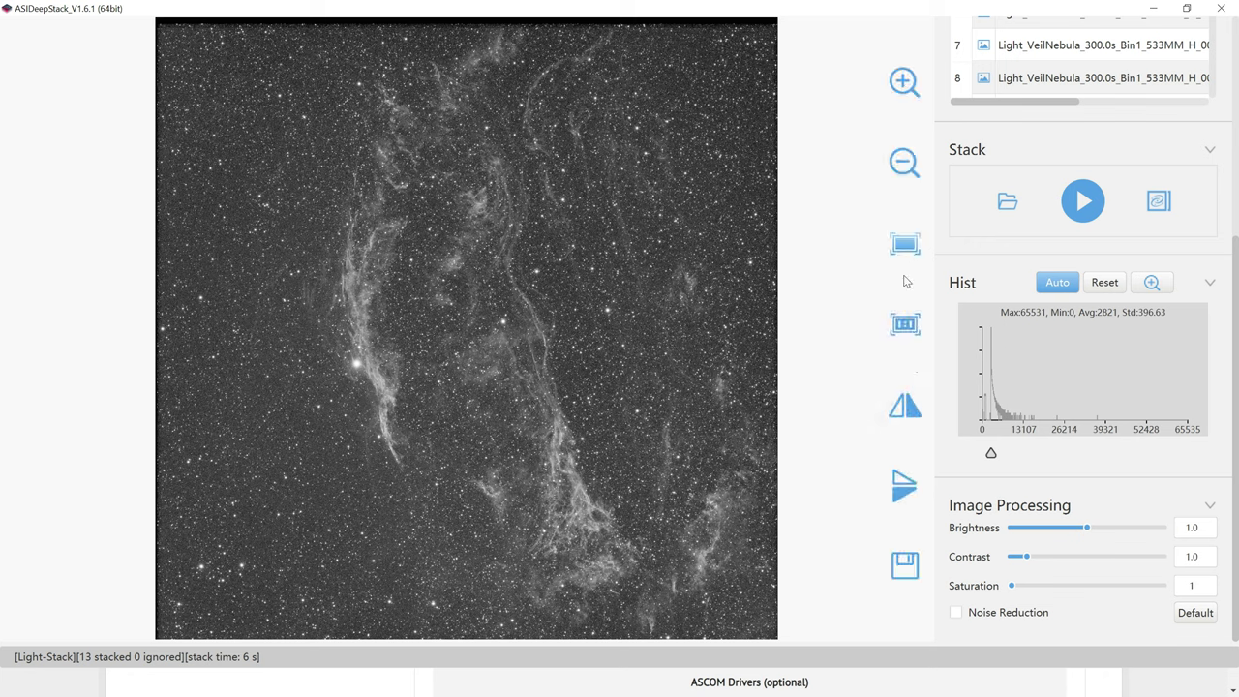
Save the stack and open the Documents\ASIDeepStack save folder in File Explorer.
left_click(920, 572)
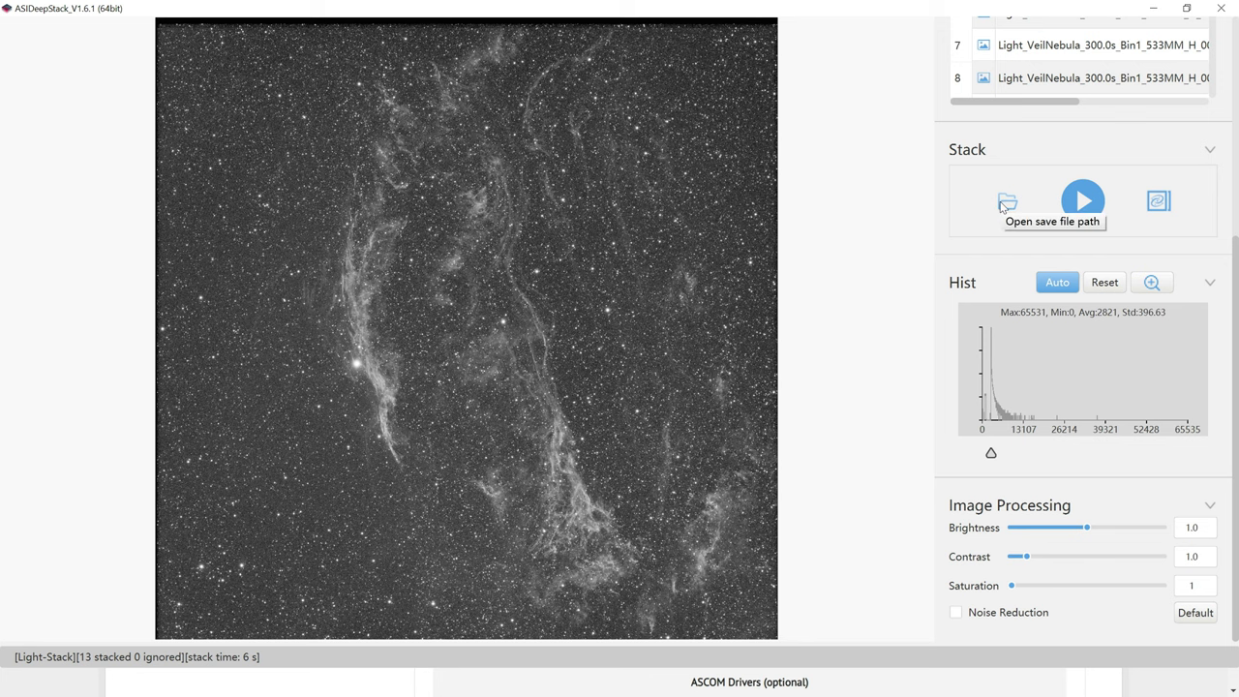
left_click(1005, 202)
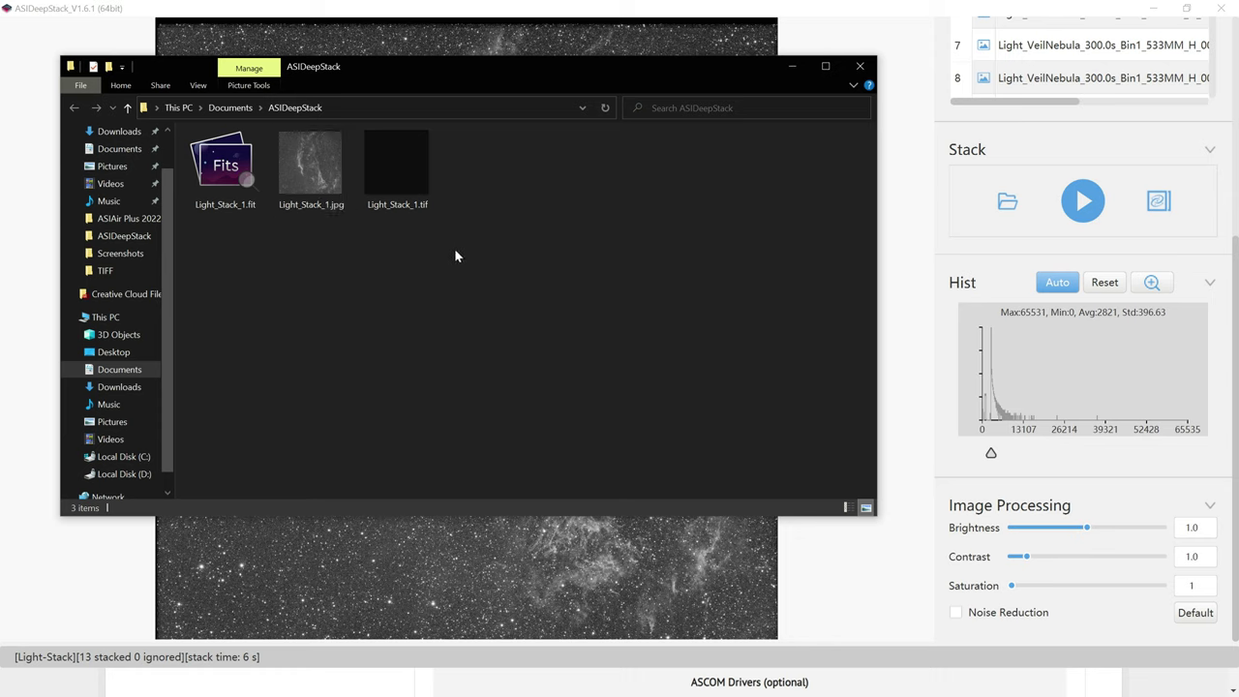
Preview Light_Stack_1.jpg in Photos, then close the viewer back to the folder.
left_click(308, 201)
double_click(308, 200)
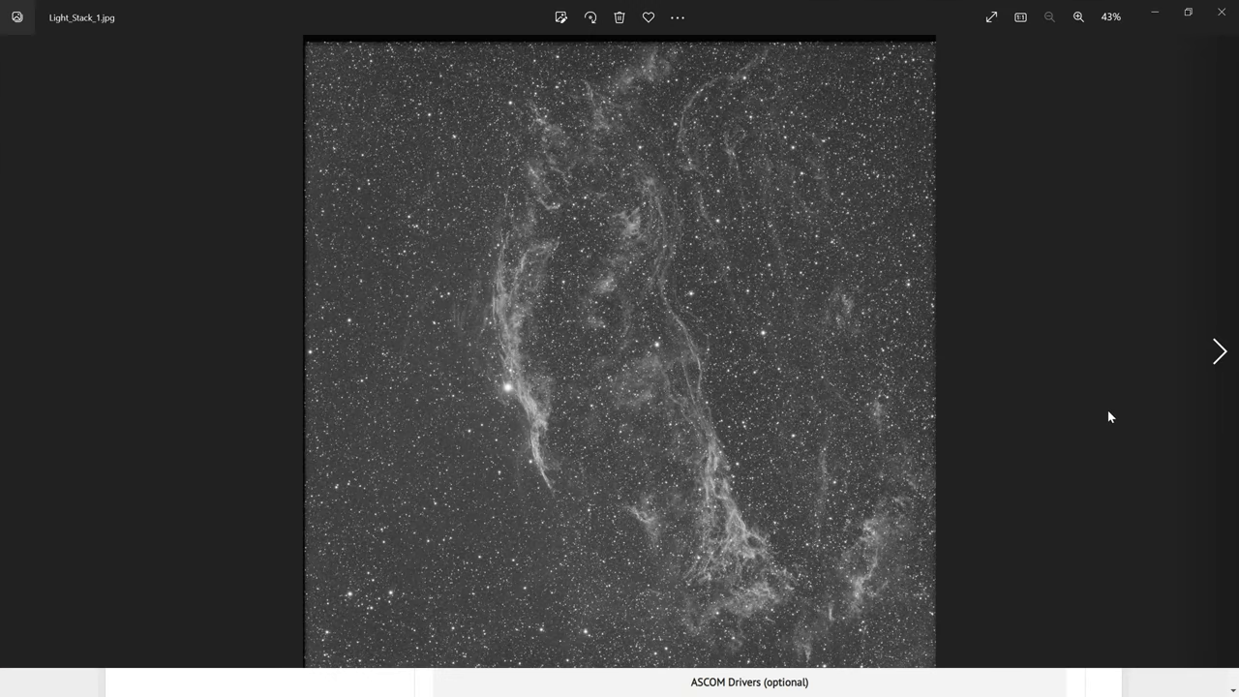
left_click(1221, 12)
left_click(397, 167)
Close the preview and rename Light_Stack_1.fit to H-AlphaStack.fit.
left_click(1218, 12)
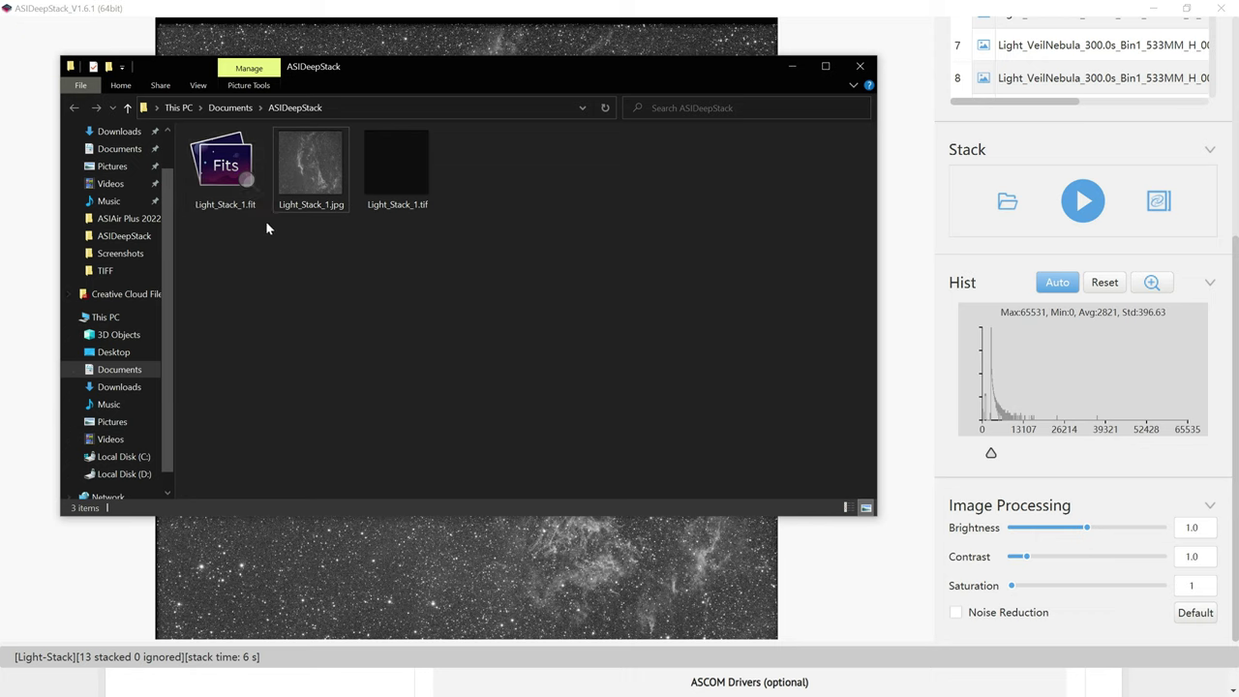
left_click(215, 211)
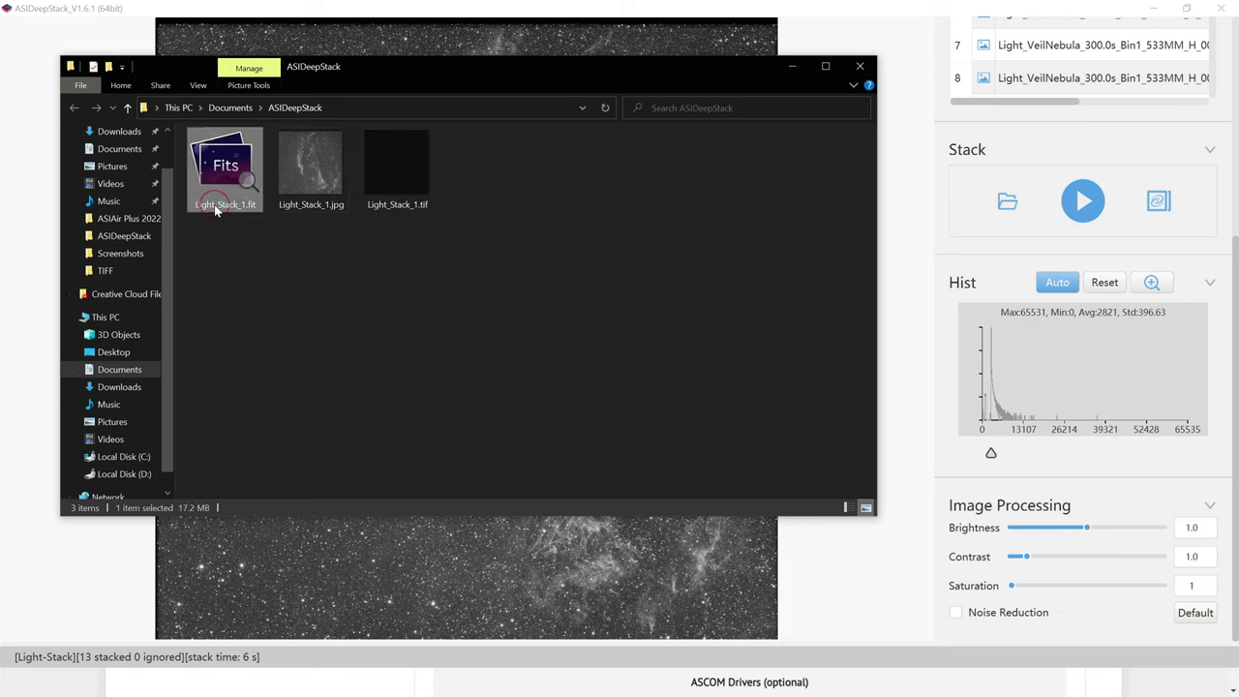
right_click(219, 216)
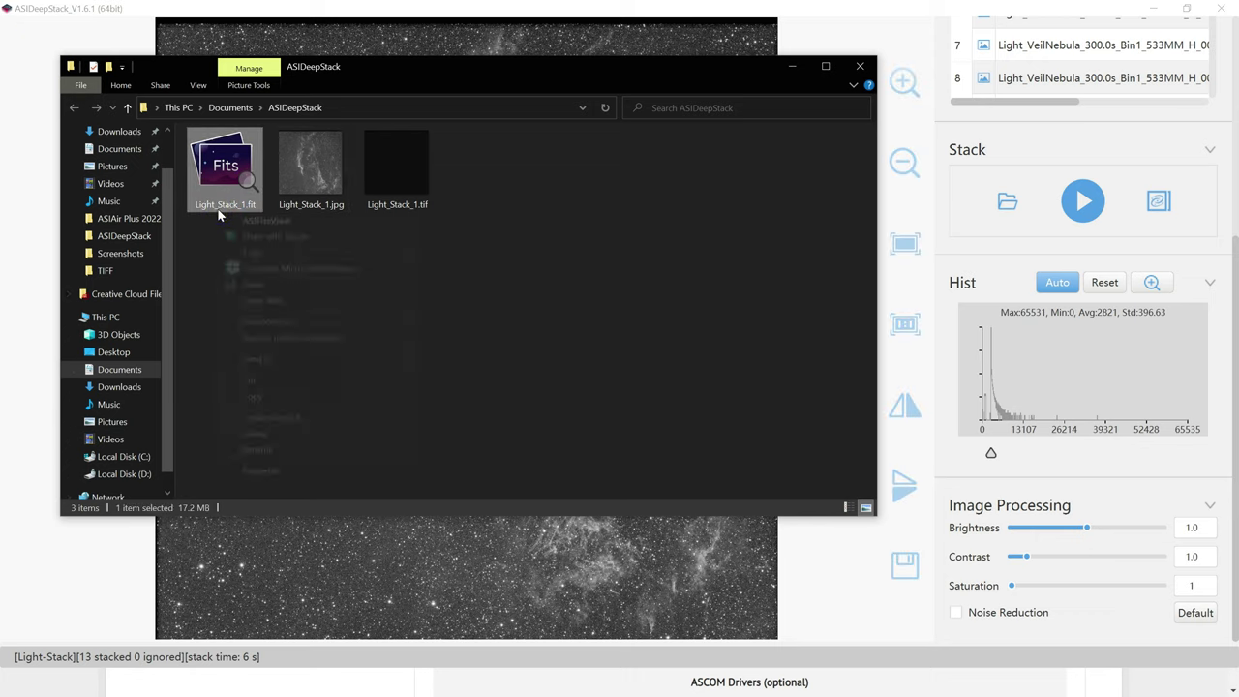
left_click(284, 448)
type("H-AlphaStack.fit")
key("Tab")
Rename the jpg to HA-Stack and the tif to H-AlphaStack, then minimize Explorer.
type("HA-S")
type("tack")
key("Tab")
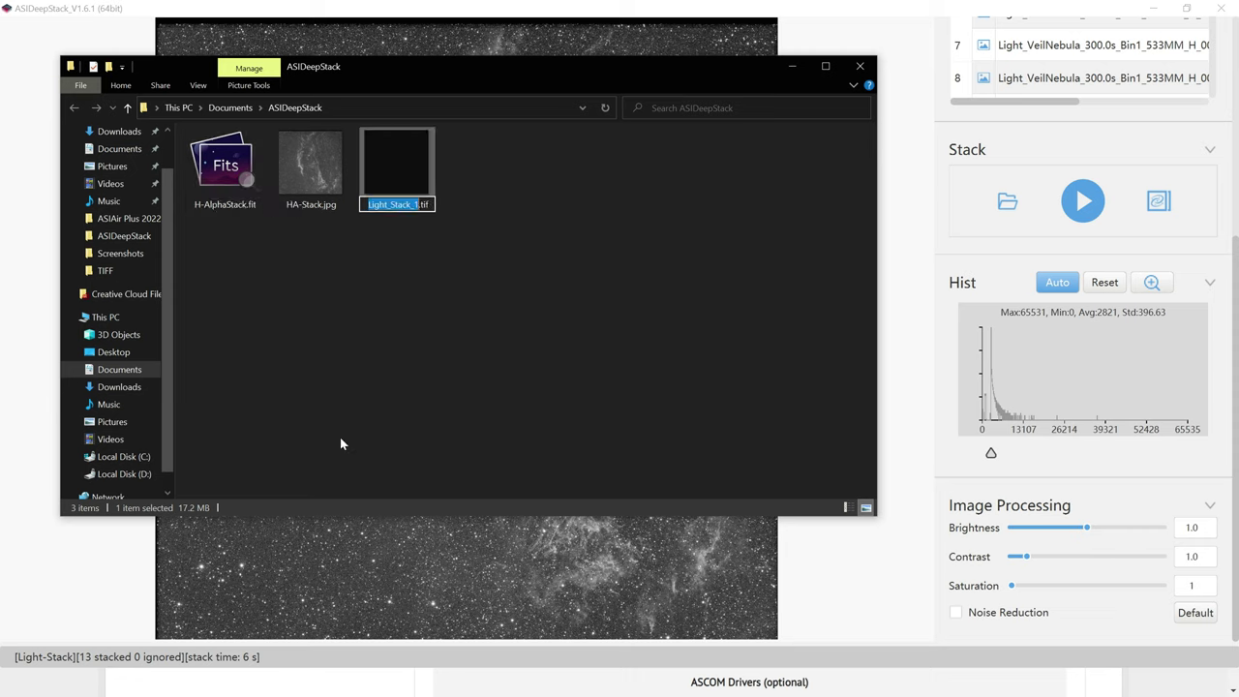
type("H-Alpha")
type("Stack")
left_click(443, 341)
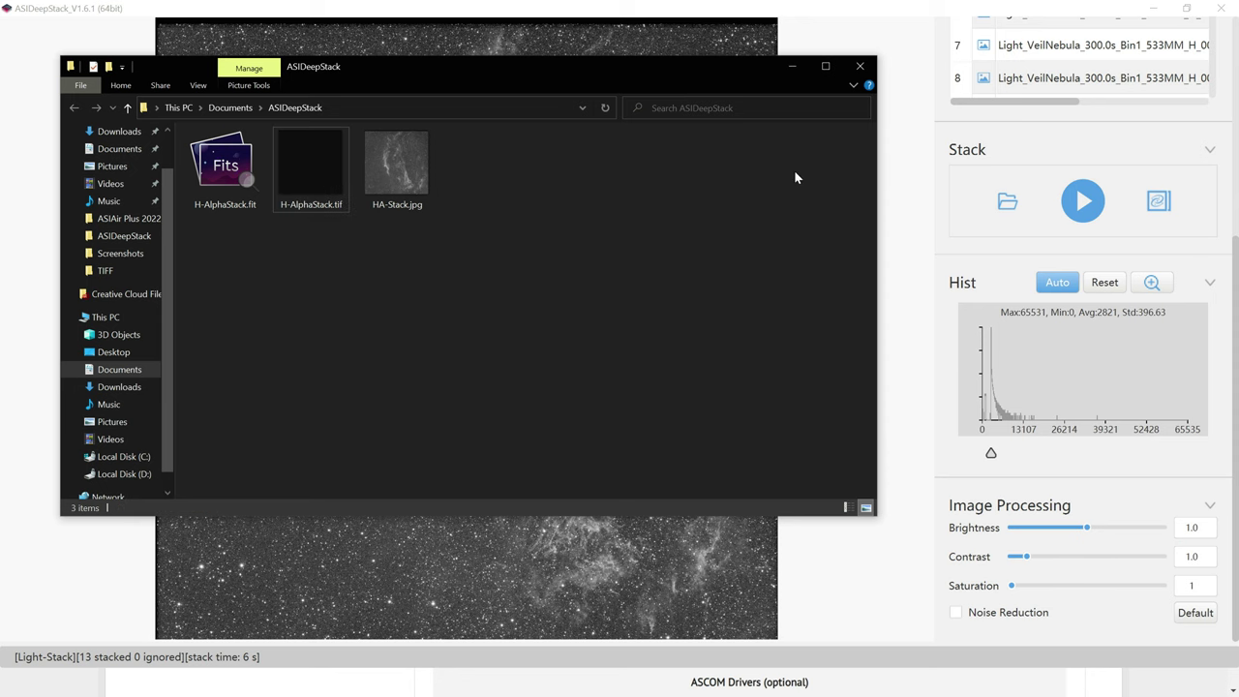
left_click(792, 67)
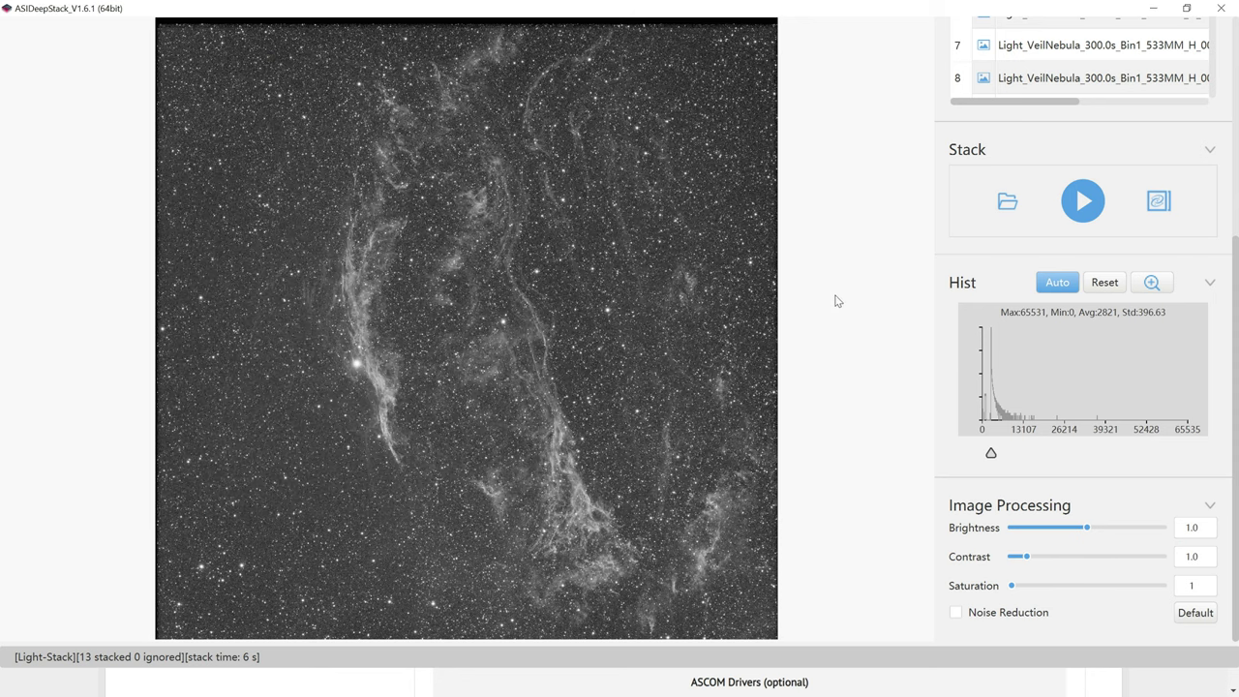
Select light frames 1 through 13 in ASIDeepStack's Light list and bring up their context menu.
scroll(1161, 295, "up", 3)
scroll(1213, 295, "up", 1)
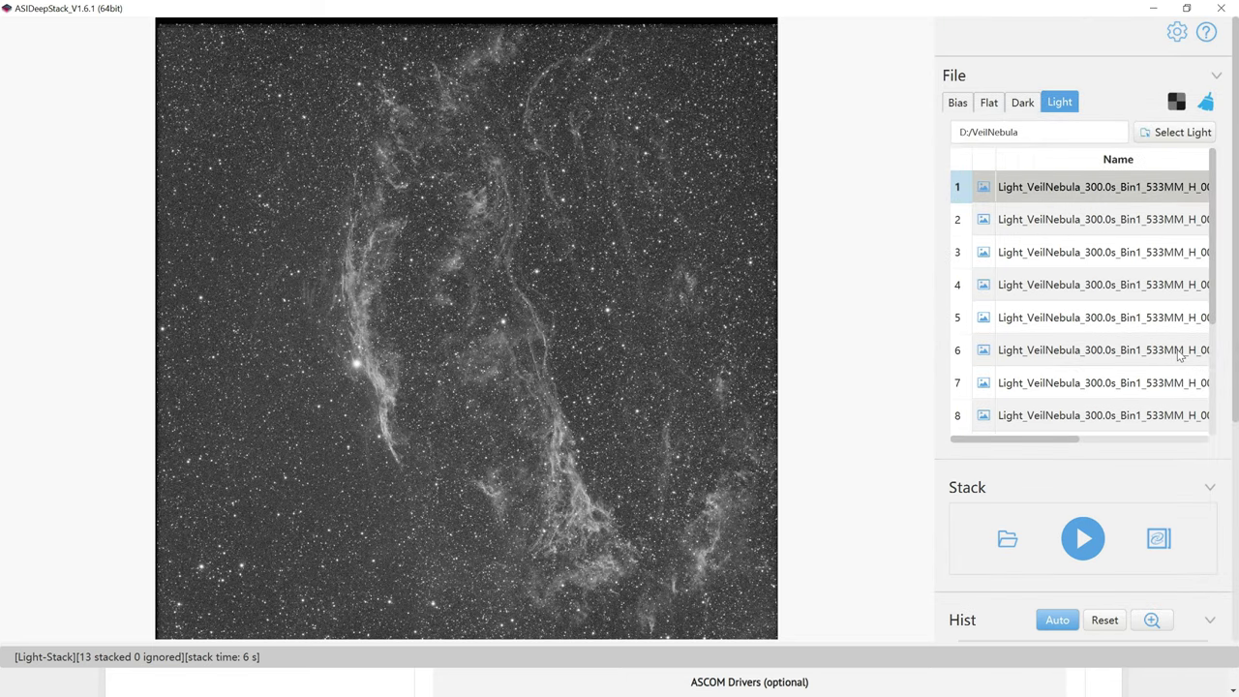
left_click(1132, 256)
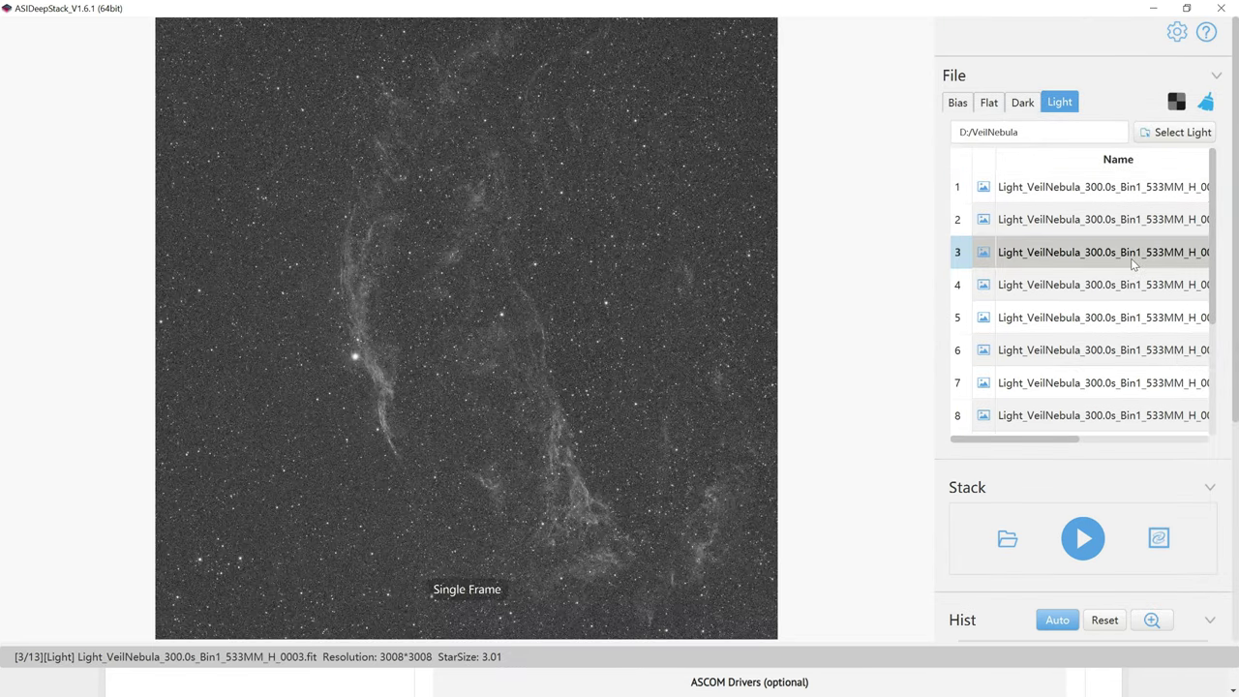
left_click(1148, 186)
scroll(1188, 287, "down", 4)
scroll(1219, 260, "up", 2)
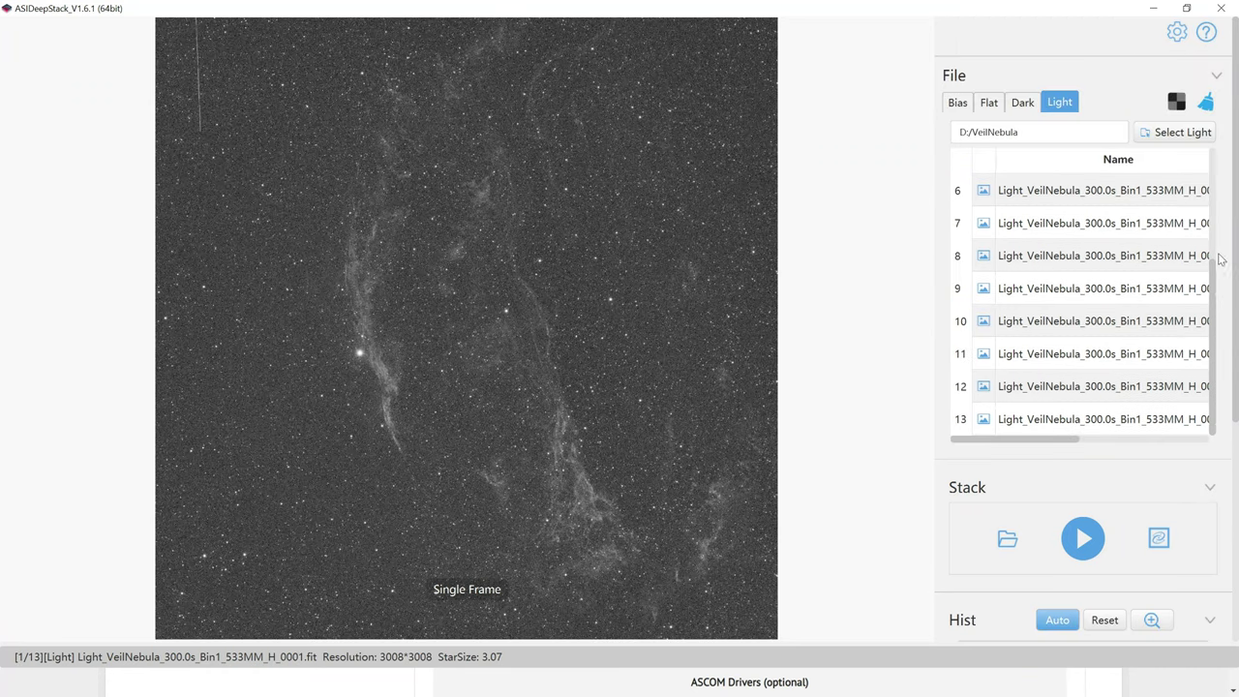
left_click(1161, 405, "shift")
right_click(1130, 325)
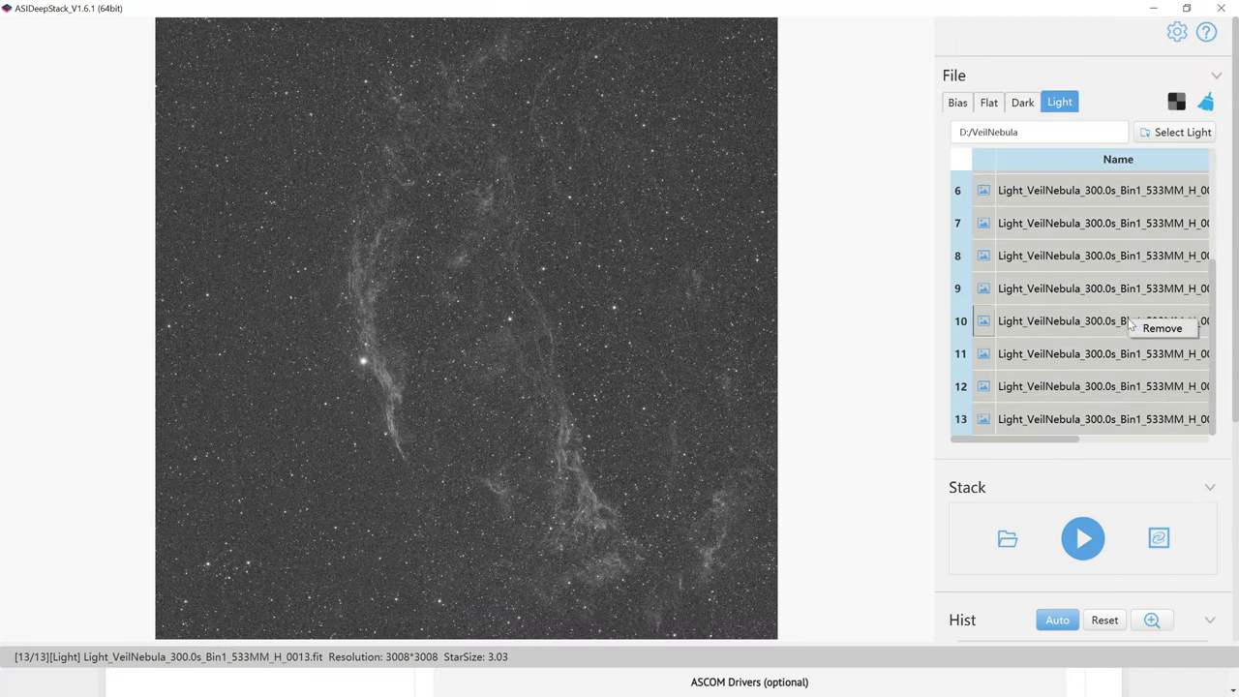
Remove the hydrogen-alpha frames and select oxygen files O_0001–O_0010 as new light frames.
left_click(1147, 330)
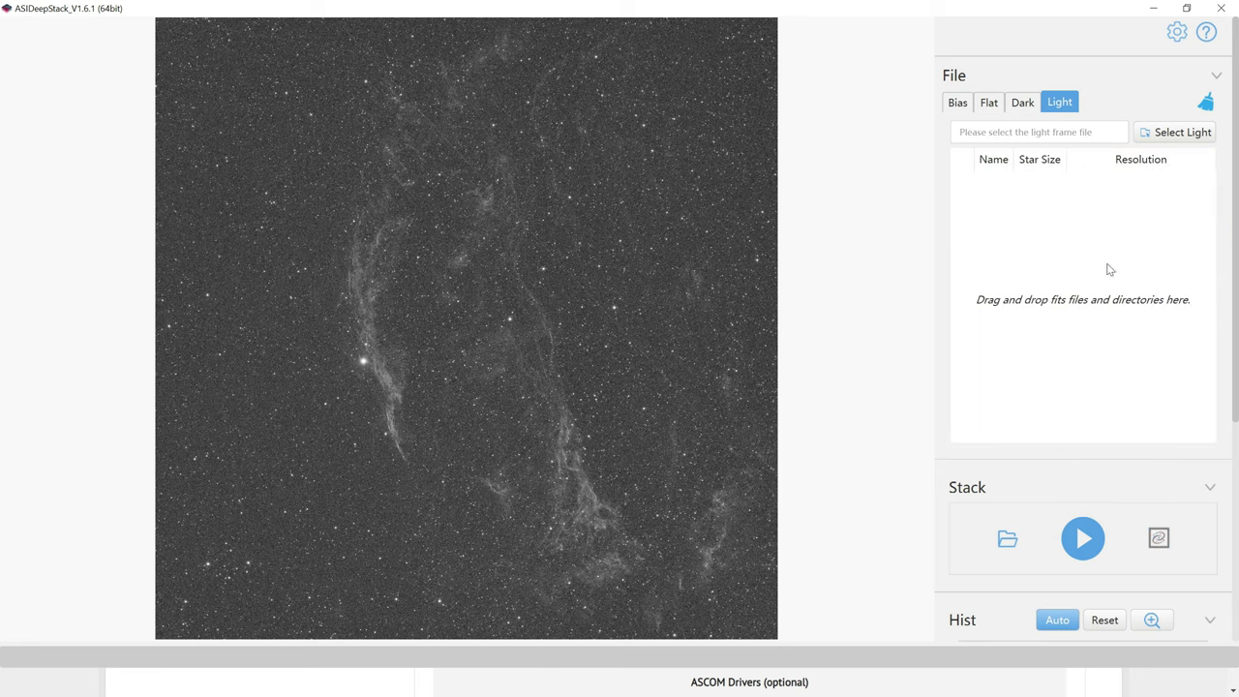
left_click(1181, 132)
scroll(421, 219, "down", 5)
left_click(171, 266)
scroll(277, 263, "up", 1)
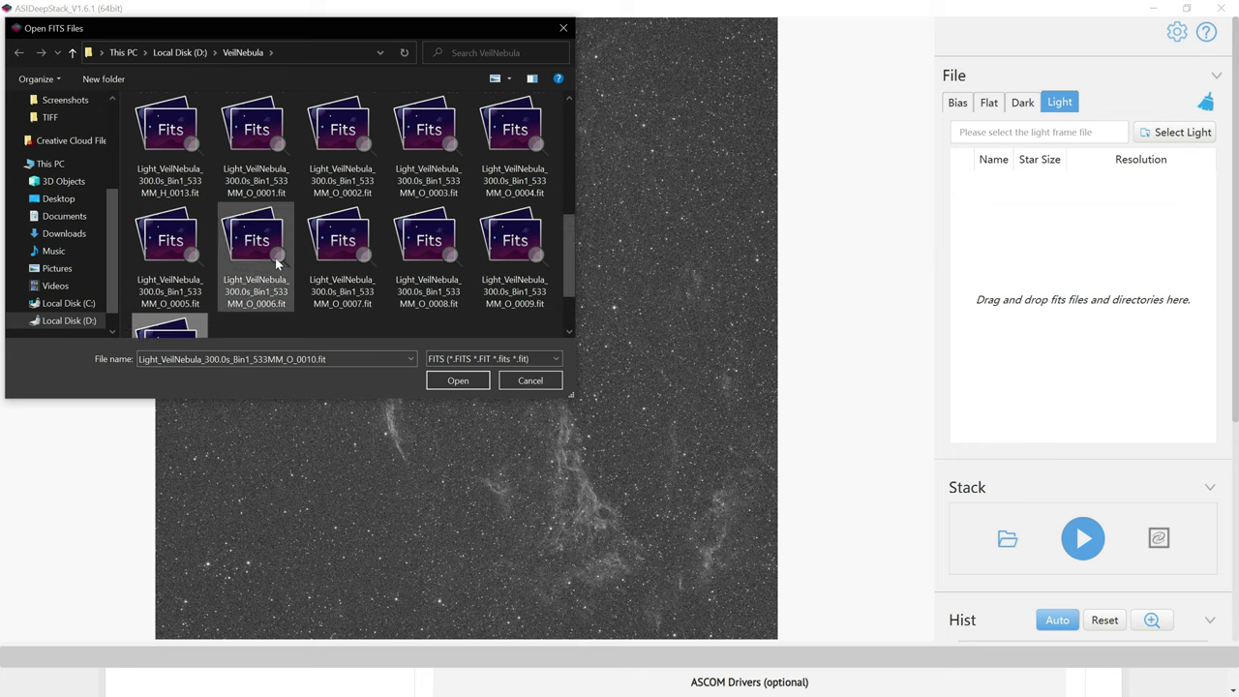
left_click(256, 135, "shift")
scroll(499, 286, "down", 1)
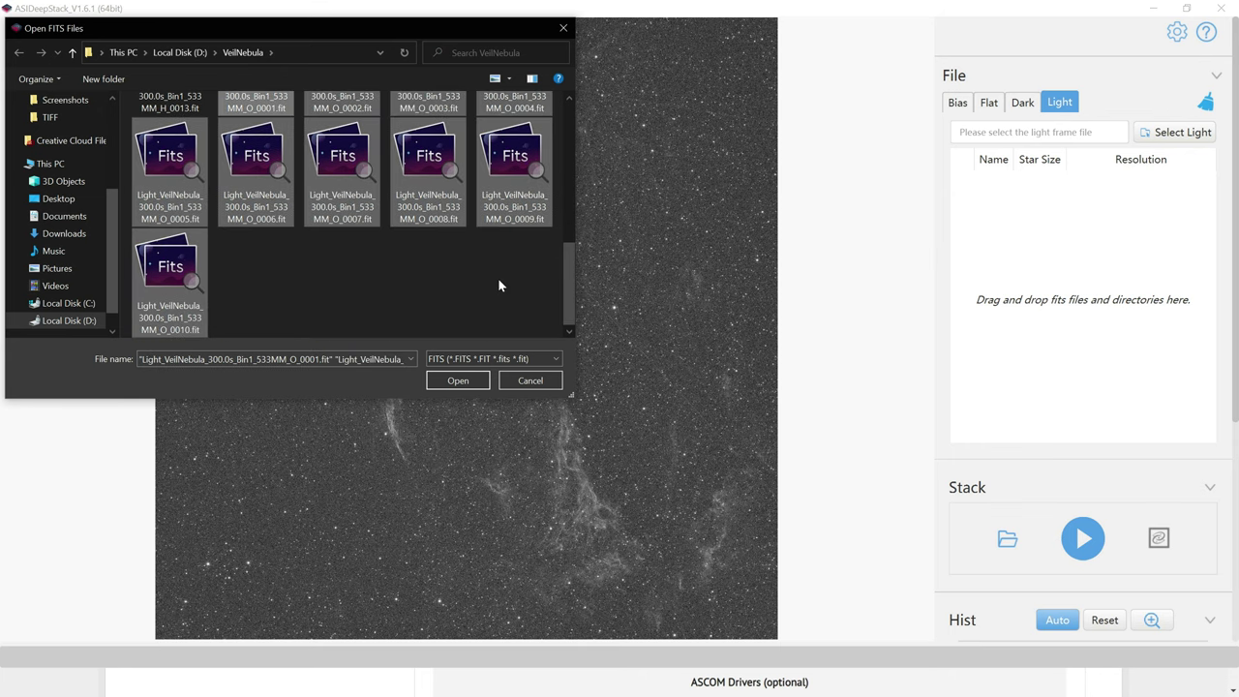
scroll(477, 288, "up", 1)
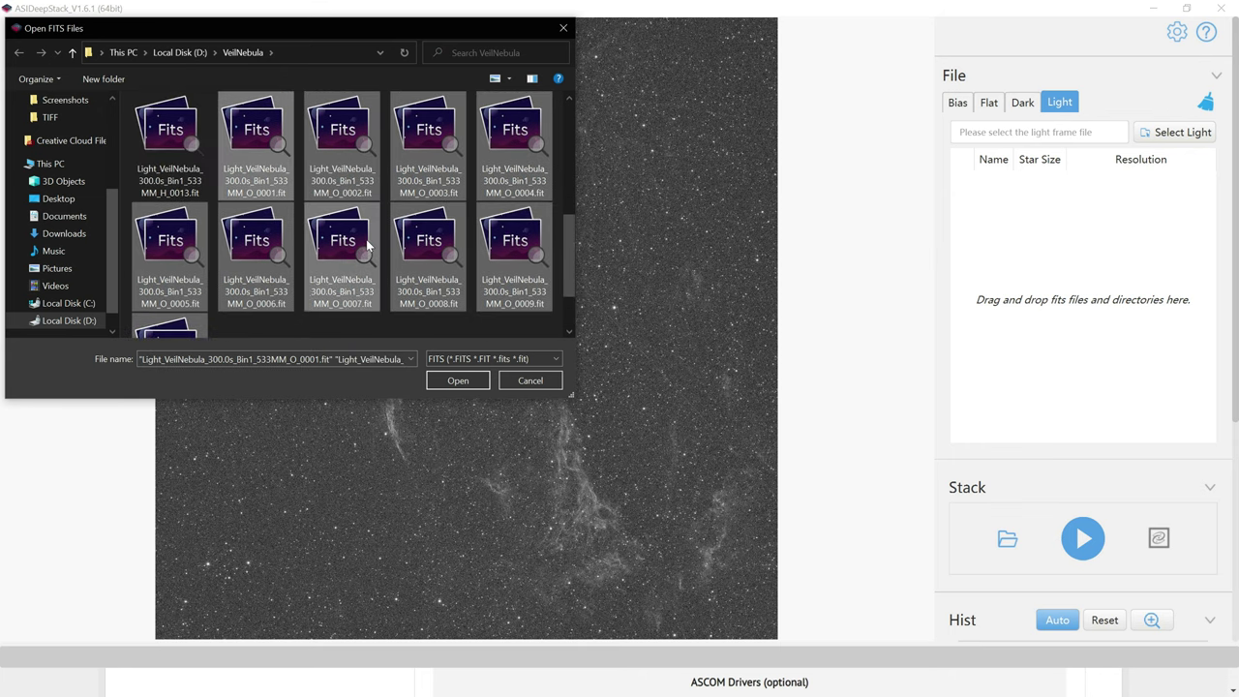
Load the ten oxygen frames, confirming they are mono-camera images.
left_click(469, 378)
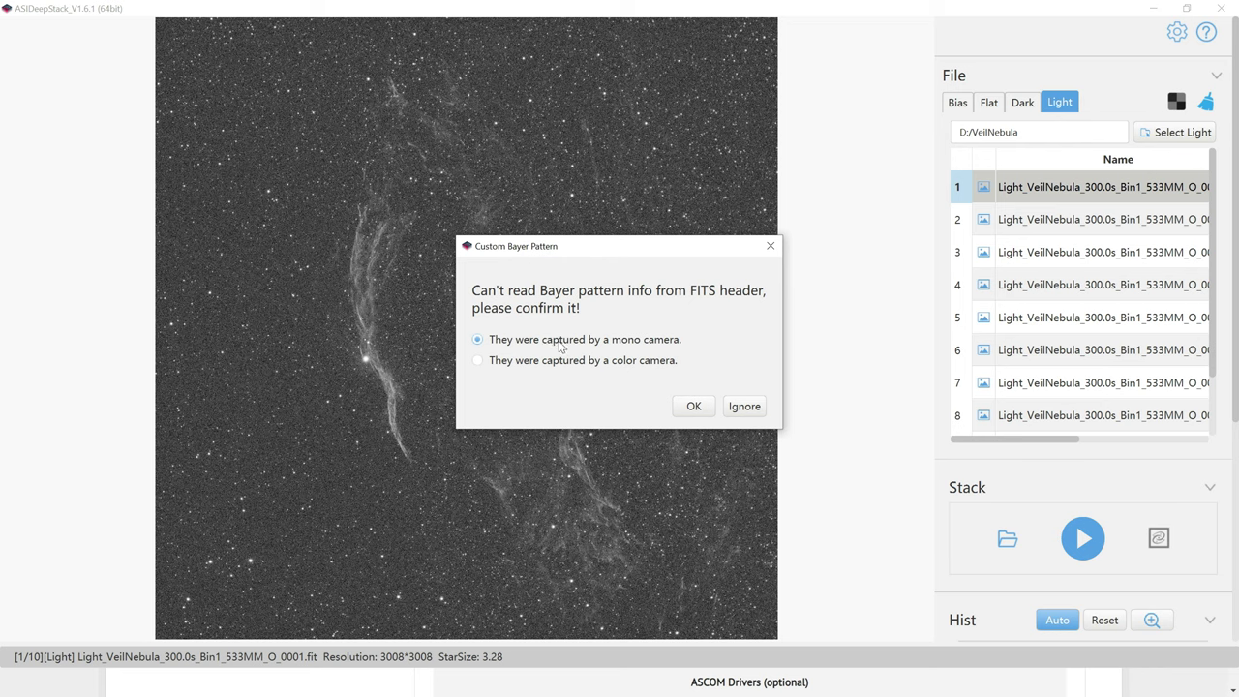
left_click(693, 406)
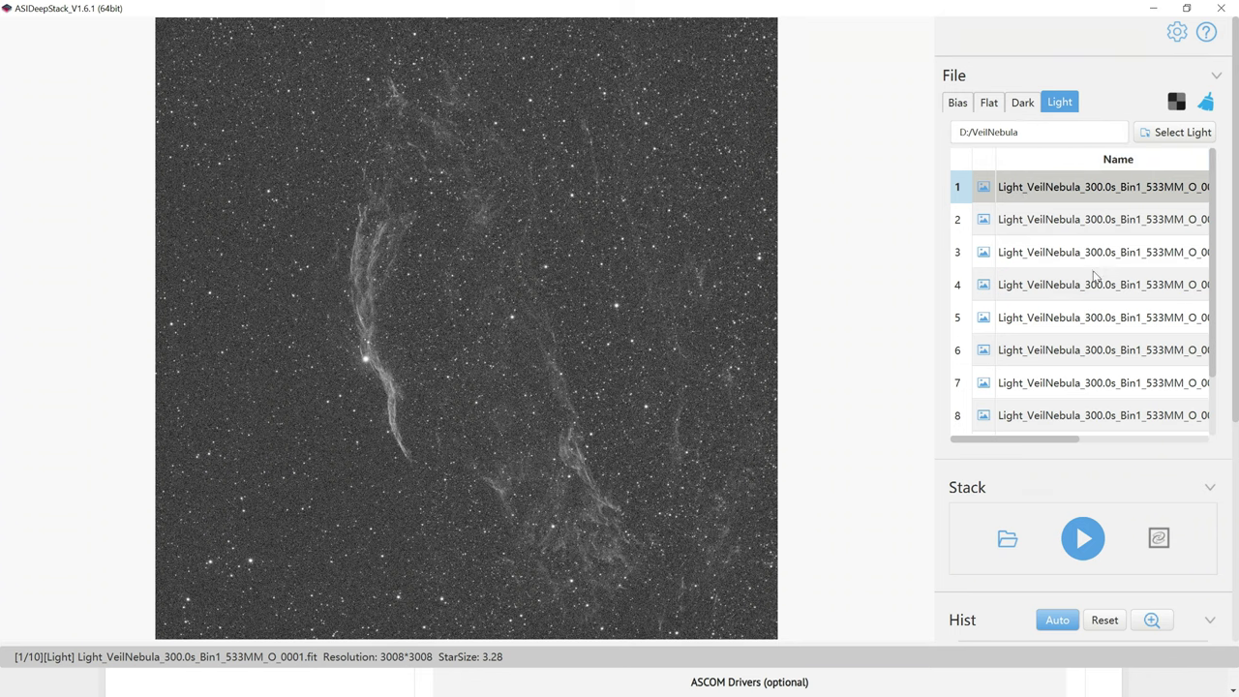
scroll(1116, 320, "down", 1)
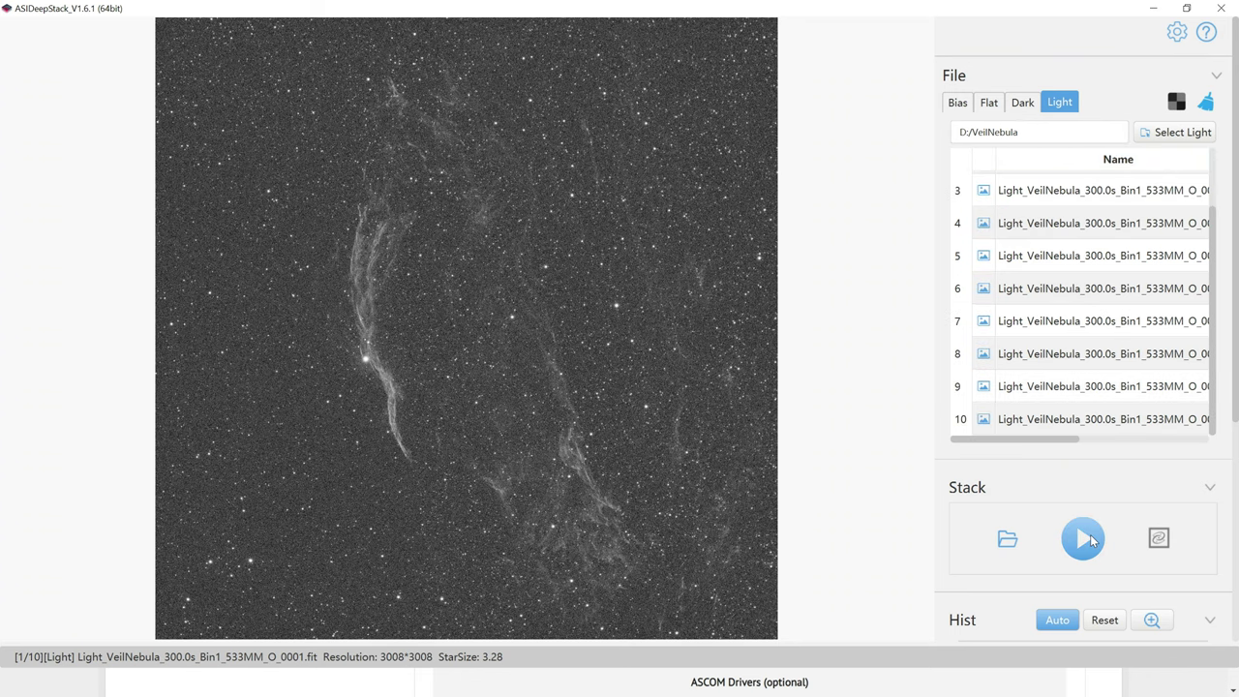
Stack the ten oxygen frames and save Light_Stack_1 as fit, tif and jpg.
left_click(1090, 530)
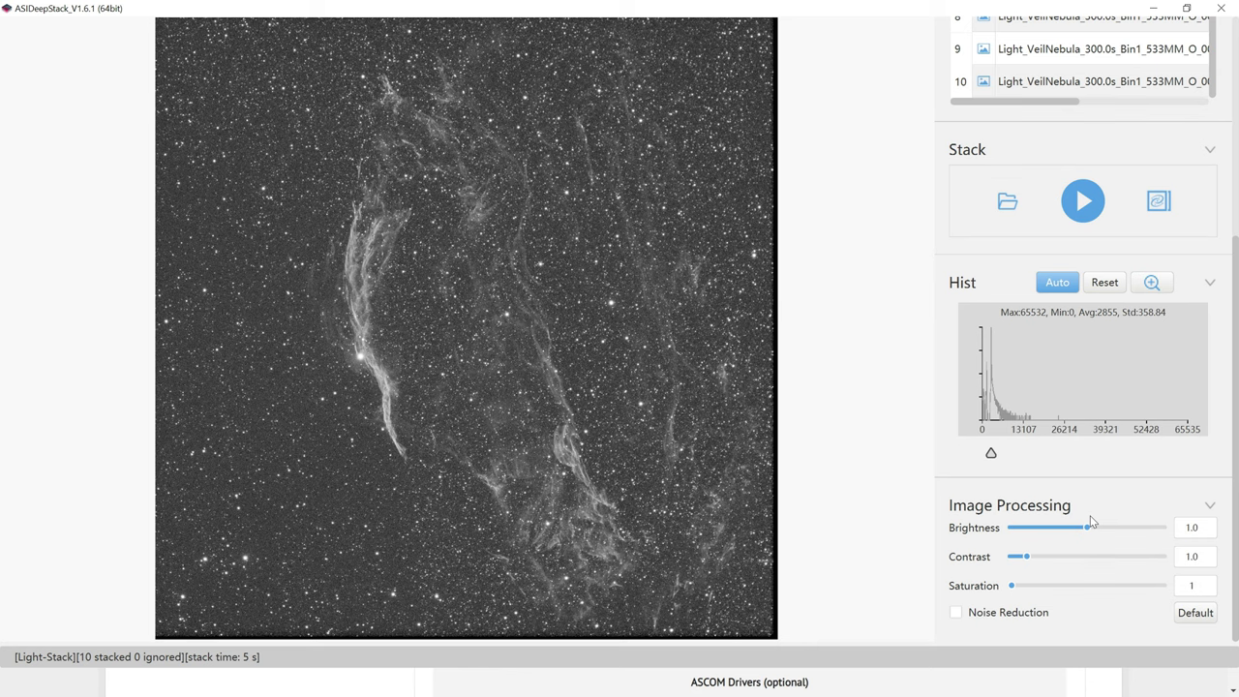
mouse_move(911, 537)
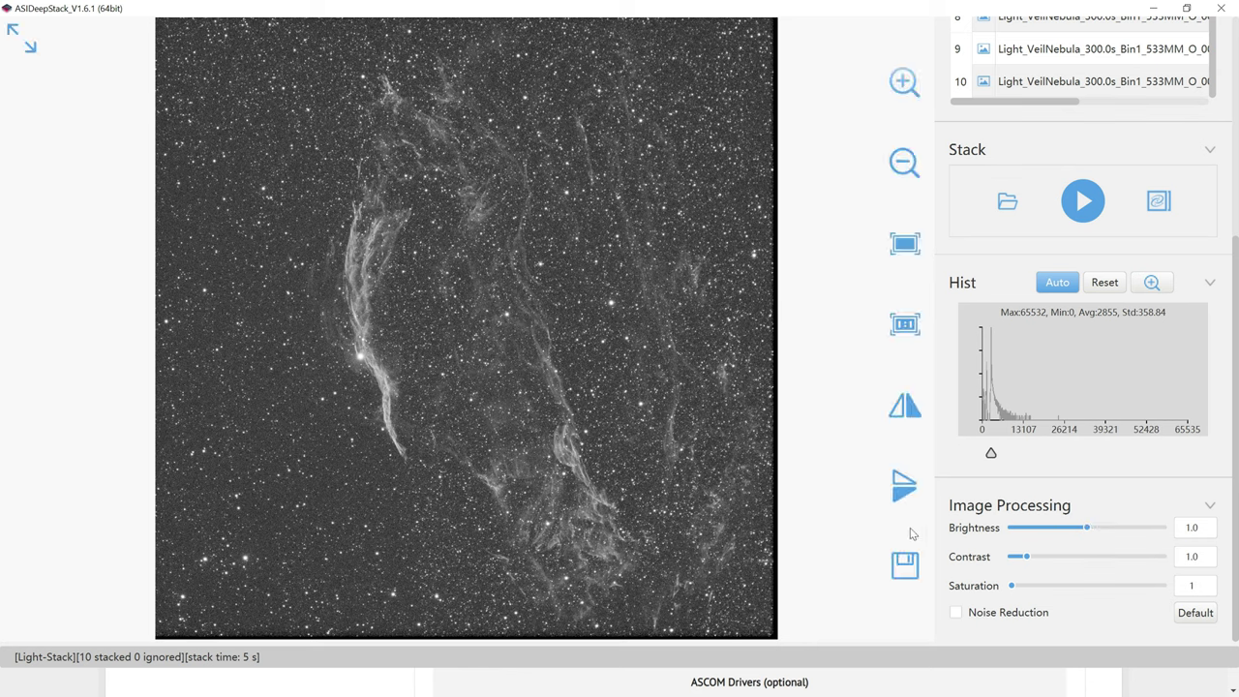
left_click(904, 565)
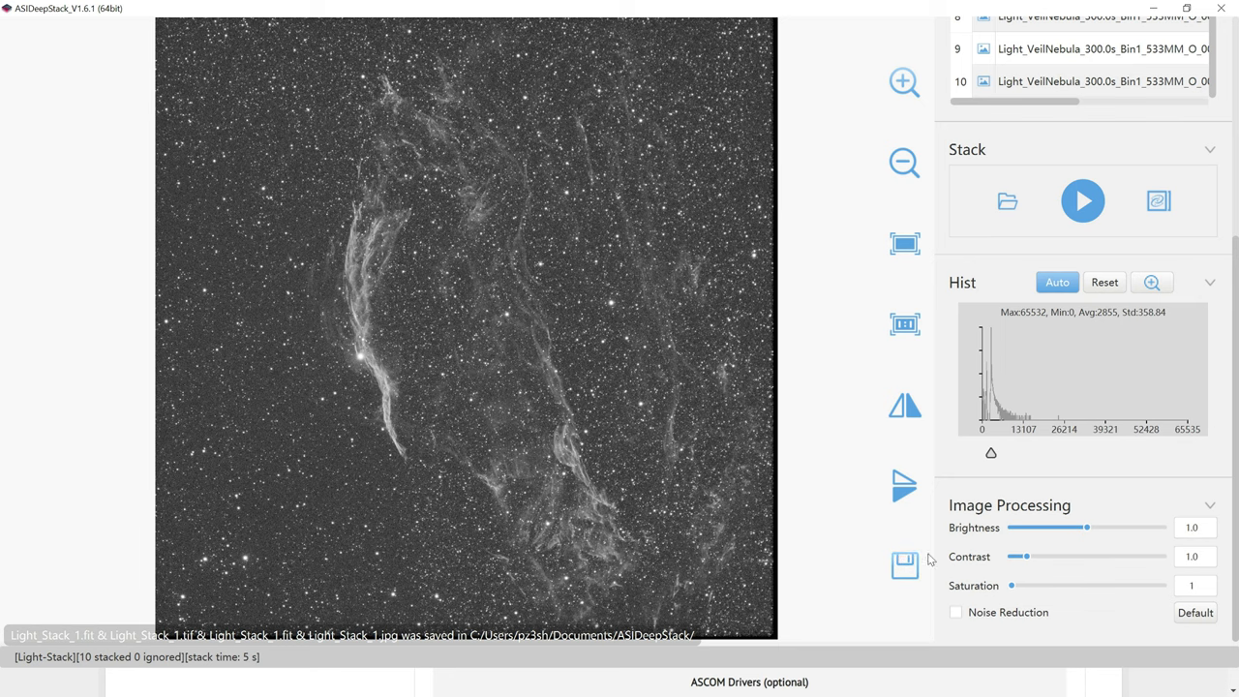
In the stack save folder, rename Light_Stack_1.fit to OxygenStack.fit.
left_click(1007, 202)
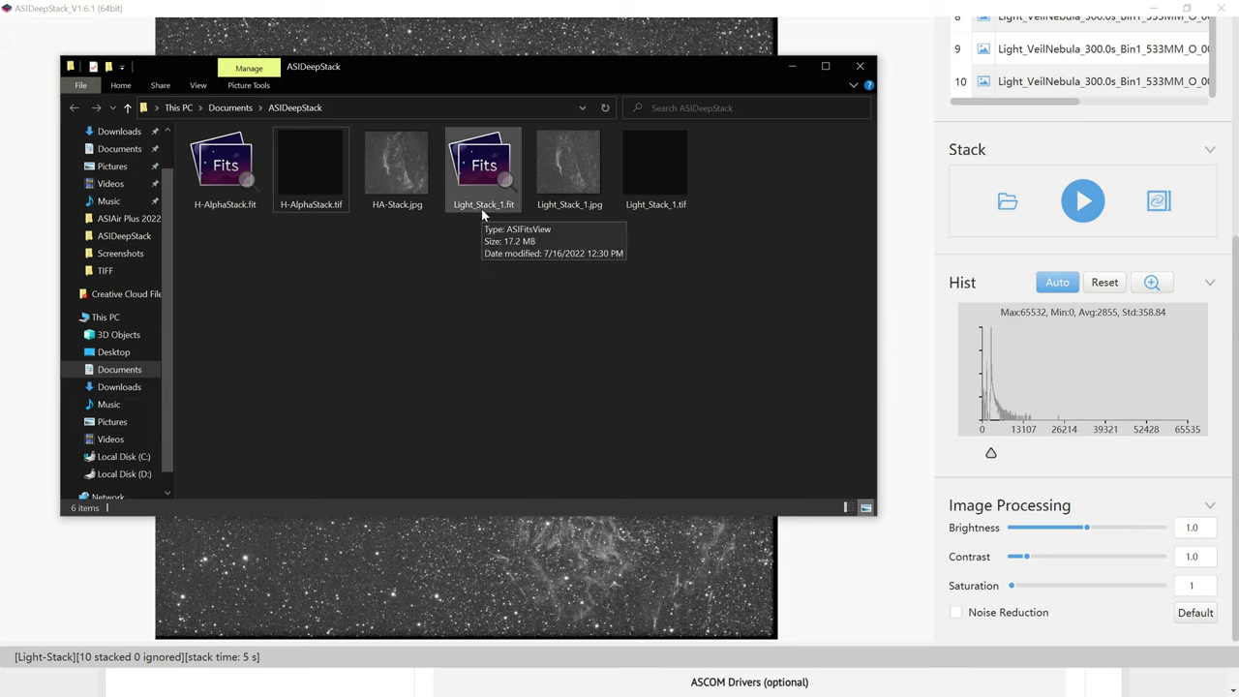
left_click(478, 212)
left_click(477, 206)
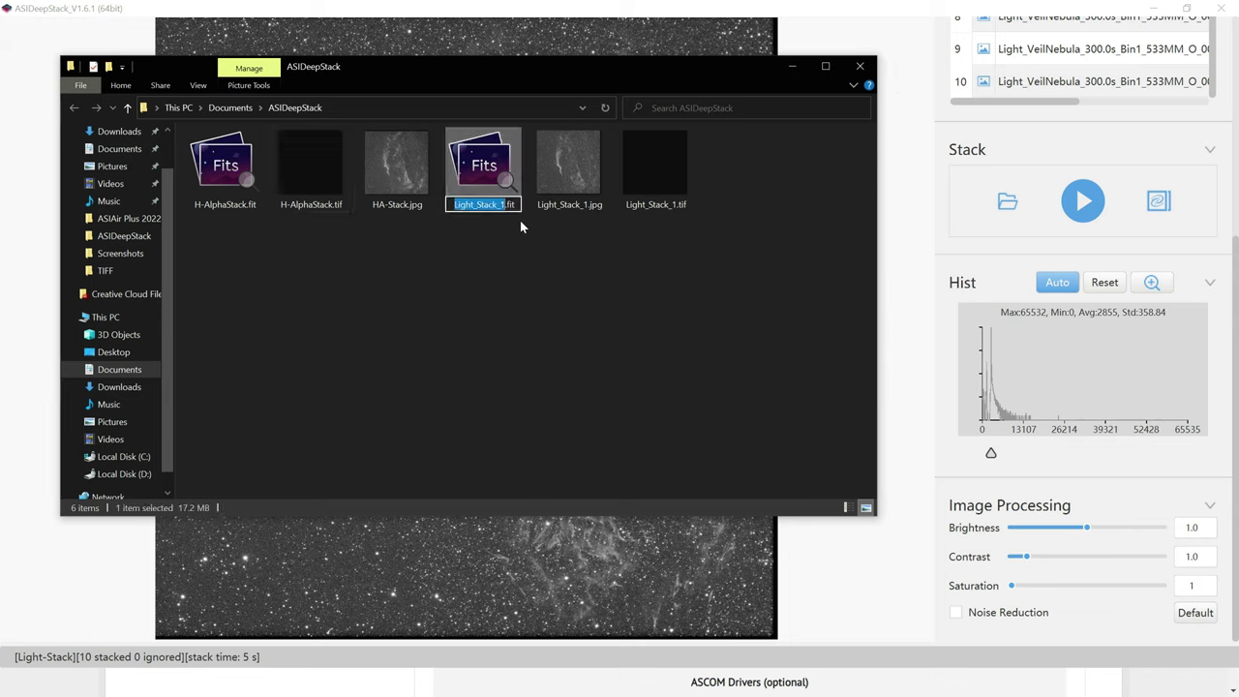
type("OxygenStack")
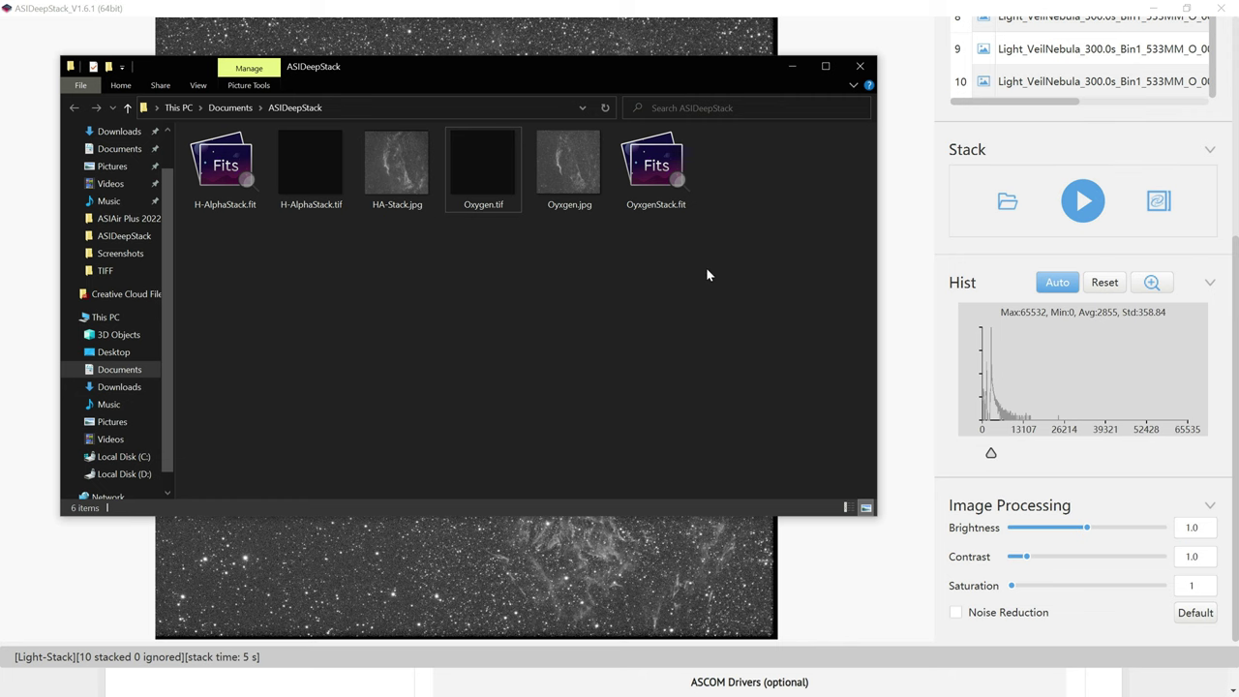
Minimize File Explorer and close ASIDeepStack.
left_click(792, 66)
scroll(1204, 328, "up", 5)
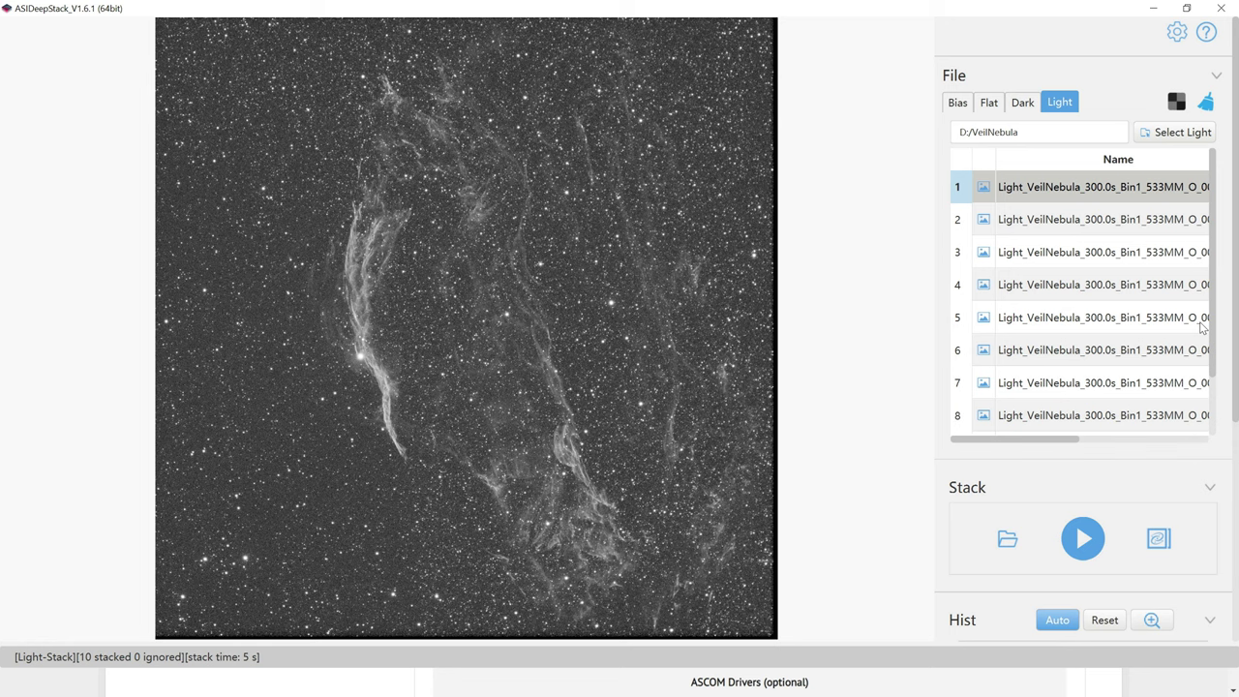
left_click(1221, 7)
Confirm quitting ASIDeepStack, then select HA-Stack.jpg and Oxygen.jpg in File Explorer.
left_click(624, 366)
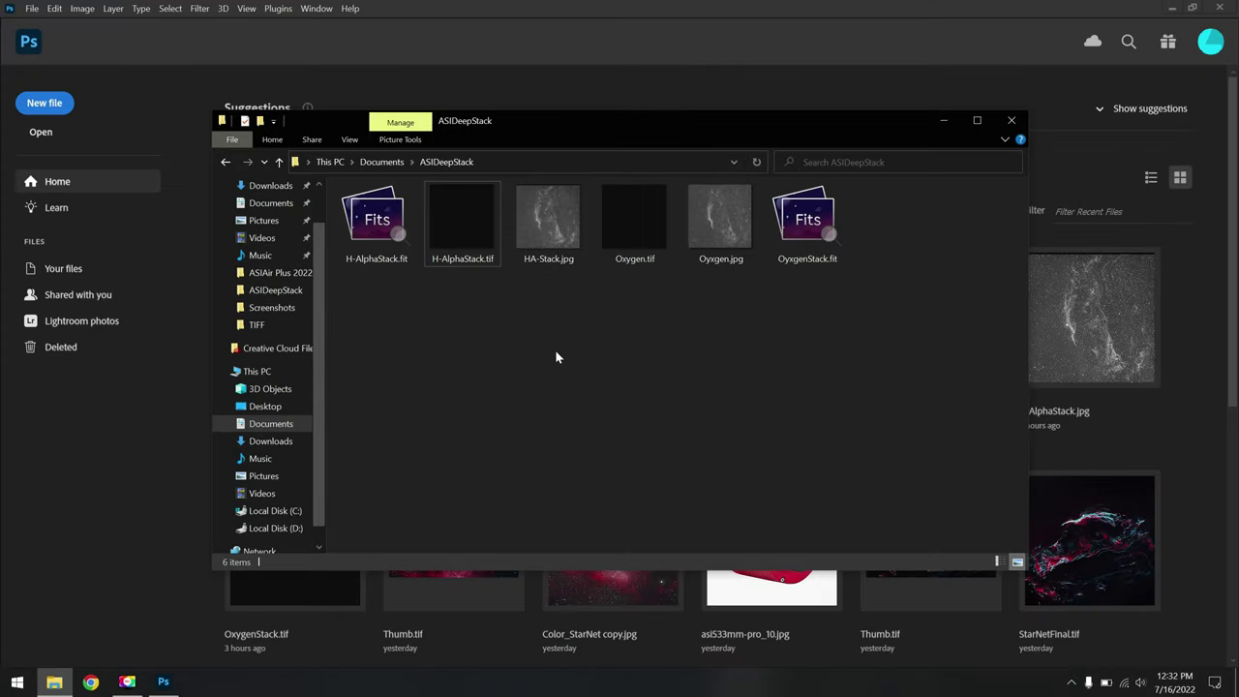
mouse_move(478, 249)
left_click(548, 224)
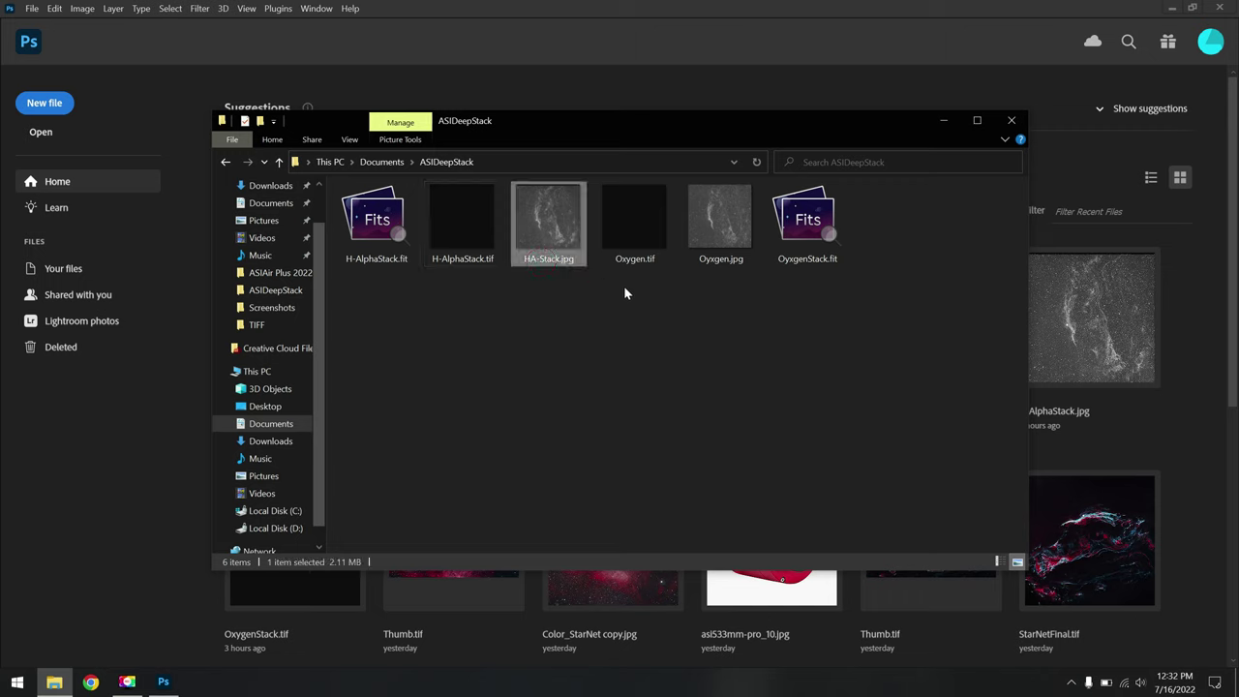
left_click(708, 238, "ctrl")
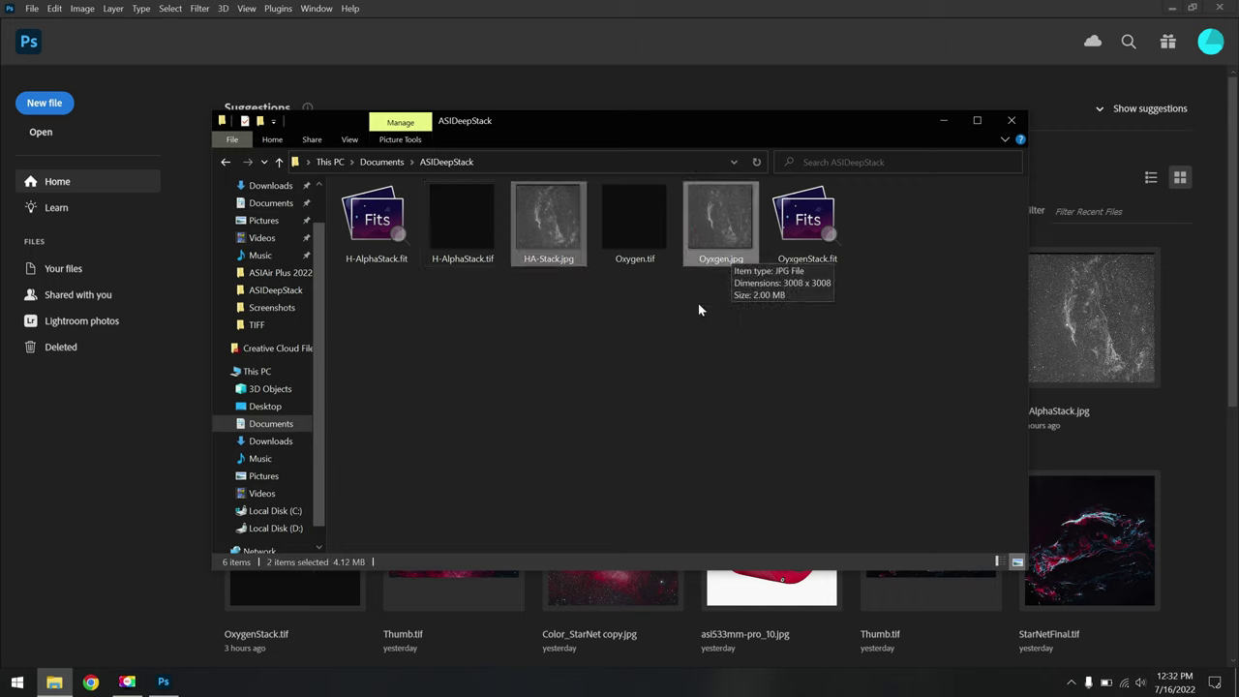
right_click(552, 240)
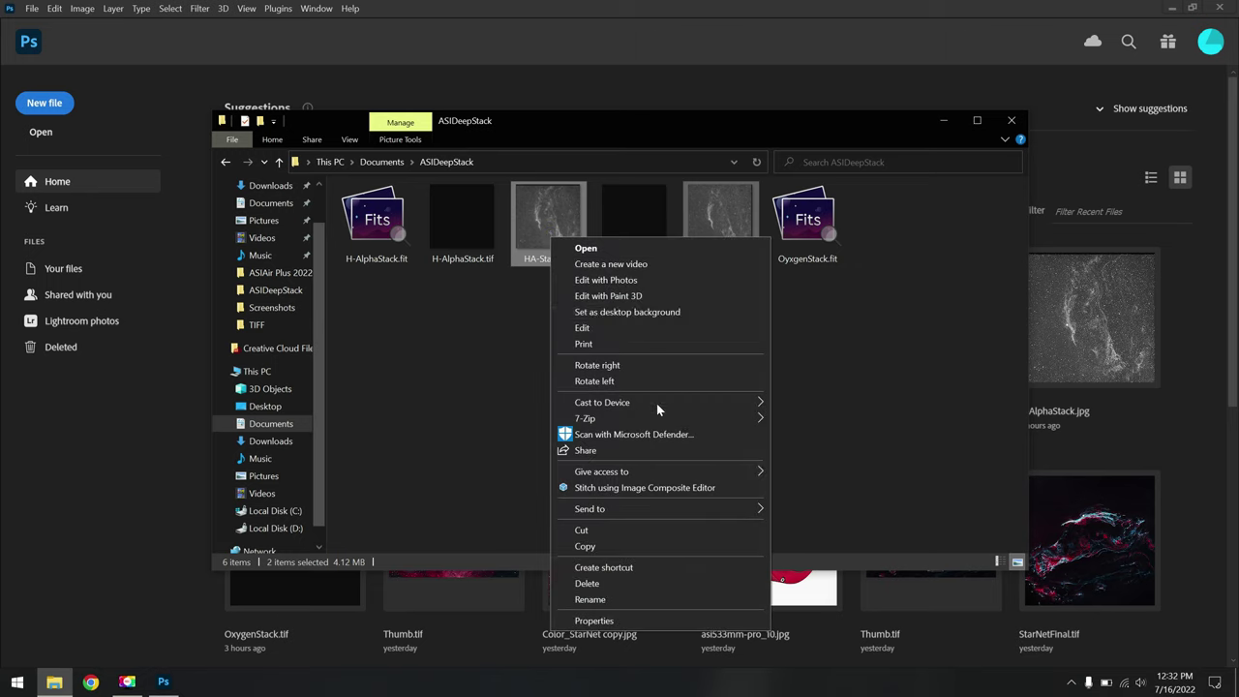
left_click(870, 371)
left_click(870, 372)
Open HA-Stack.jpg with Adobe Photoshop 2022.
right_click(549, 233)
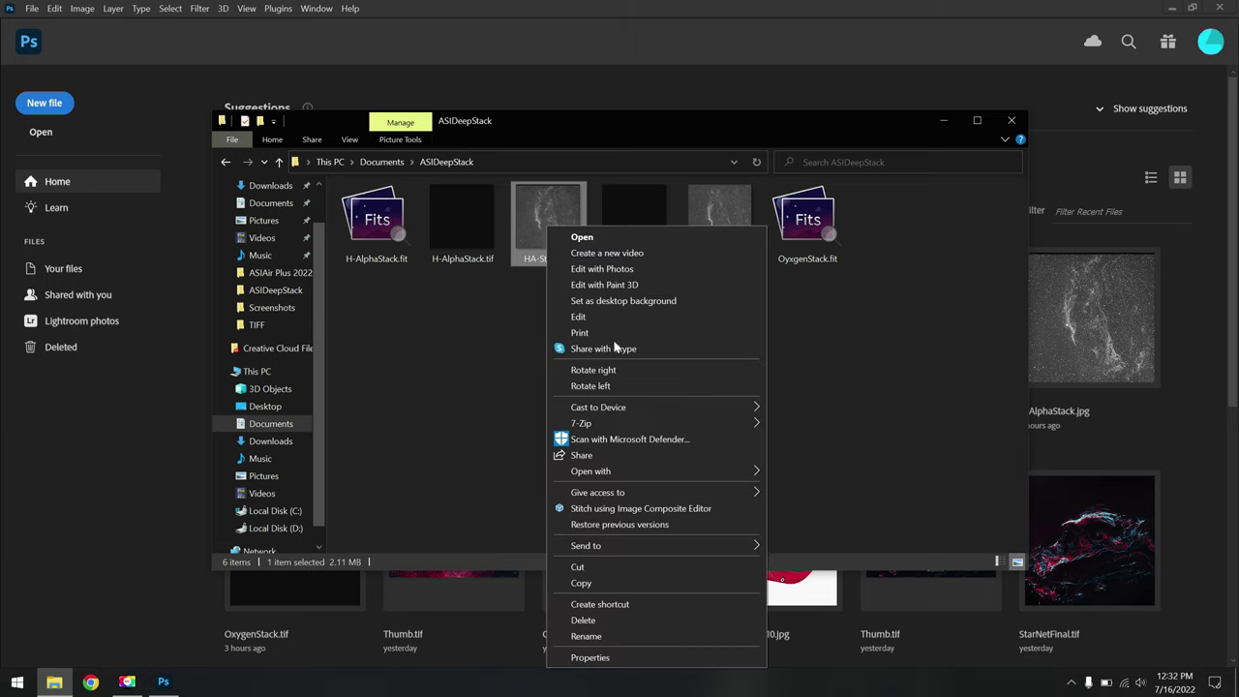
mouse_move(619, 469)
left_click(865, 471)
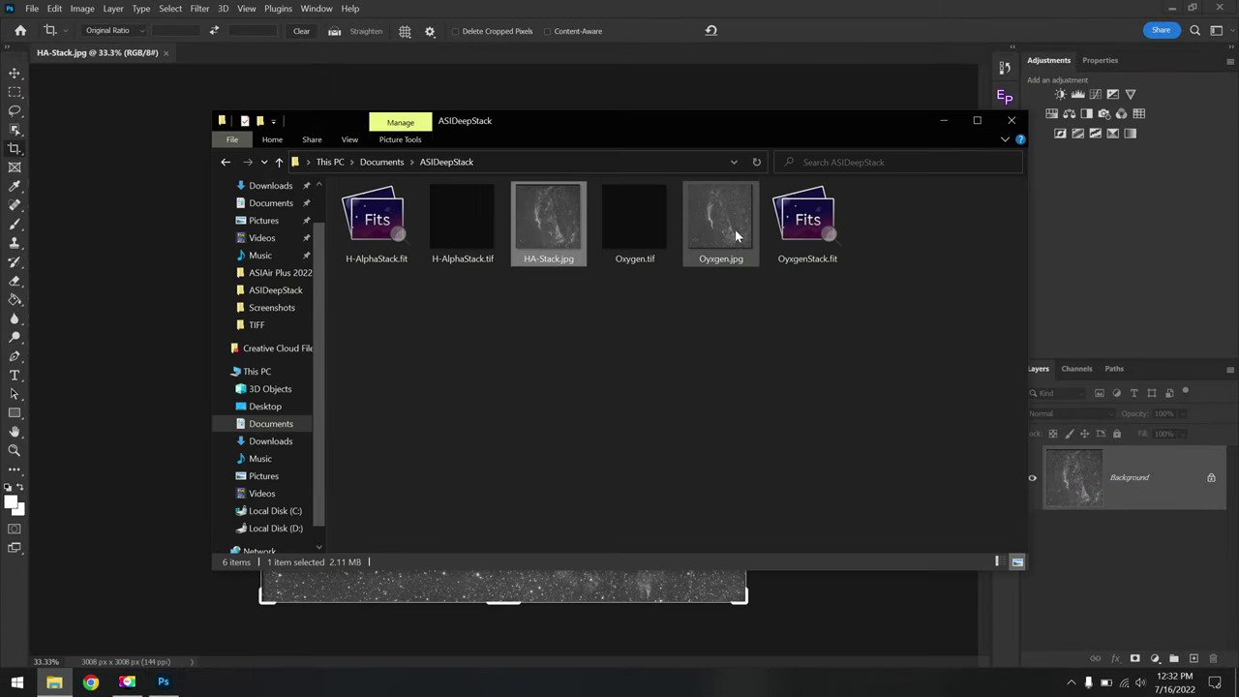
Open Oxygen.jpg with Adobe Photoshop 2022.
right_click(734, 228)
mouse_move(852, 471)
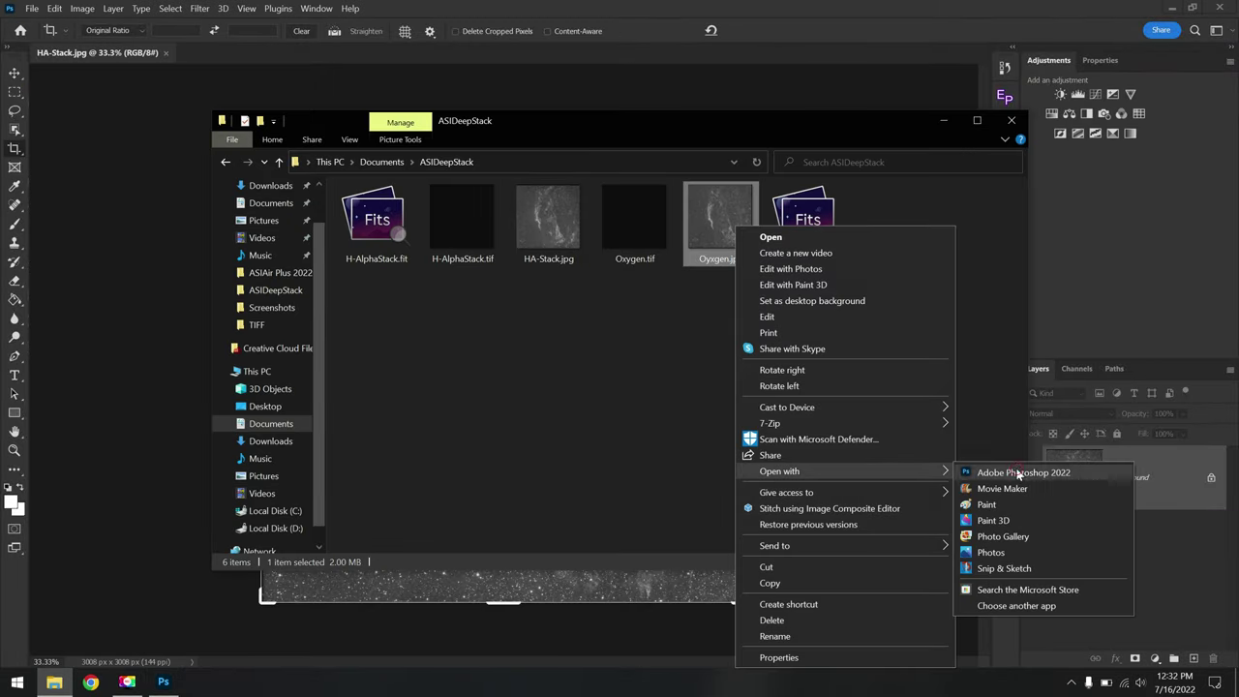
left_click(1017, 471)
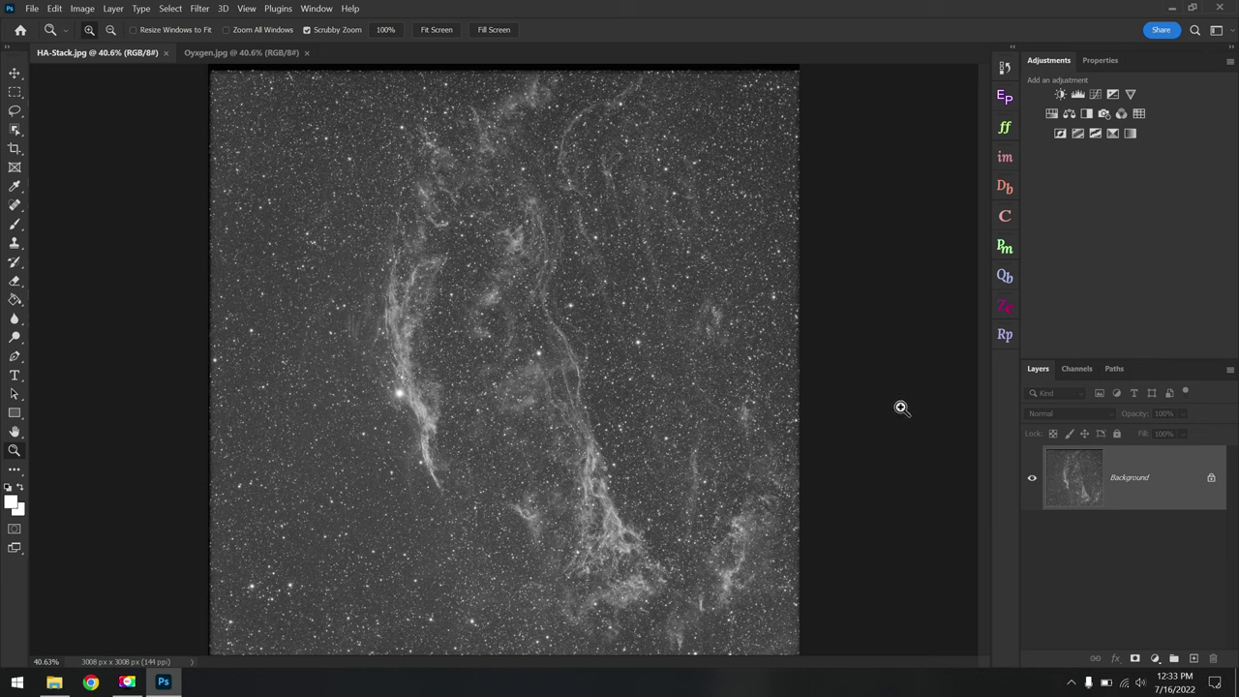
Switch to Oxygen.jpg and set its mode to 16 Bits/Channel.
left_click(243, 53)
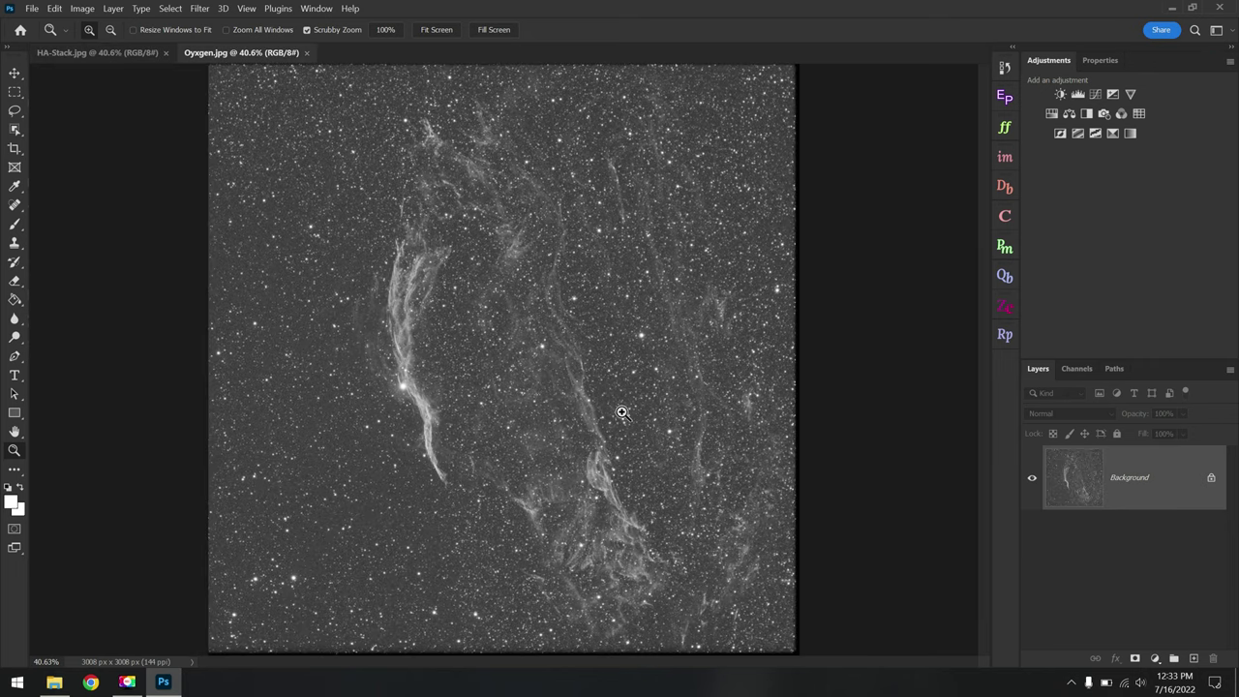
left_click(82, 9)
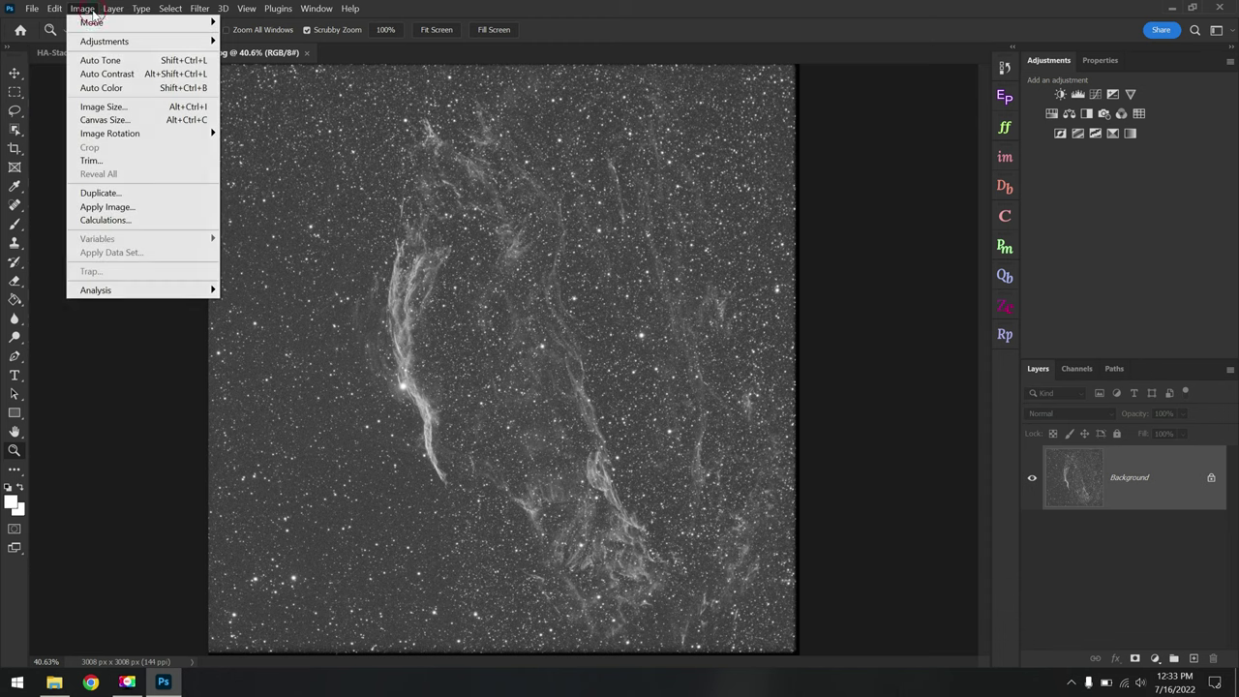
mouse_move(97, 22)
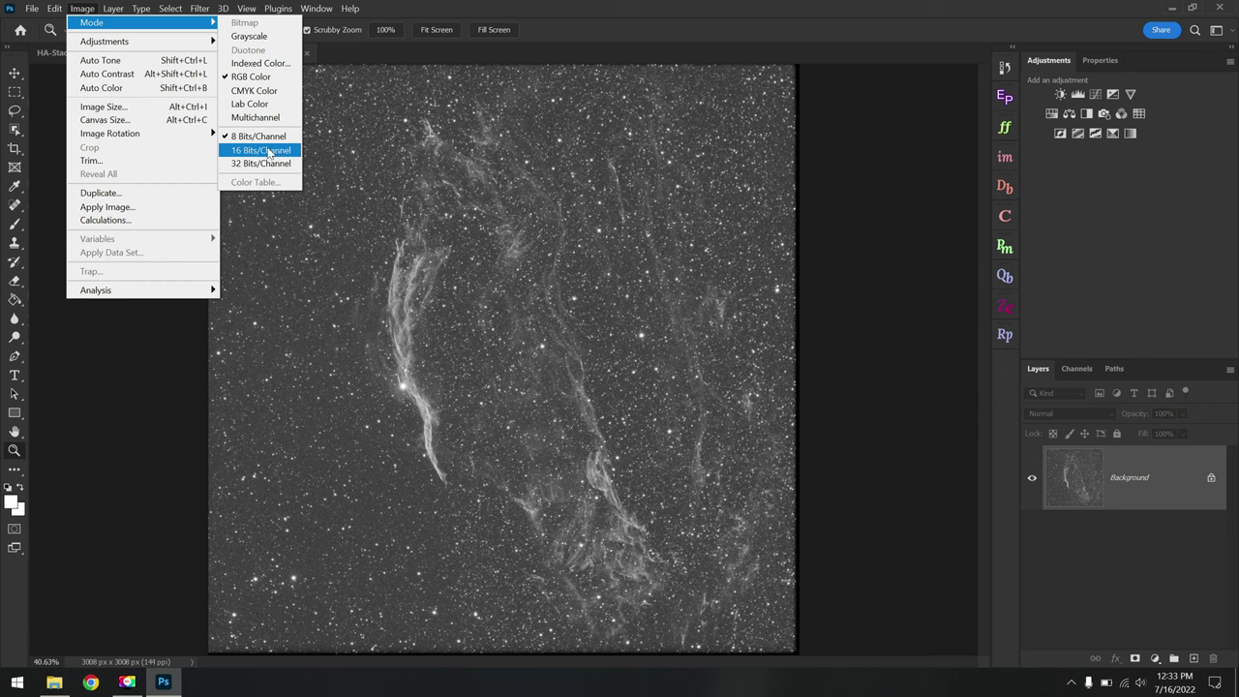
left_click(270, 152)
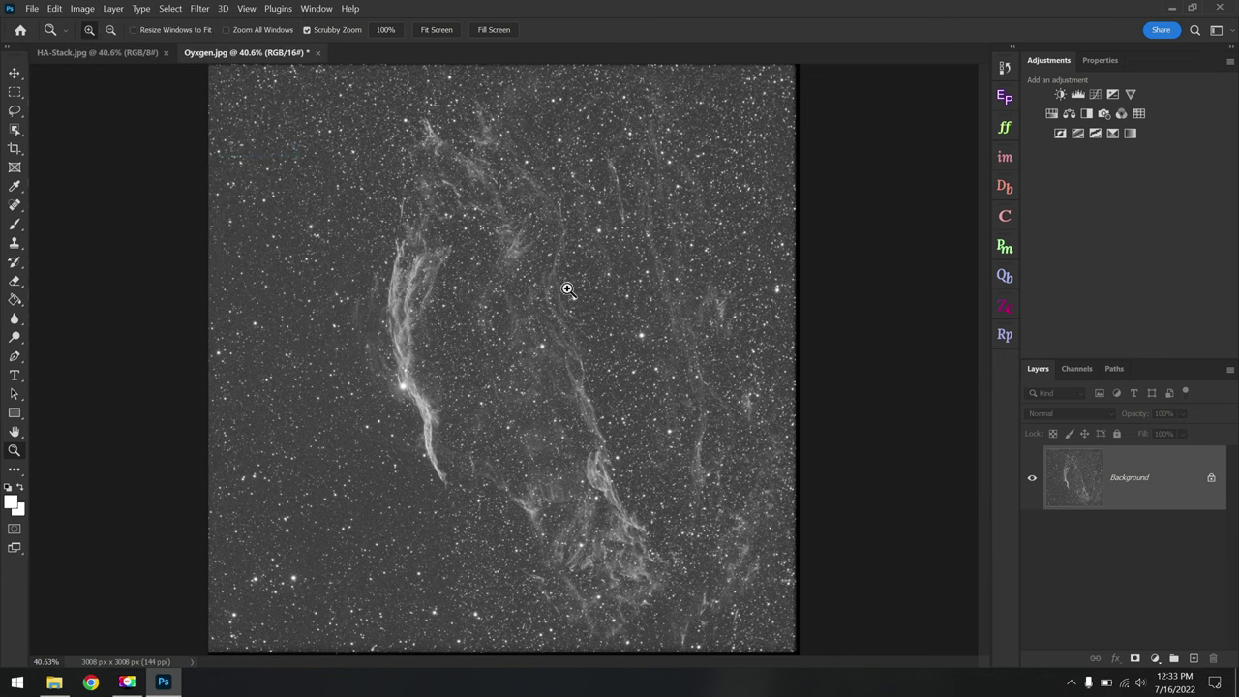
View Oxygen's Red, Green and Blue channels individually, then return to RGB.
left_click(1077, 369)
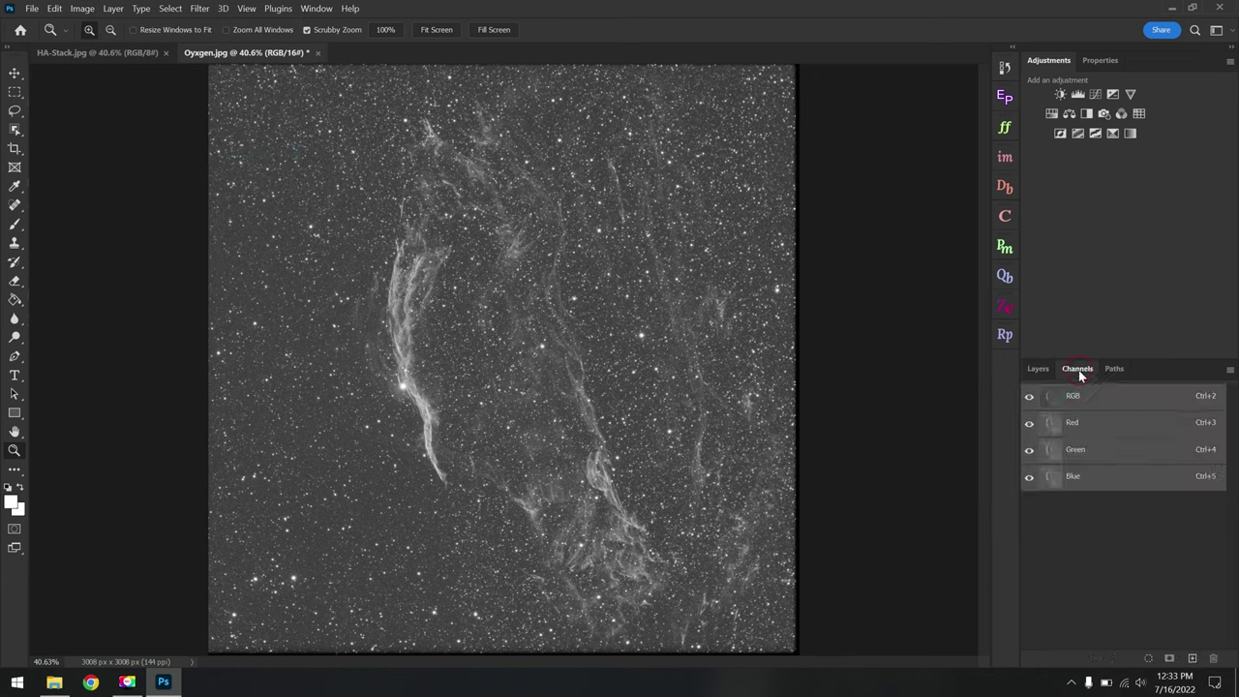
left_click(1091, 426)
left_click(1085, 451)
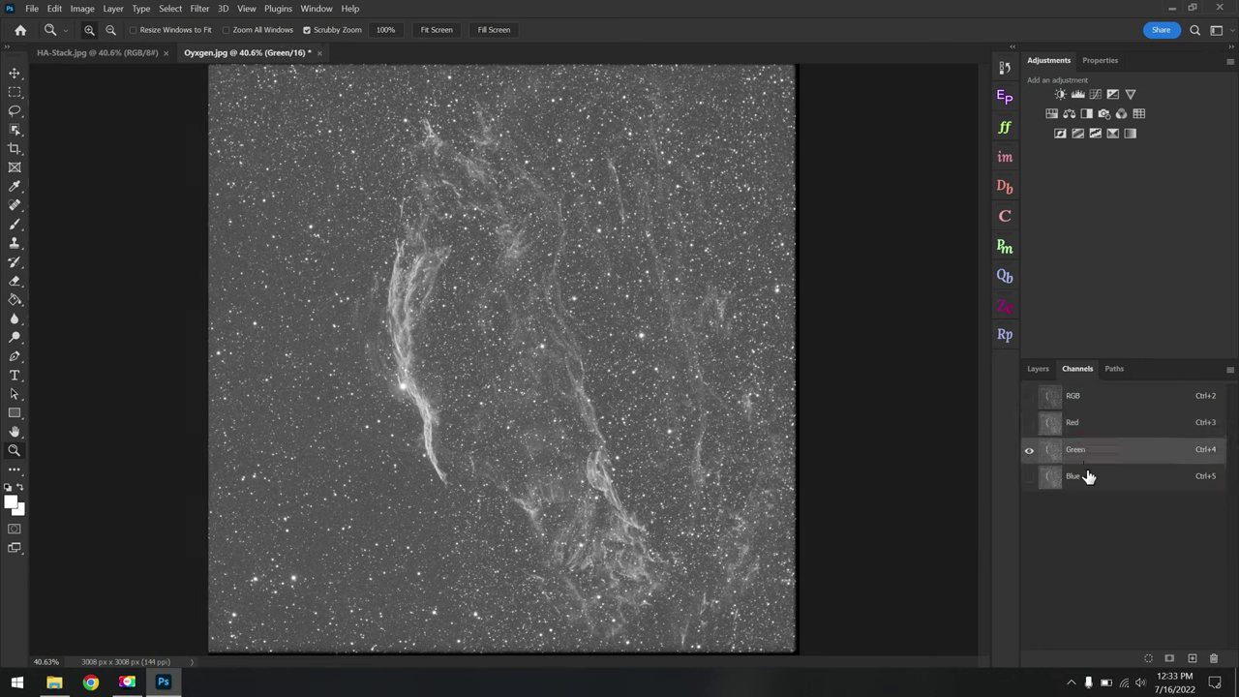
left_click(1088, 478)
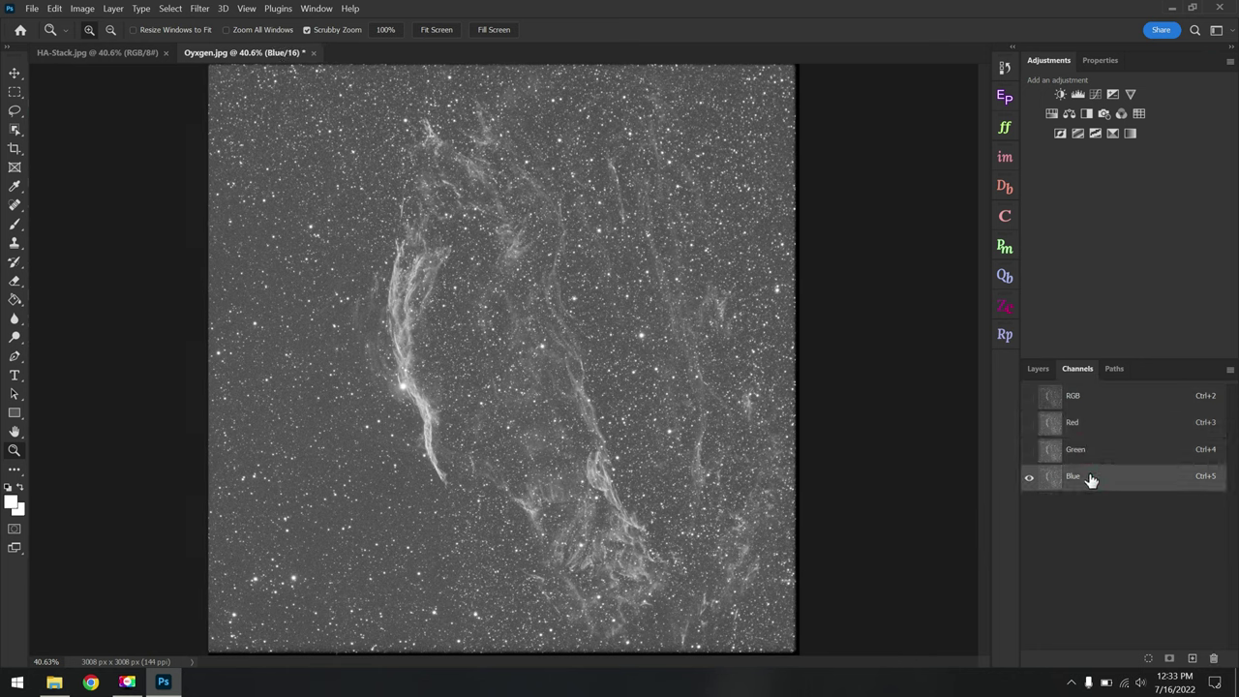
left_click(1095, 400)
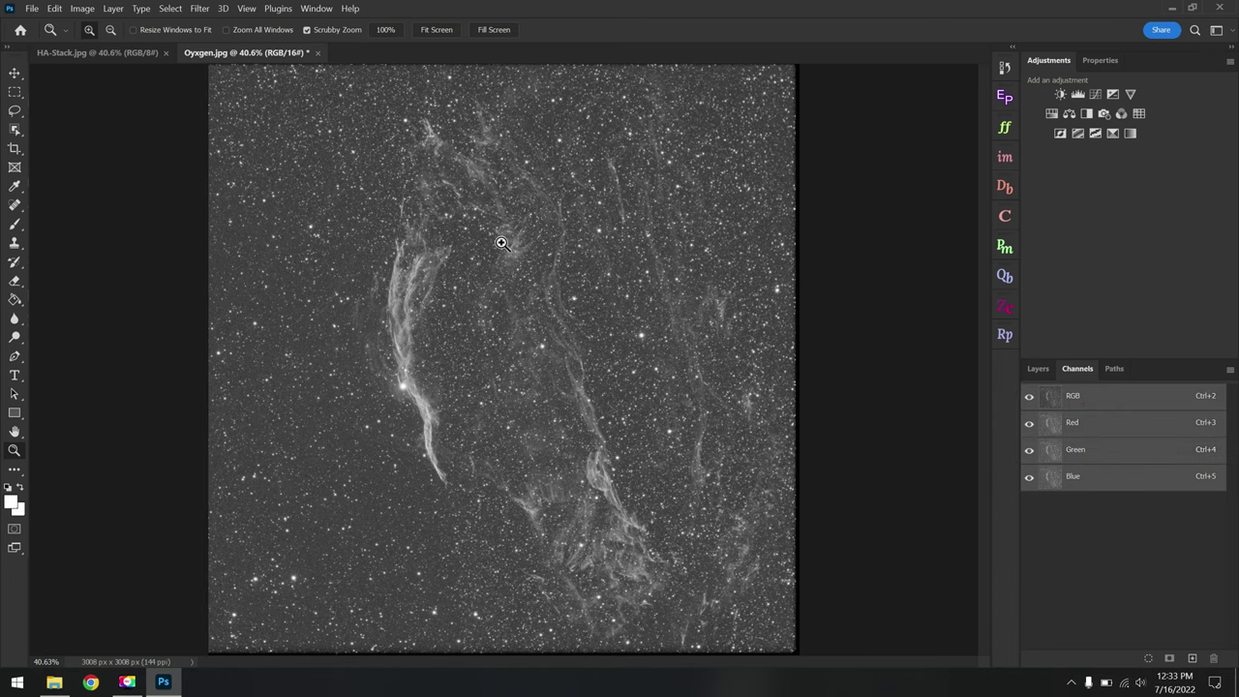
Switch to HA-Stack.jpg and select the whole canvas with Ctrl+A.
left_click(98, 54)
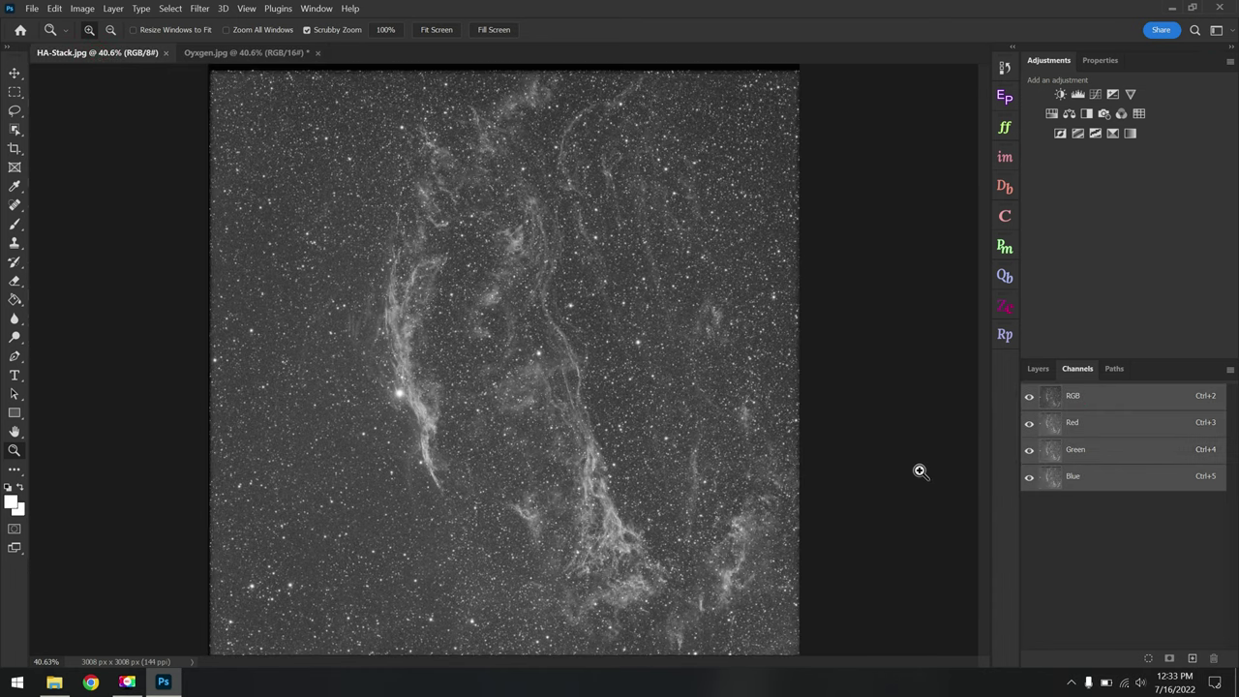
left_click(1039, 369)
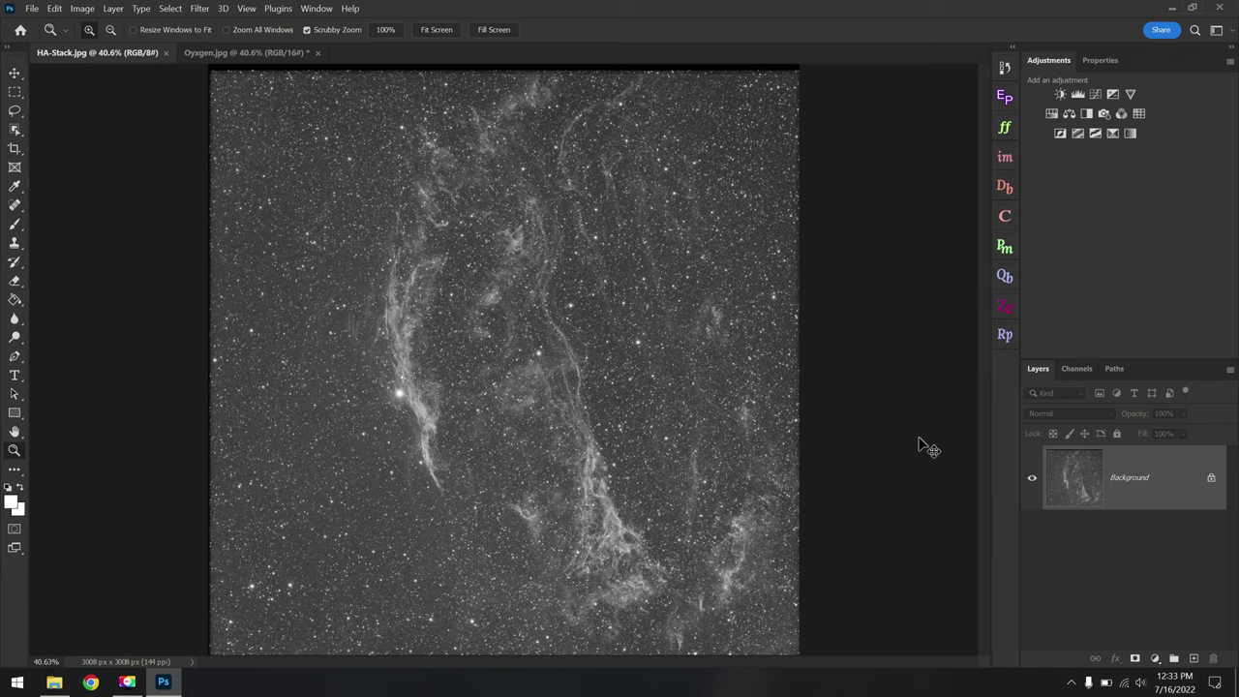
key("ctrl+a")
Paste the HA-Stack image into Oxygen.jpg's Red channel and show the RGB composite.
left_click(209, 54)
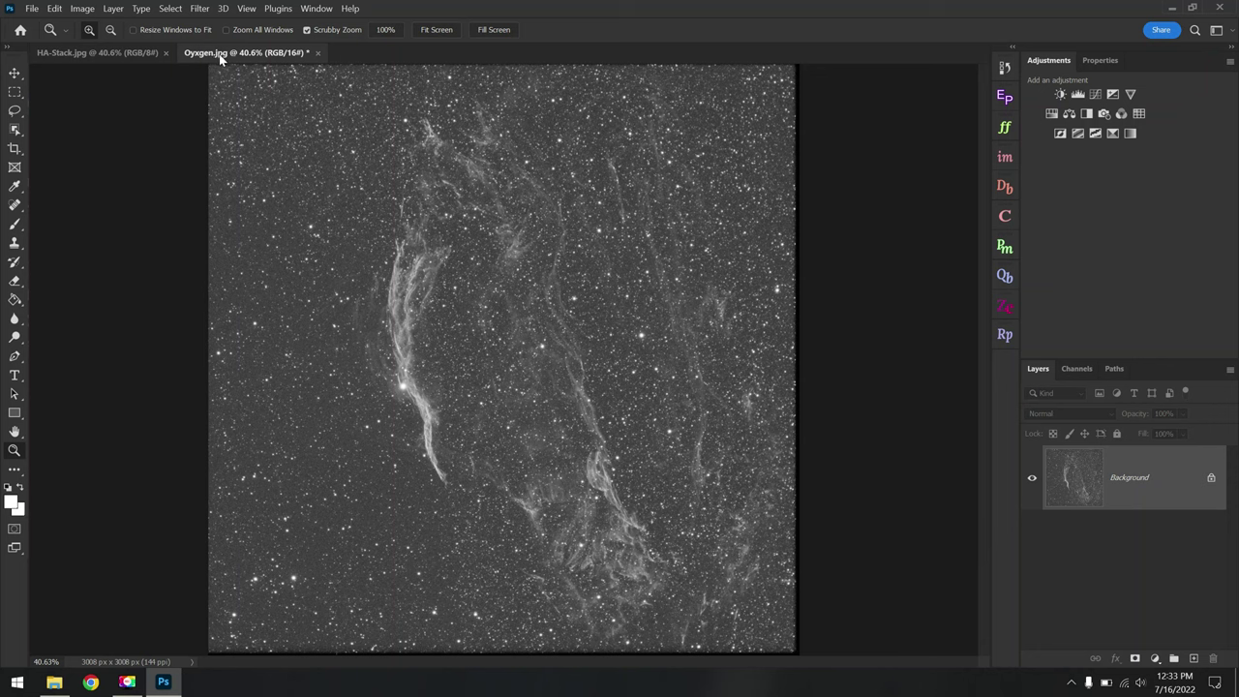
left_click(1082, 373)
left_click(1084, 422)
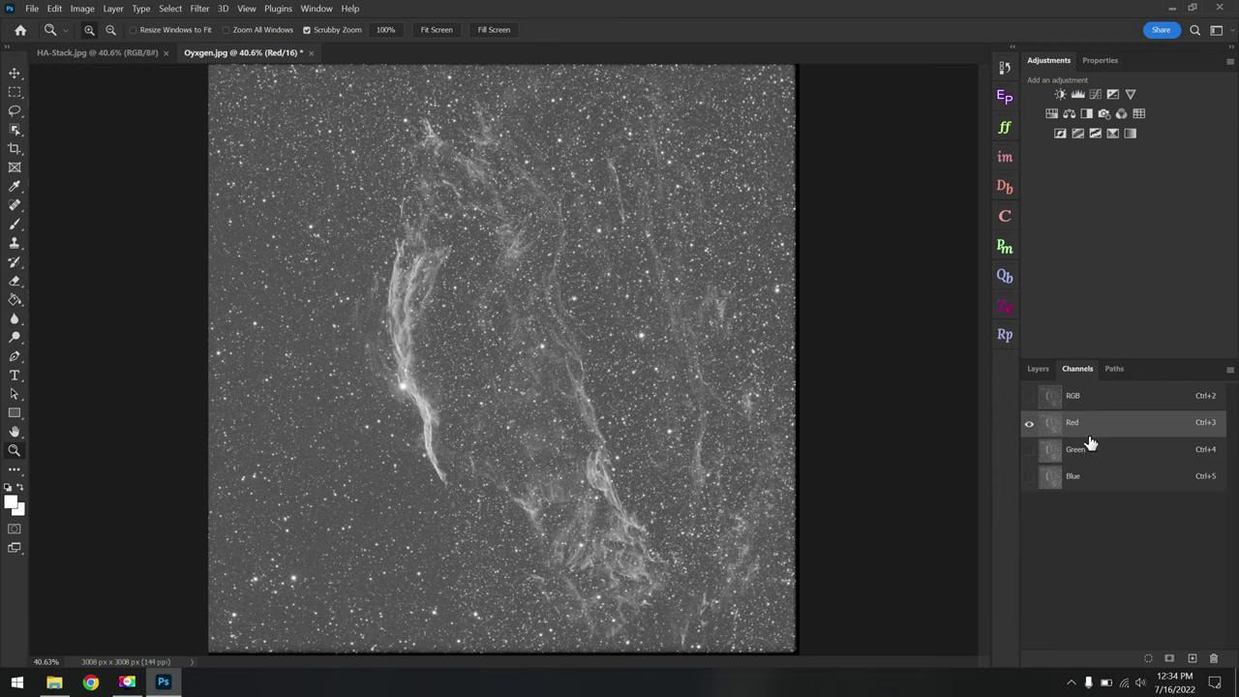
key("ctrl+v")
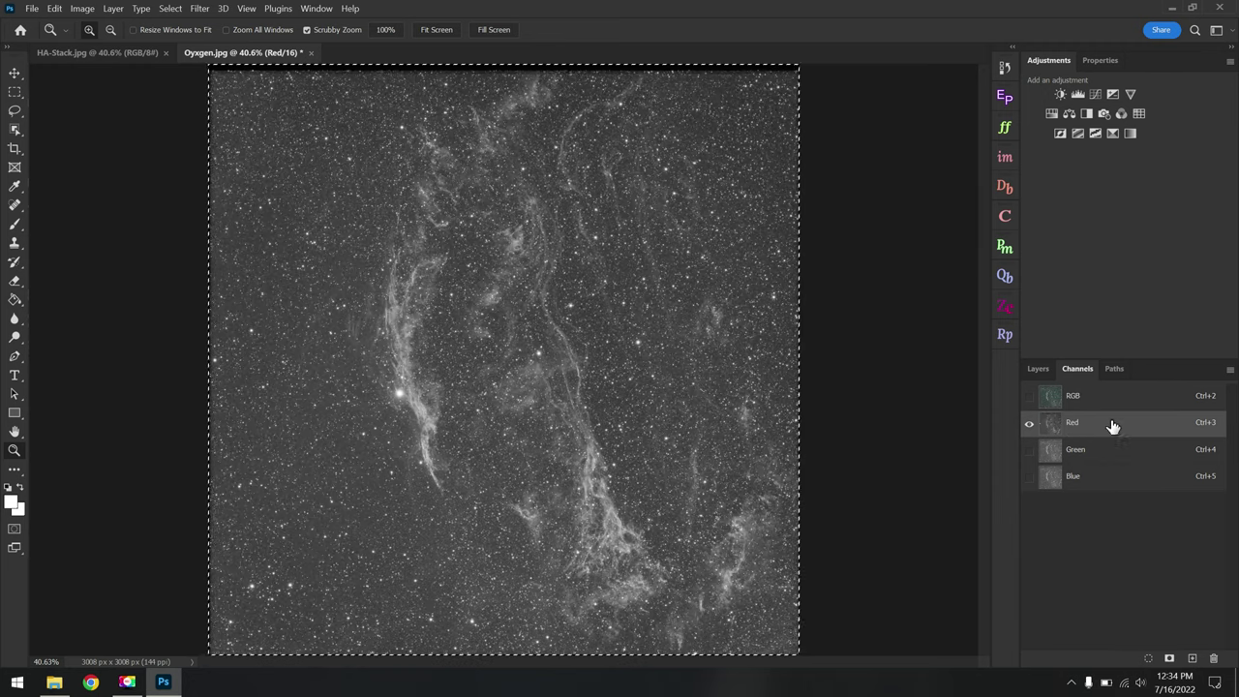
left_click(1032, 398)
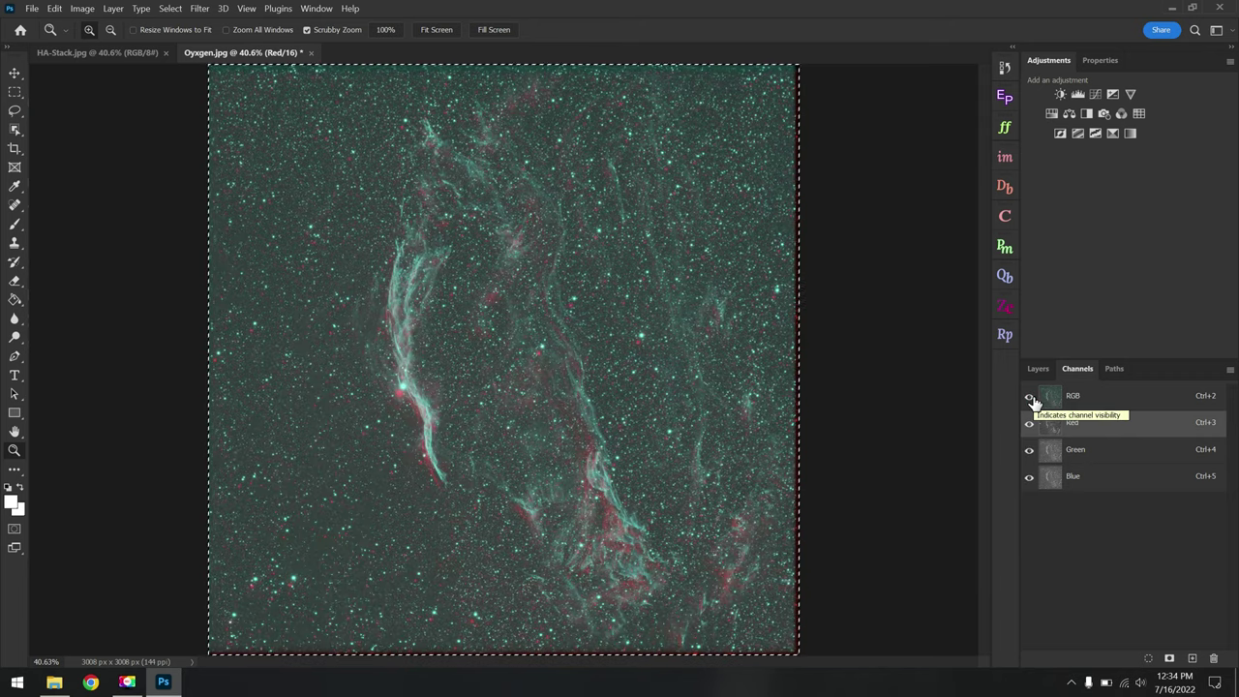
Deselect, zoom in, and shift the Red channel up and left until its stars align.
left_click(14, 72)
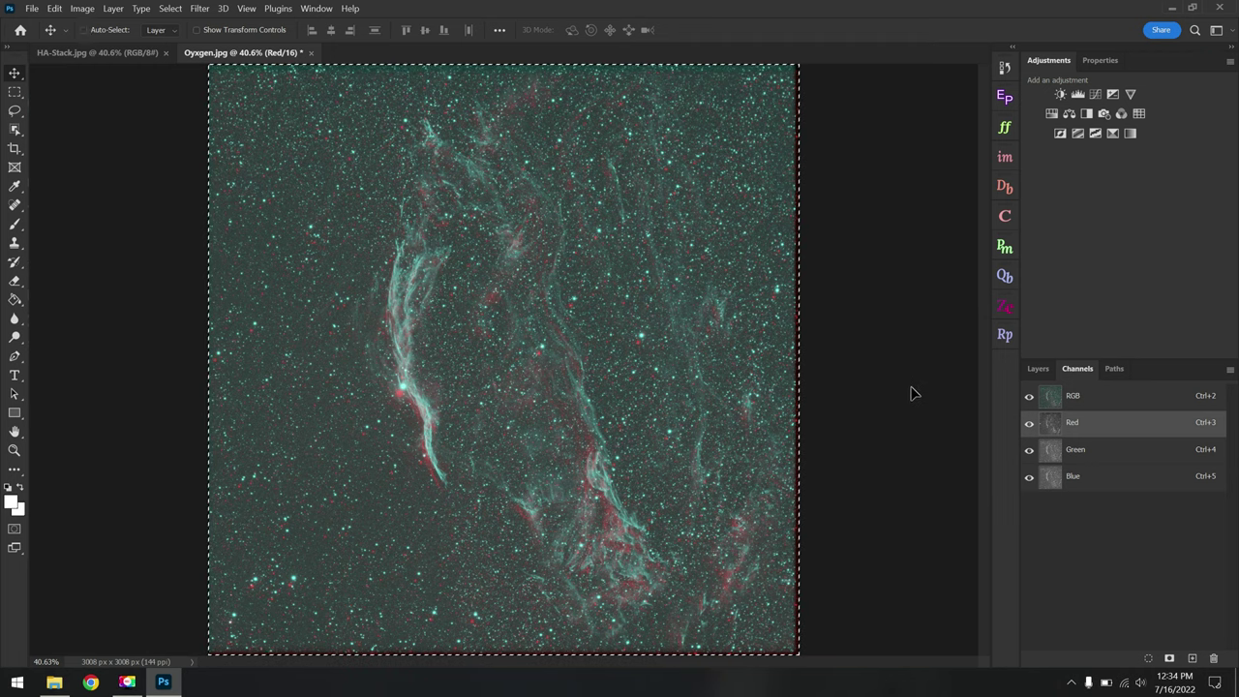
key("ctrl+d")
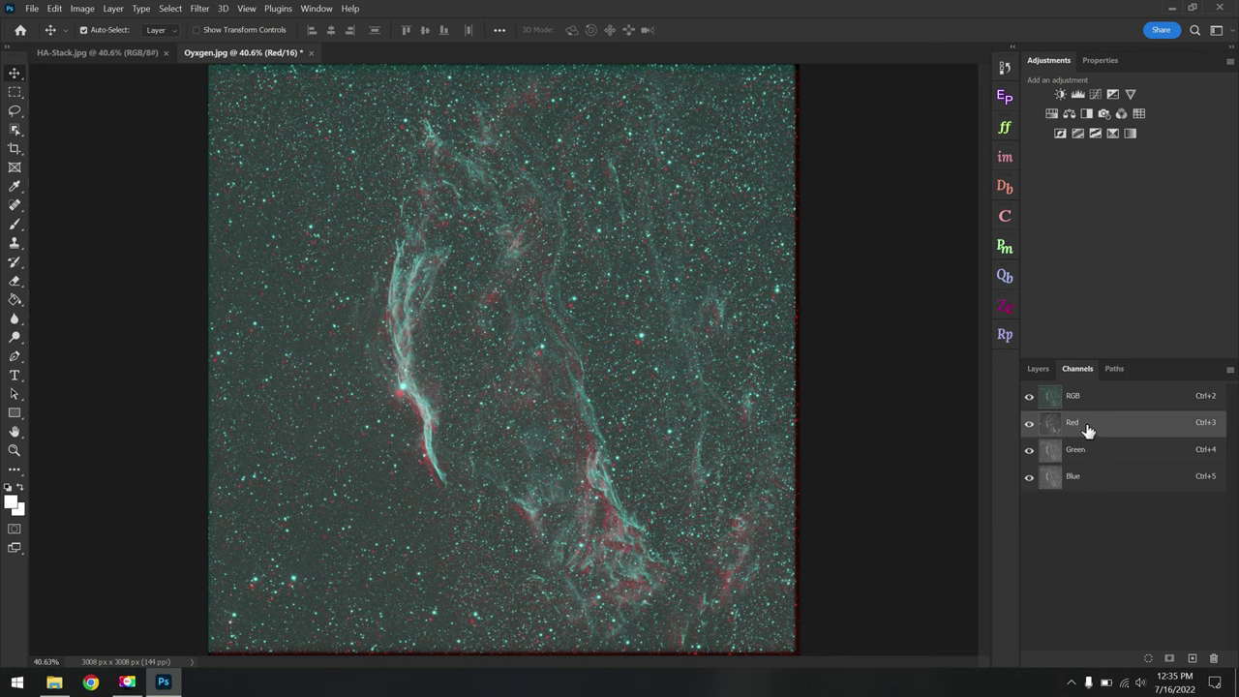
scroll(407, 406, "up", 10)
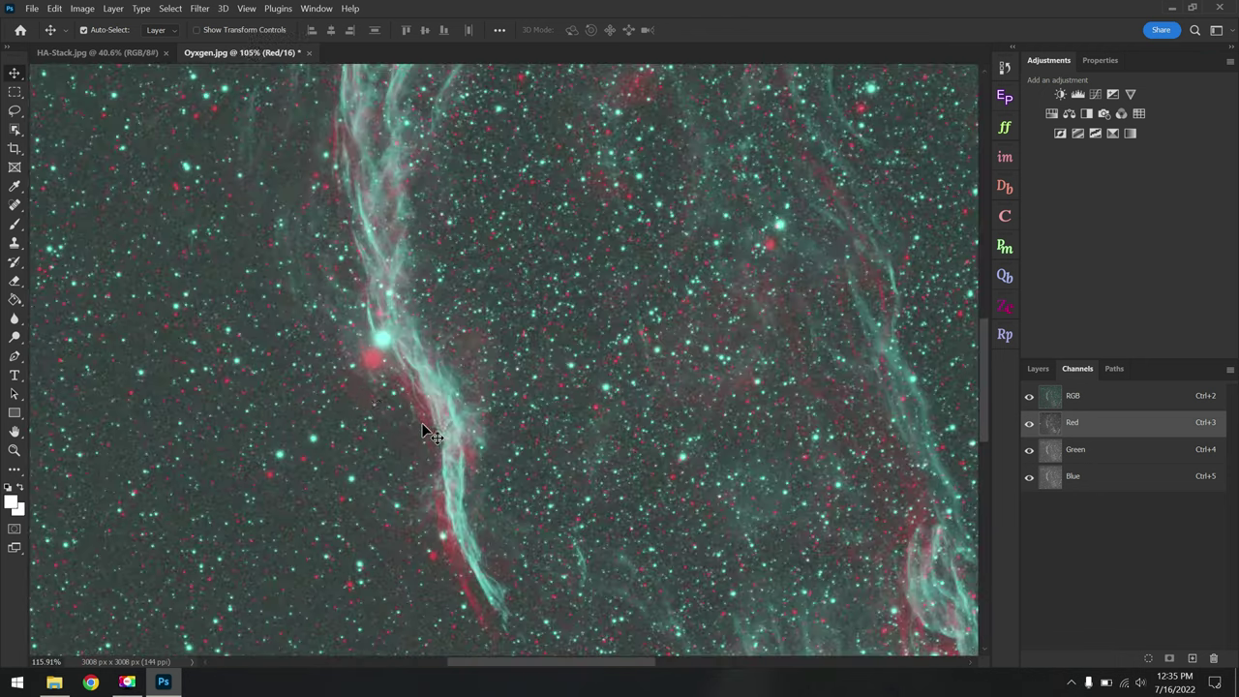
scroll(373, 405, "up", 1)
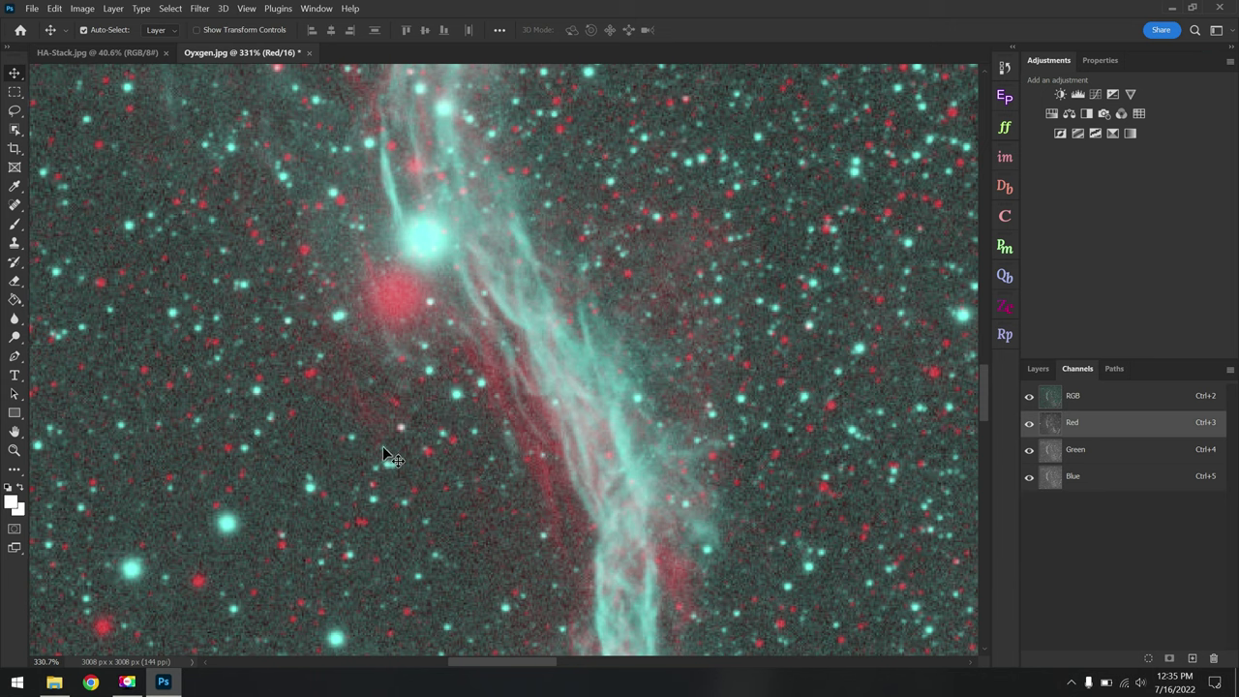
left_click_drag(384, 456, 411, 390)
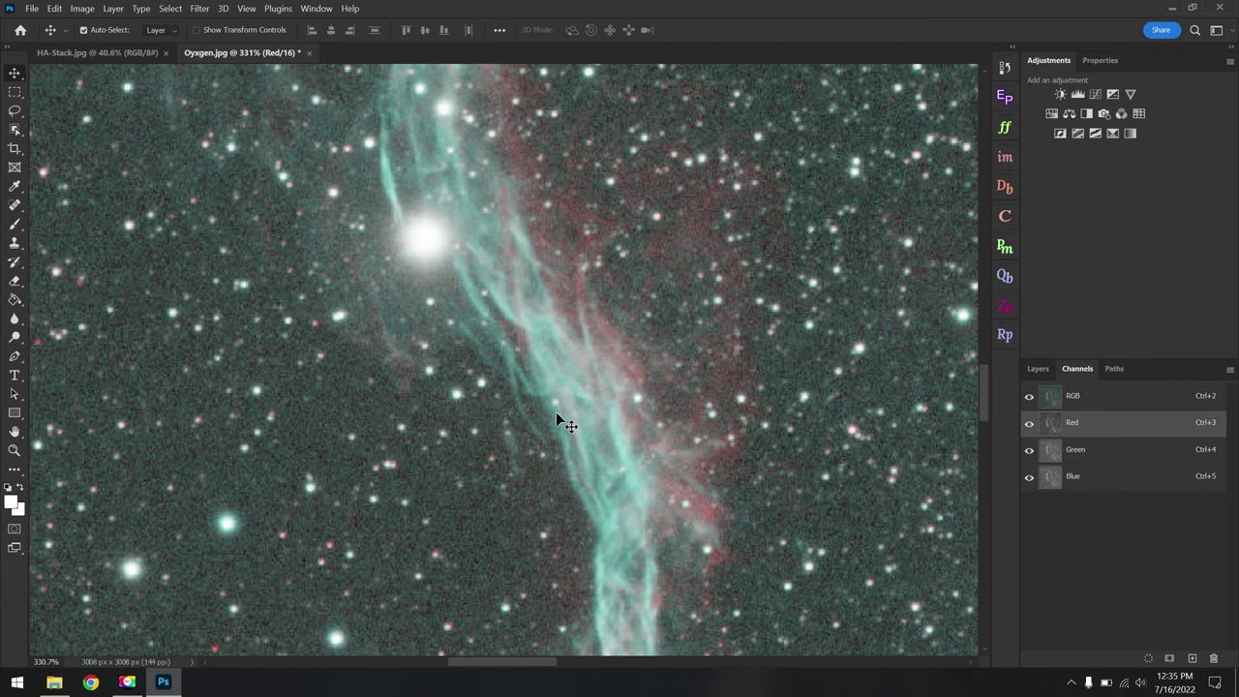
key("shift+Up")
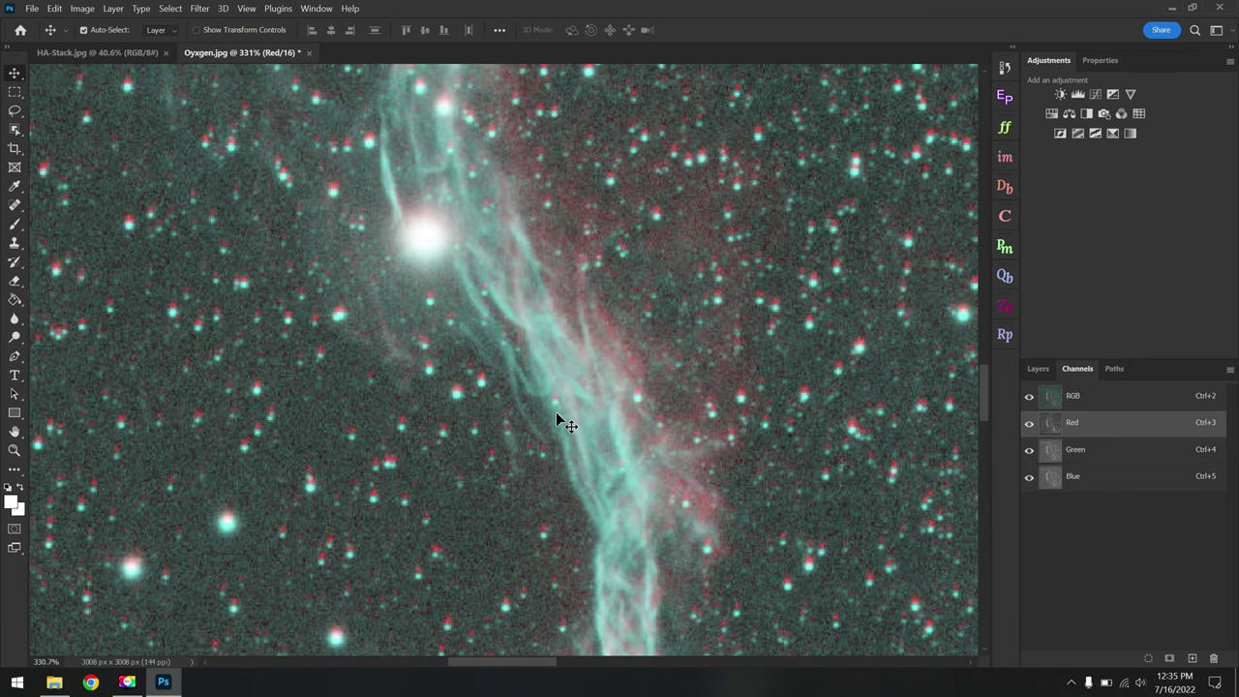
key("Down")
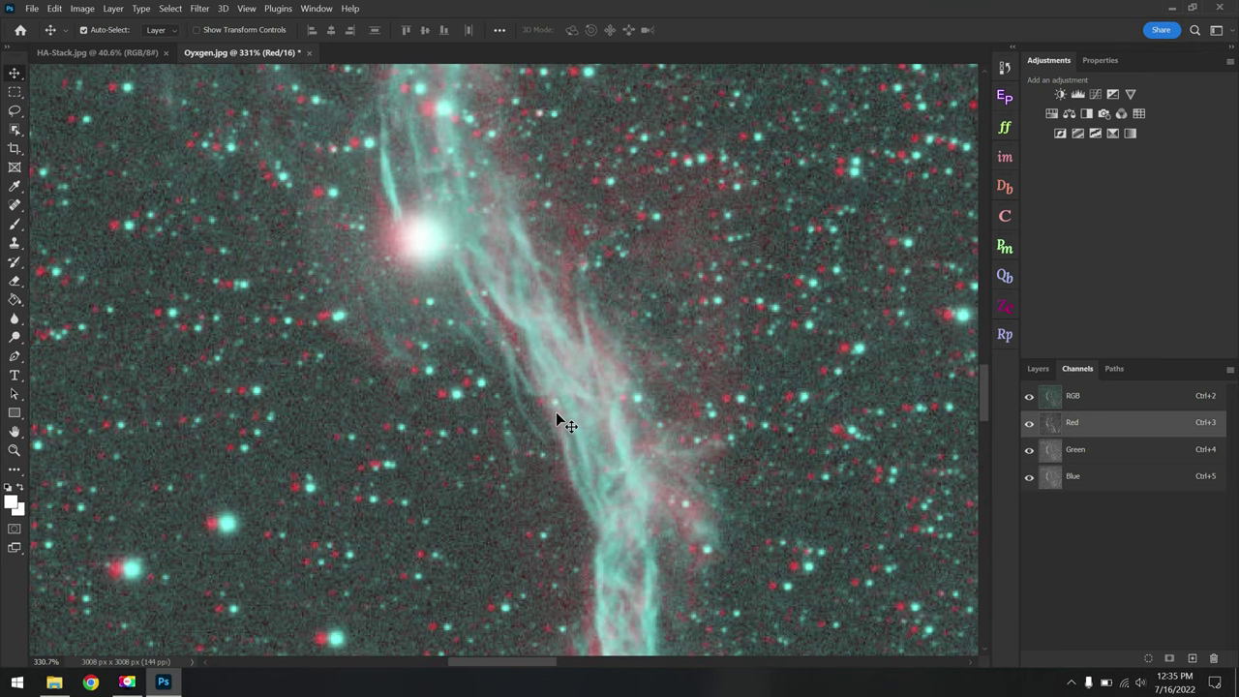
key("Left")
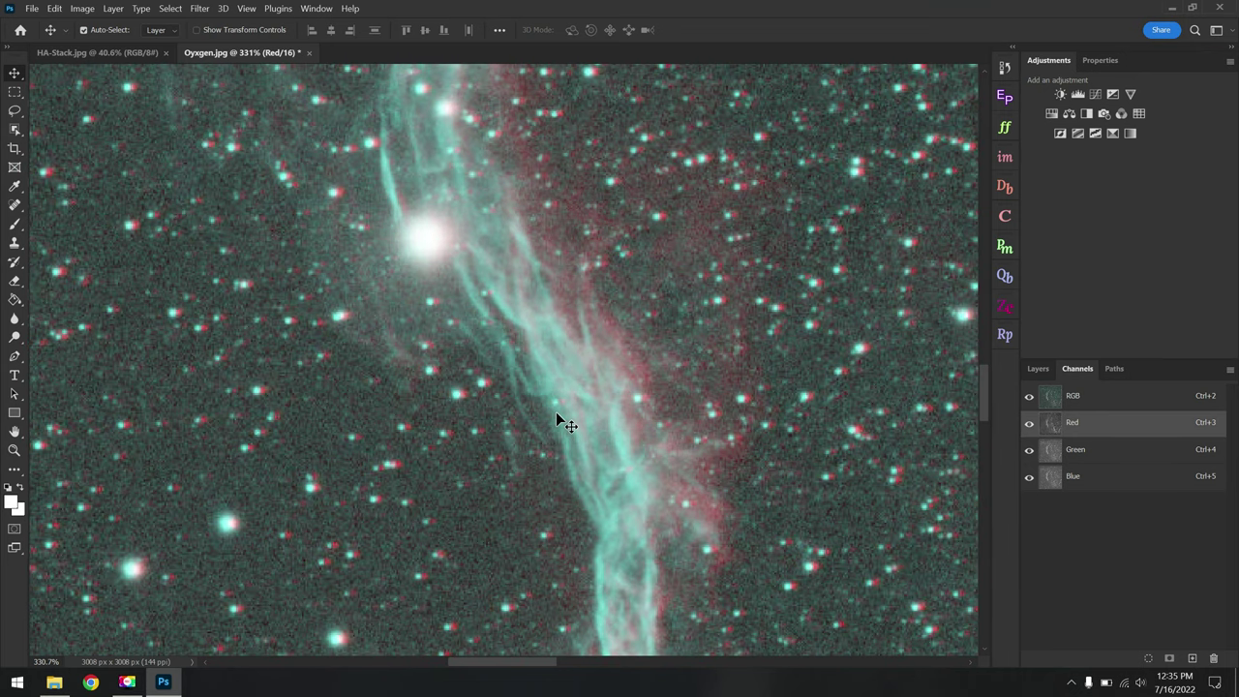
key("Left")
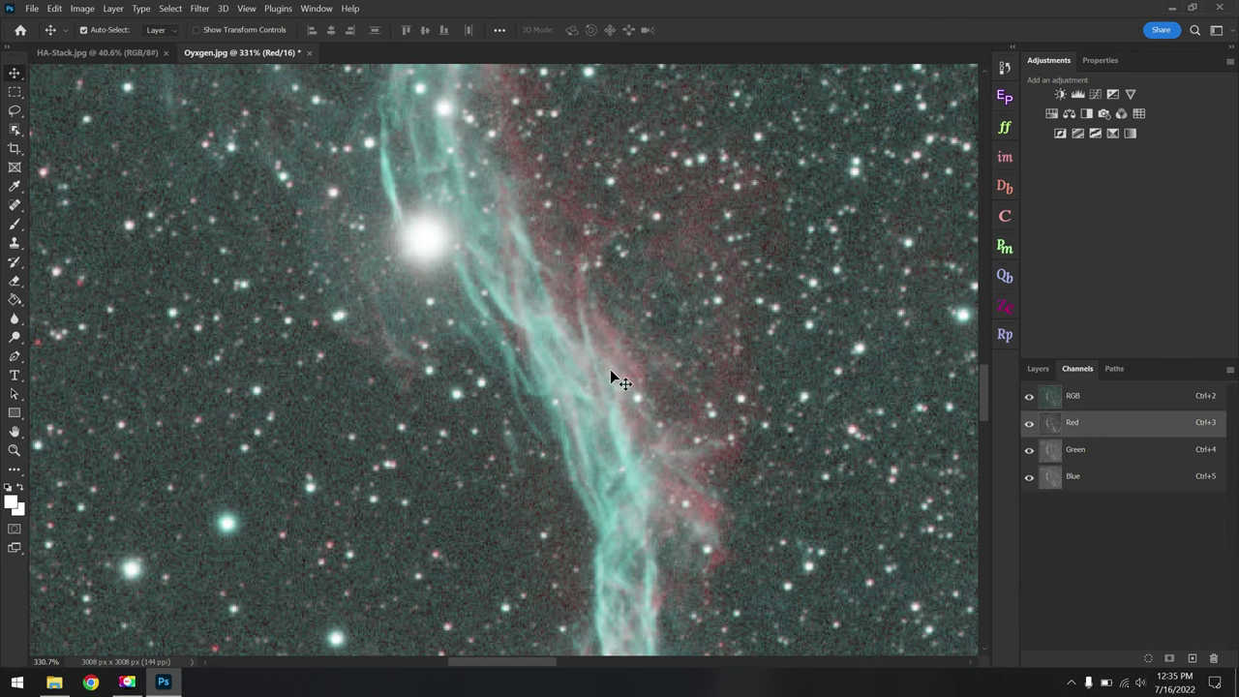
left_click(15, 450)
Fit Oxygen.jpg on screen, select the RGB composite channel, and return to Layers.
left_click(436, 30)
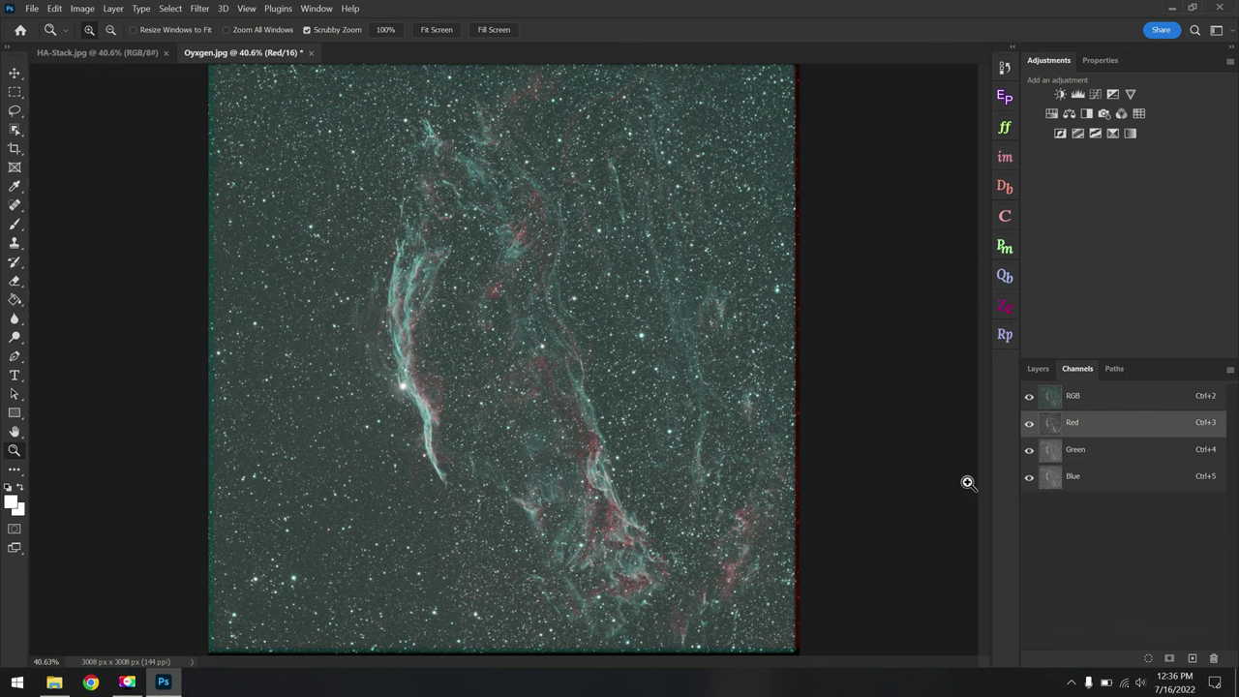
left_click(1085, 399)
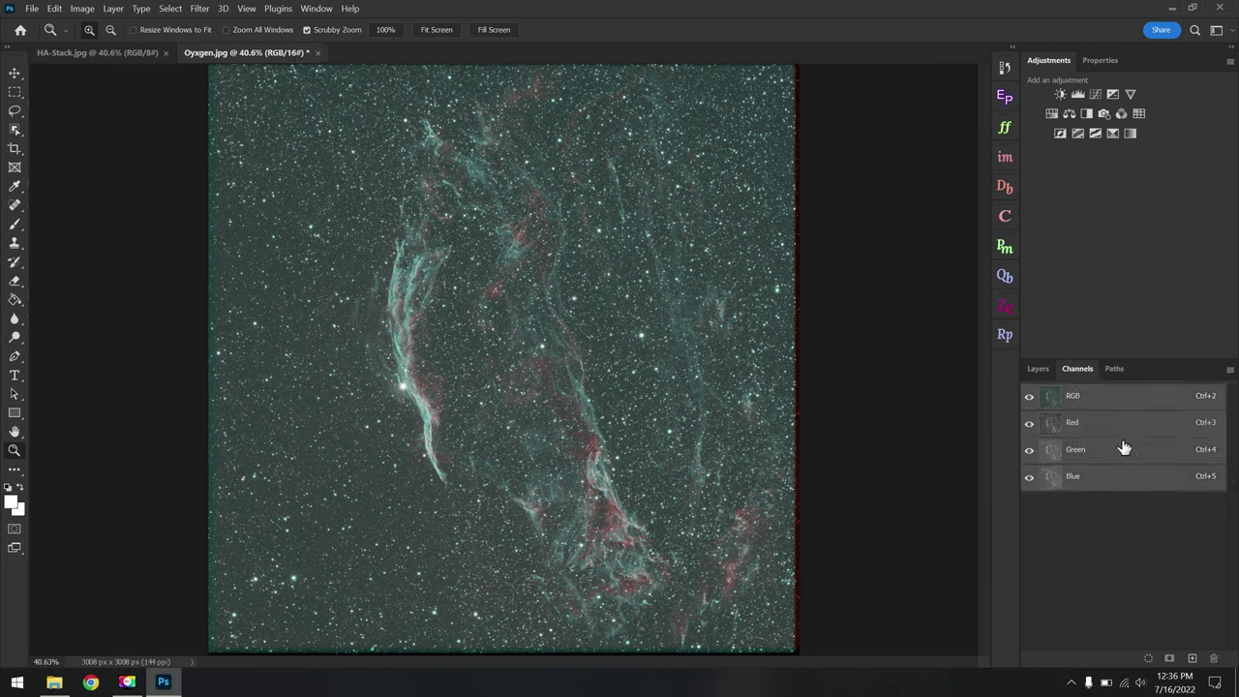
left_click(1039, 370)
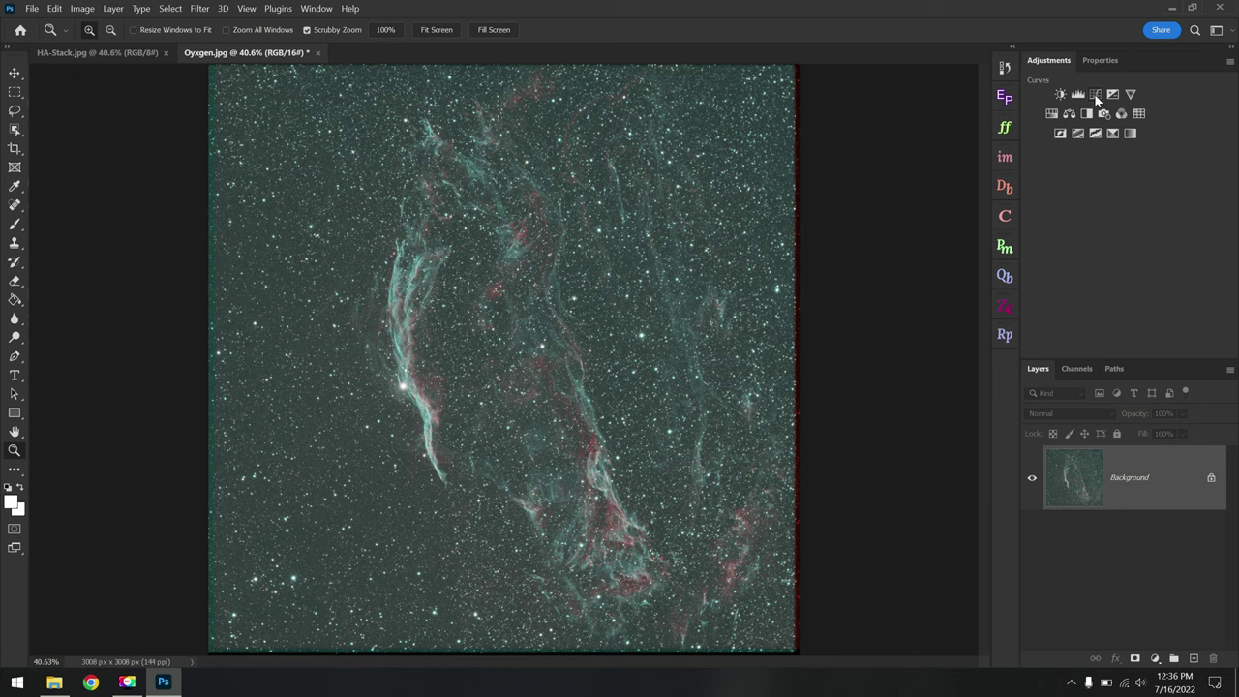
Add a Curves adjustment layer in Color blend mode and pick its gray-point eyedropper.
left_click(1094, 97)
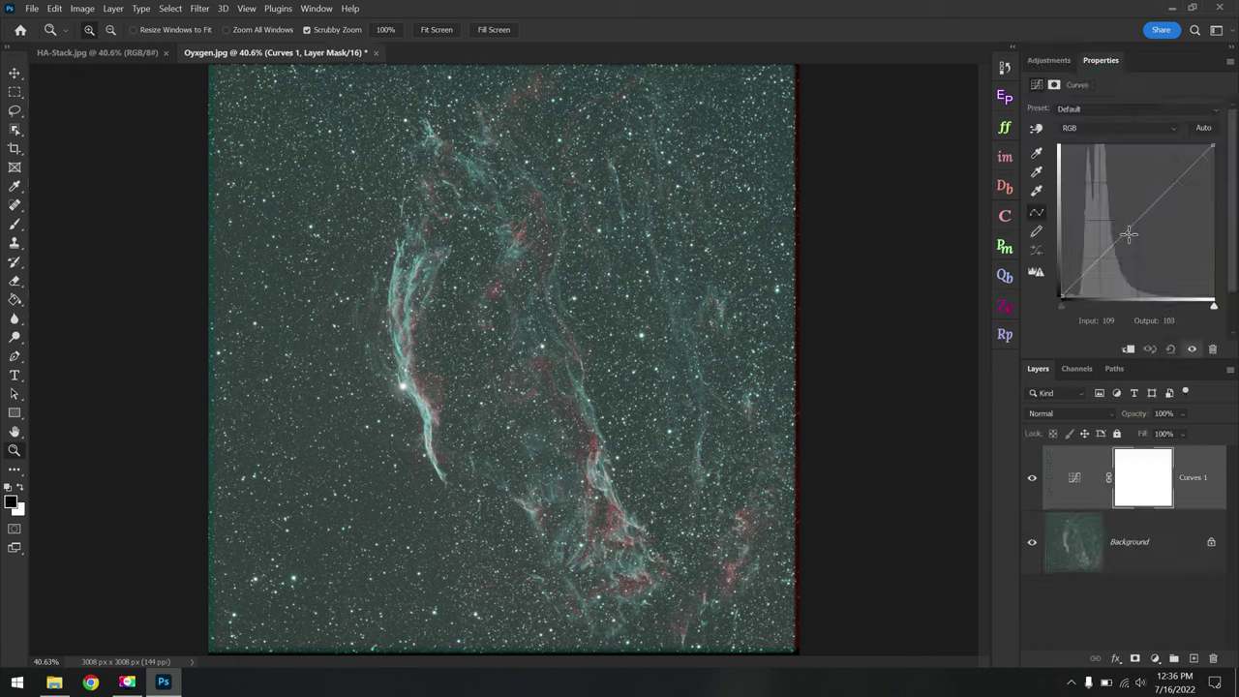
left_click(1036, 153)
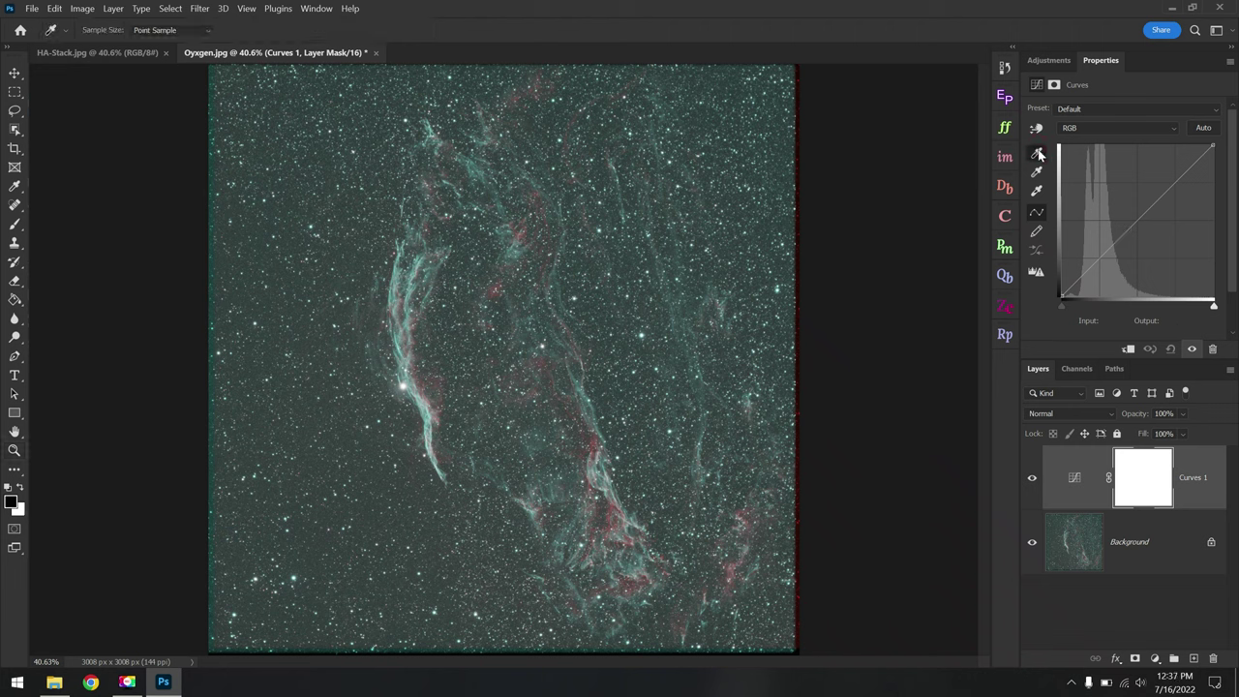
left_click(1070, 412)
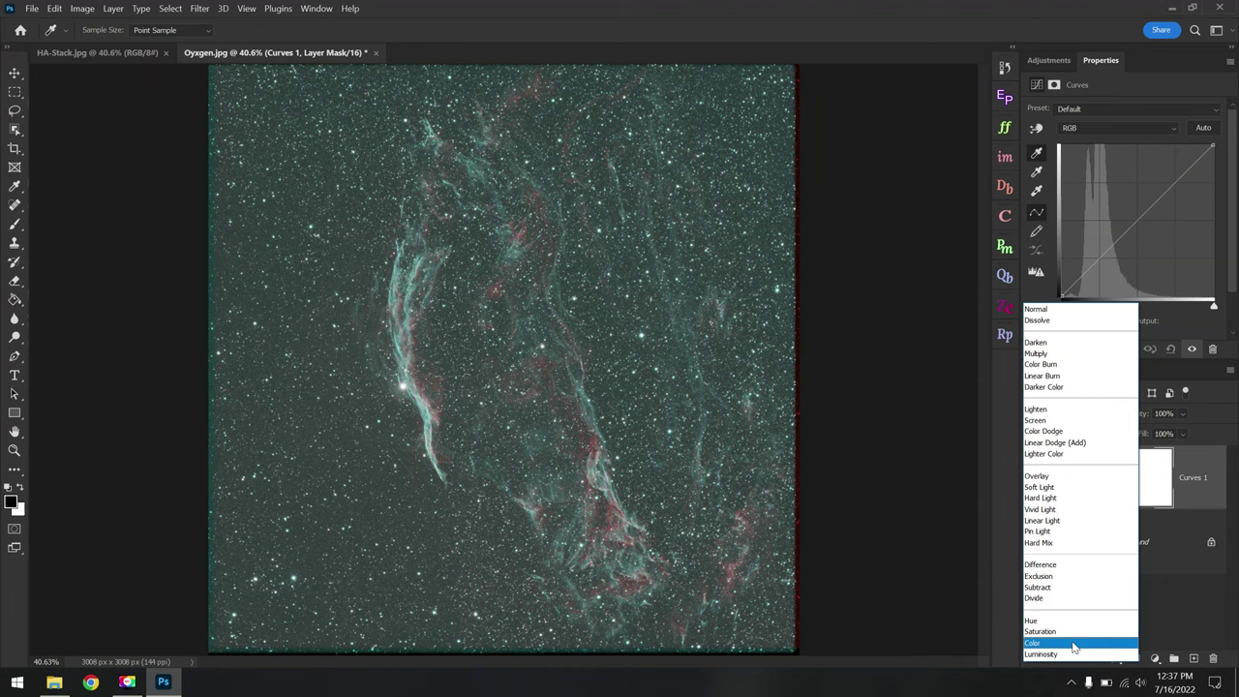
left_click(1072, 643)
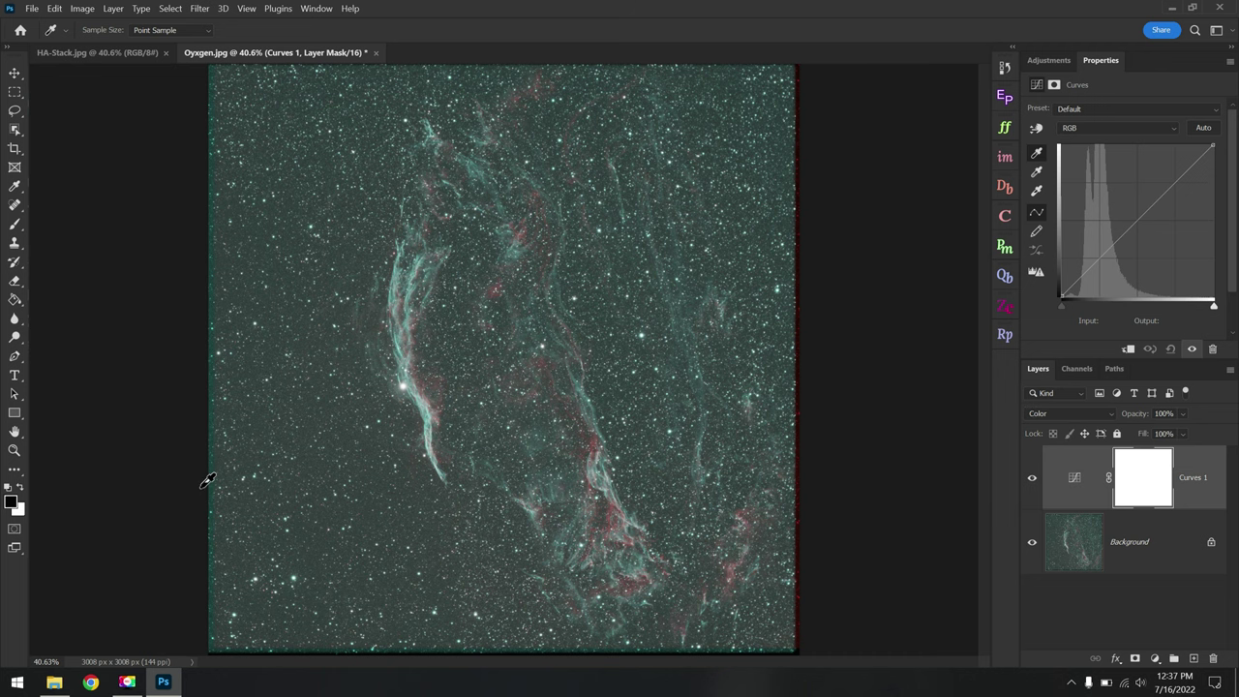
Sample the sky beside the nebula as neutral grey, resampling it and toggling the layer to compare.
left_click_drag(302, 476, 467, 443)
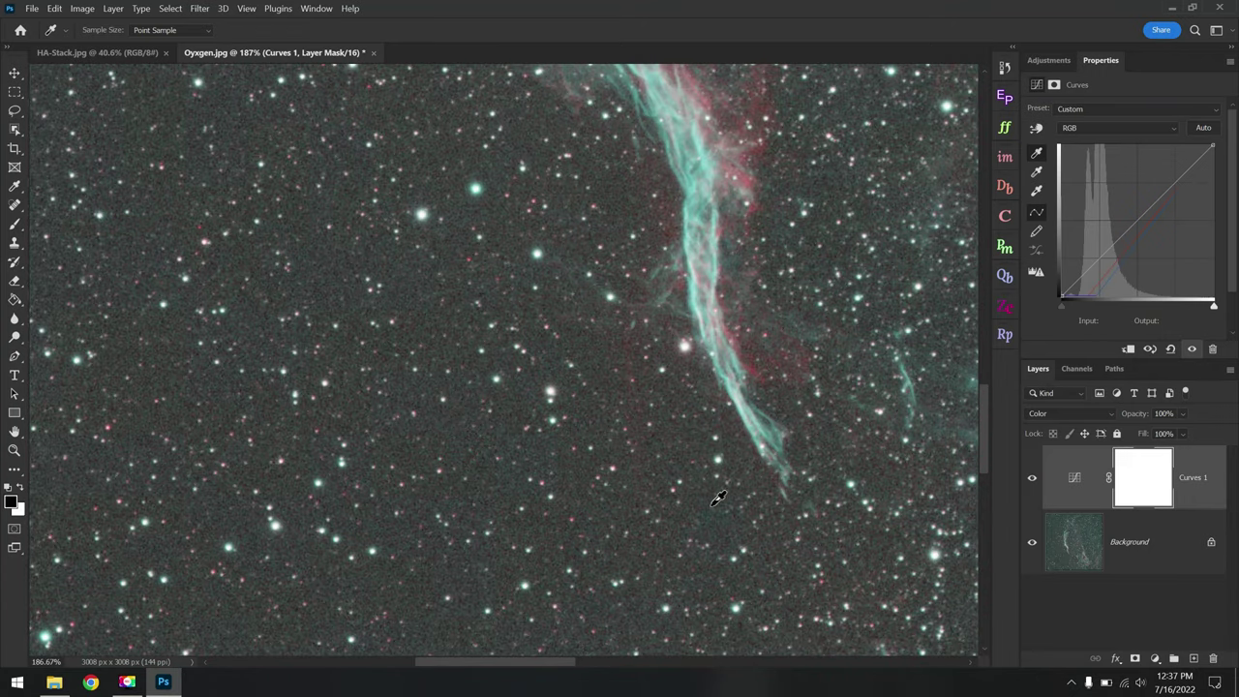
left_click(673, 478)
scroll(672, 478, "down", 3)
scroll(672, 478, "down", 5)
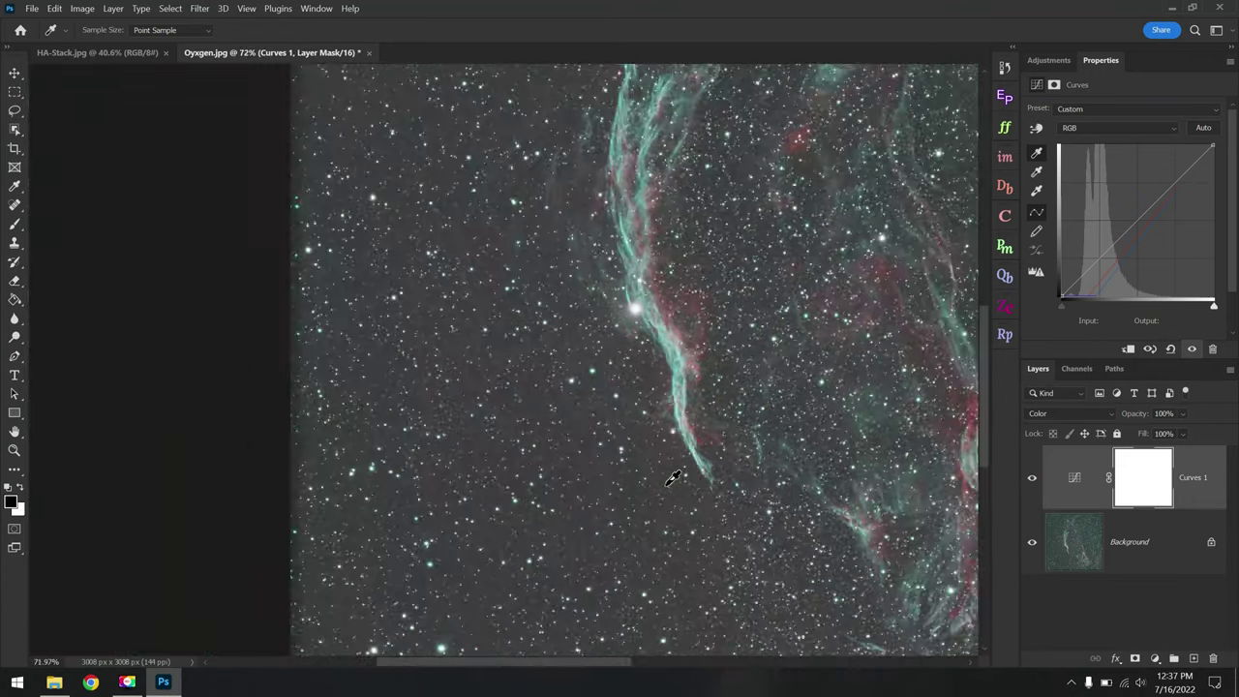
left_click(1031, 478)
left_click(1032, 478)
left_click(1031, 478)
left_click(1031, 478)
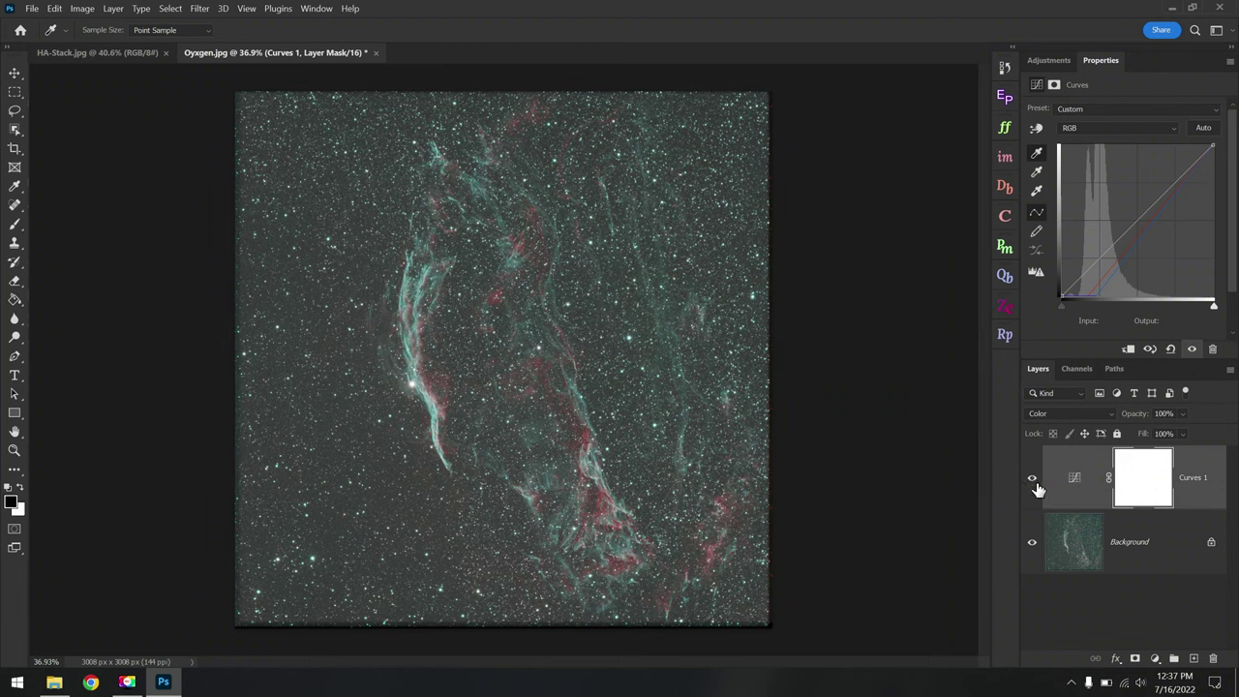
key("ctrl+0")
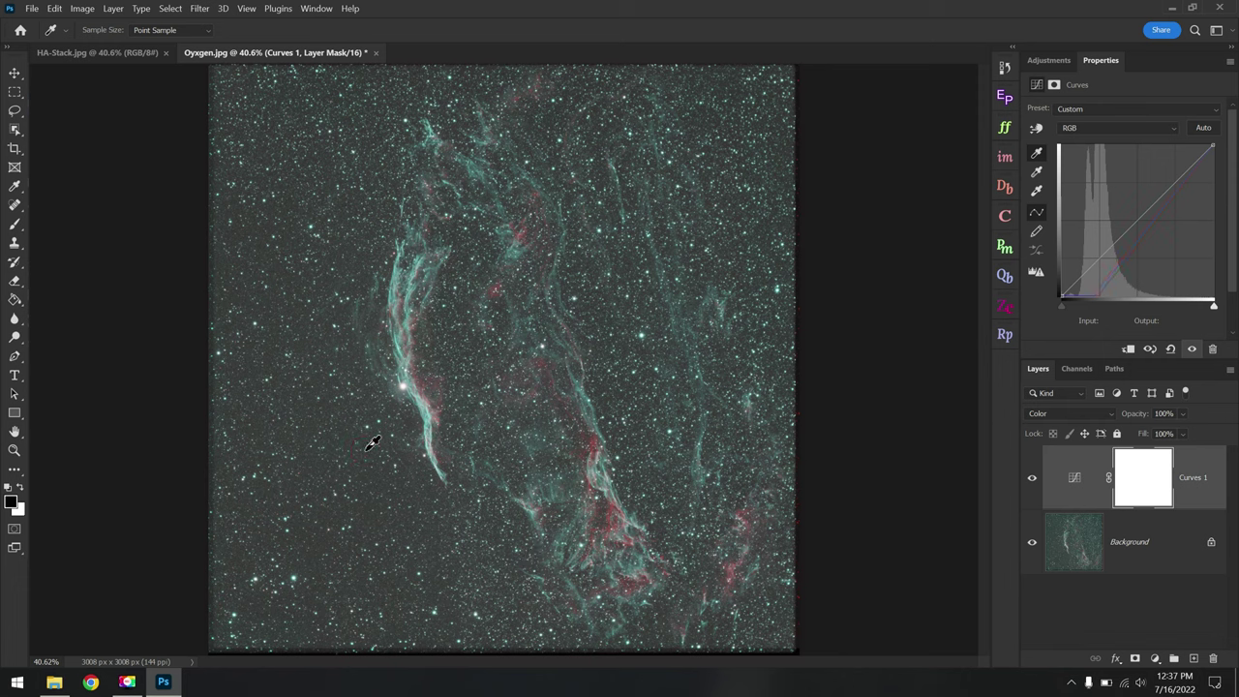
left_click(383, 476)
left_click(386, 475)
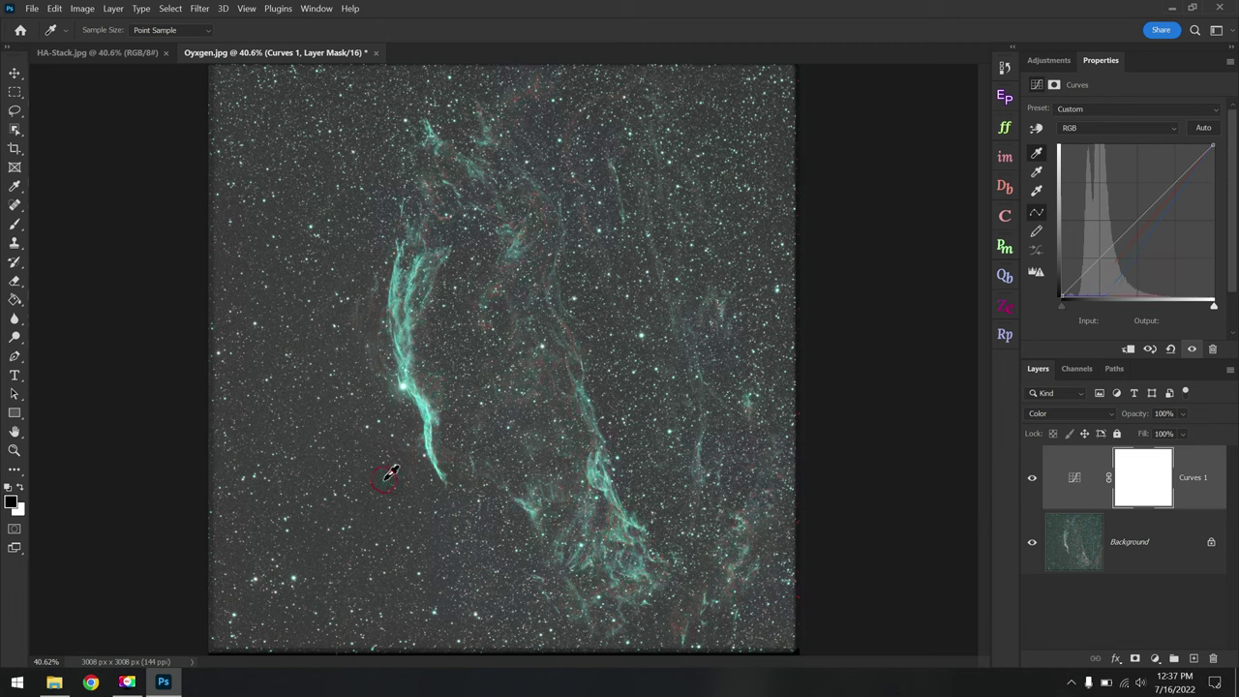
left_click(1033, 483)
left_click(1032, 483)
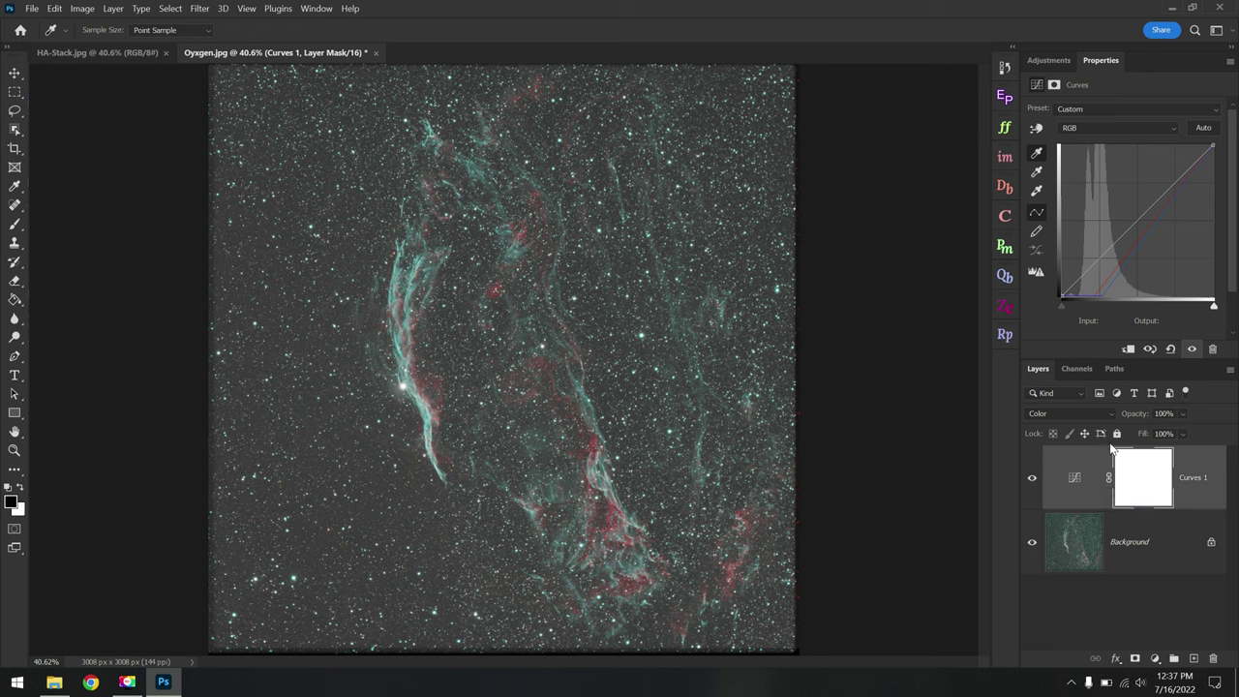
Add a second Curves layer that raises the nebula midtones and darkens the background sky.
left_click(1048, 60)
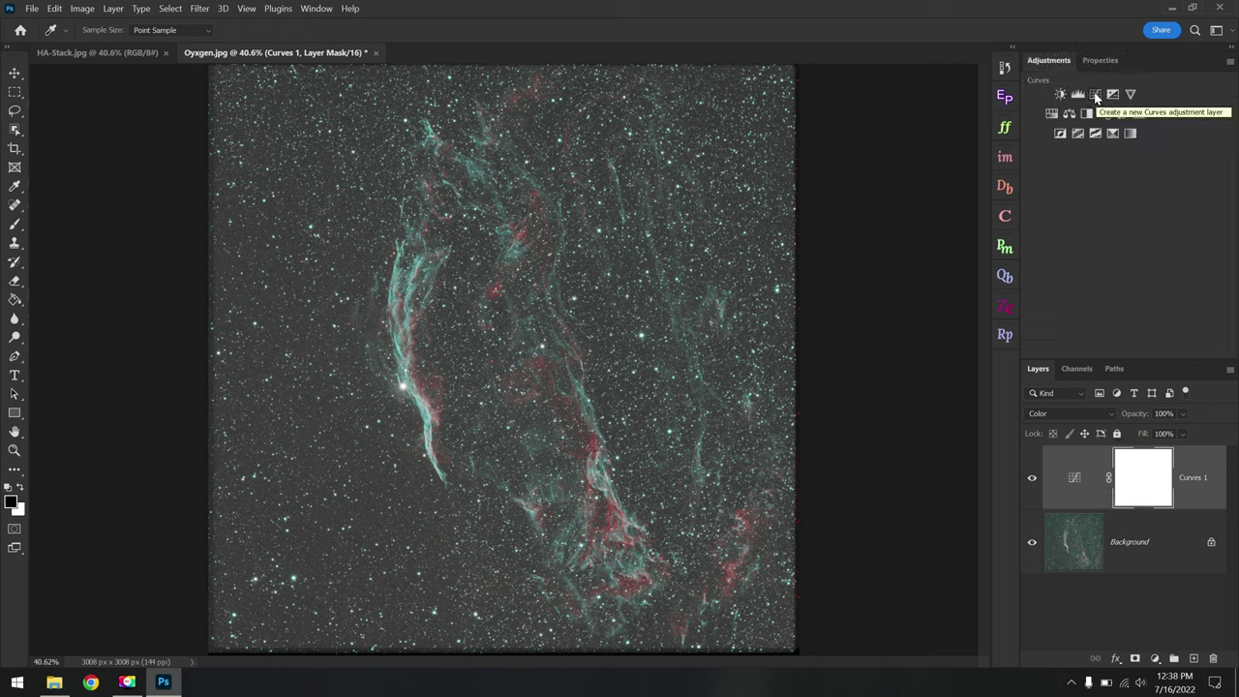
left_click(1095, 95)
key("z")
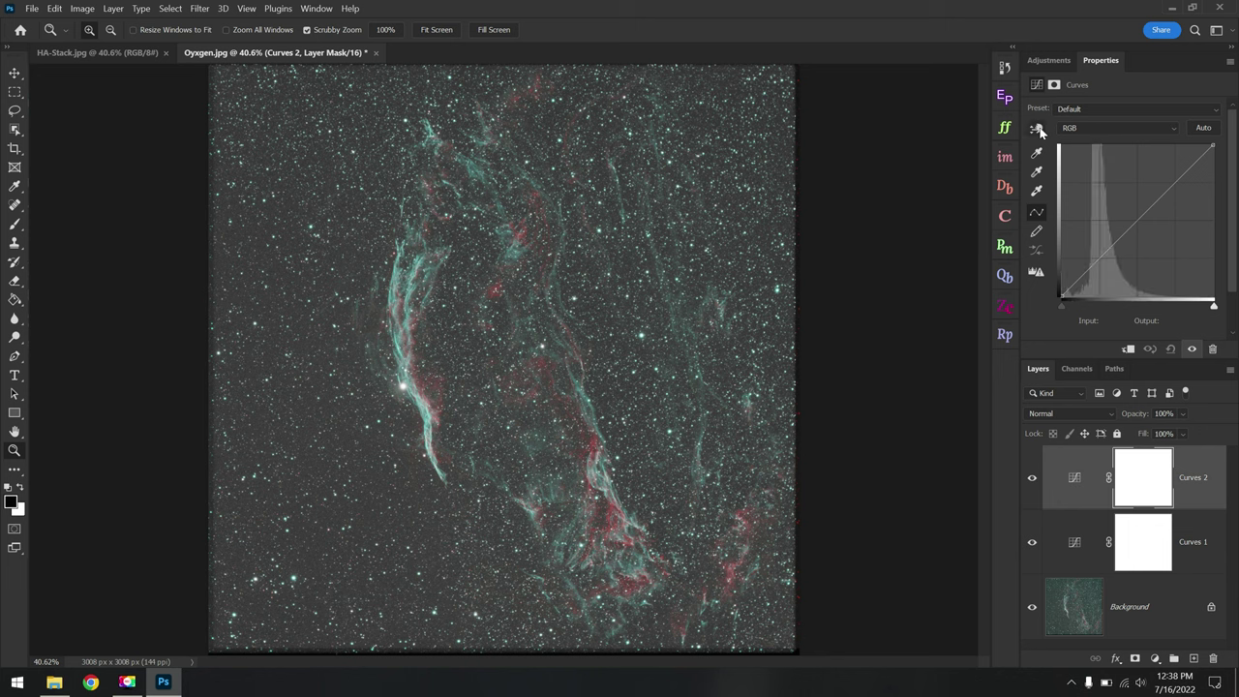
left_click(1037, 130)
scroll(392, 488, "up", 5)
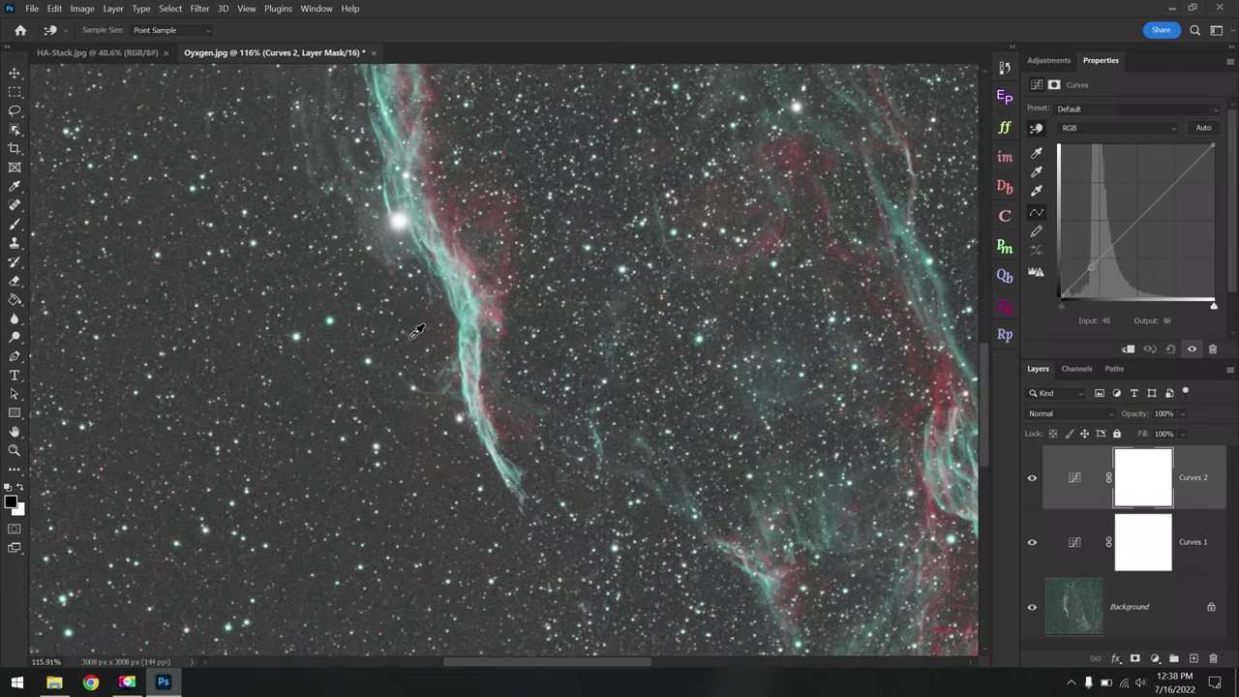
scroll(448, 307, "up", 4)
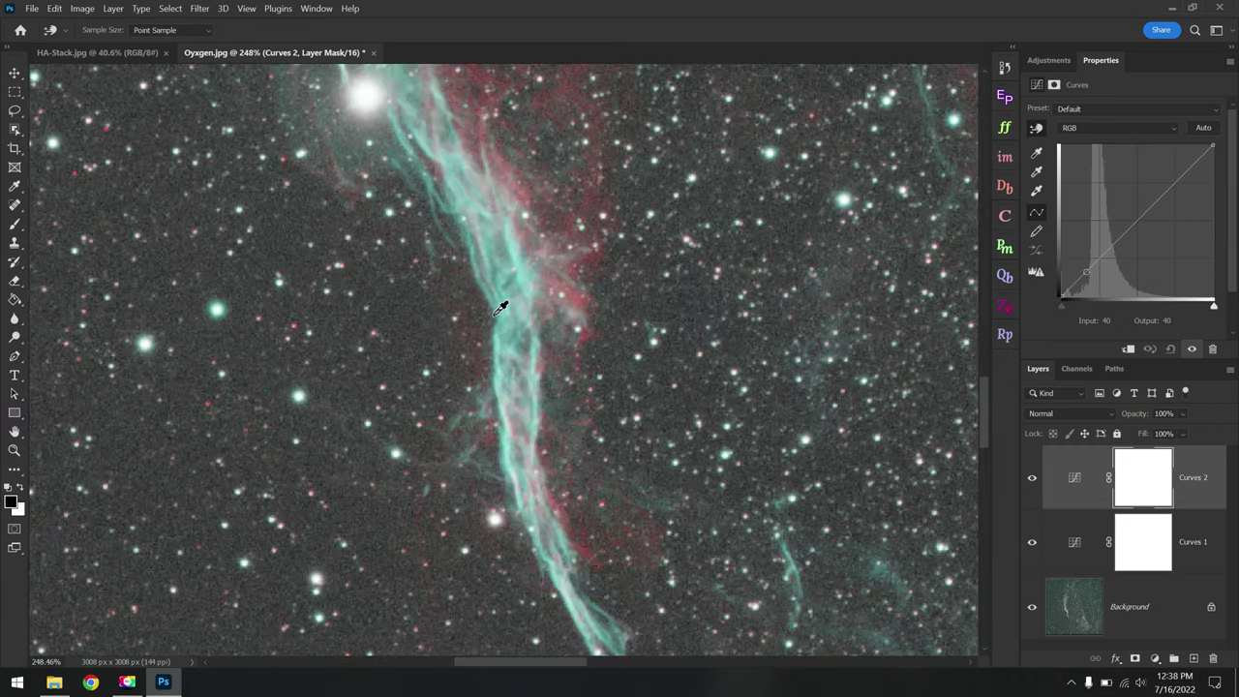
left_click_drag(506, 282, 504, 269)
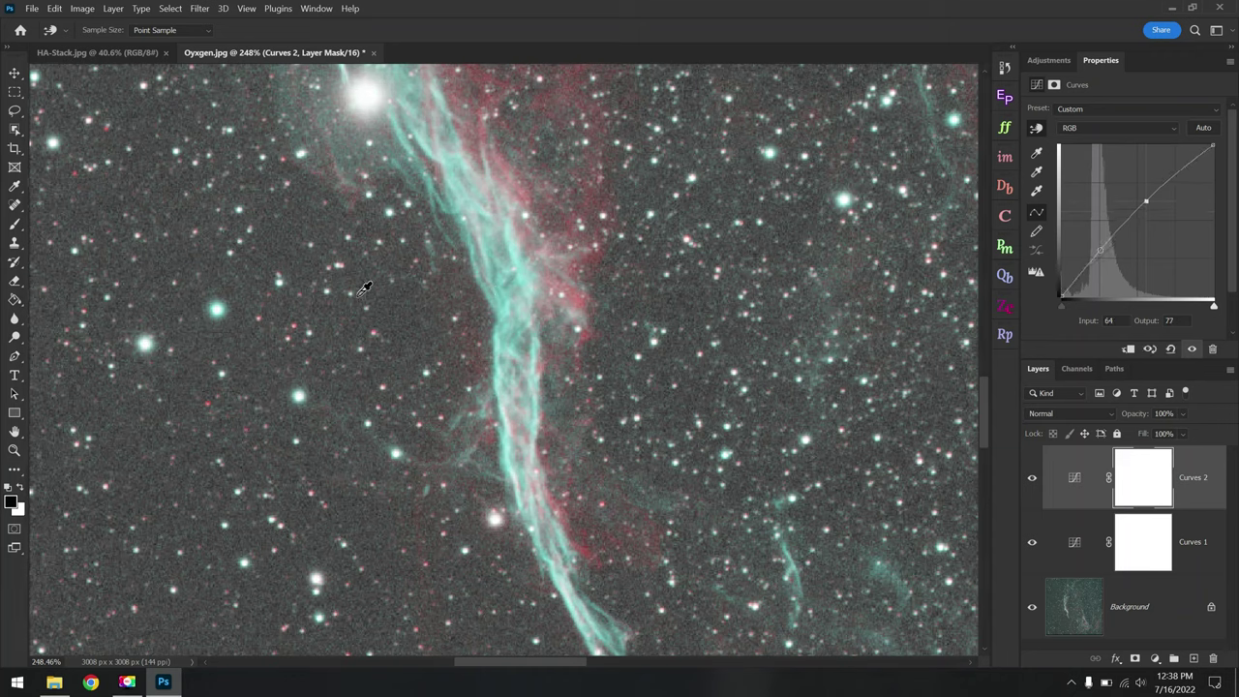
left_click_drag(215, 330, 212, 360)
Reduce the Curves 2 layer to 60% opacity, toggling it on and off to compare.
key("ctrl+0")
left_click(1032, 489)
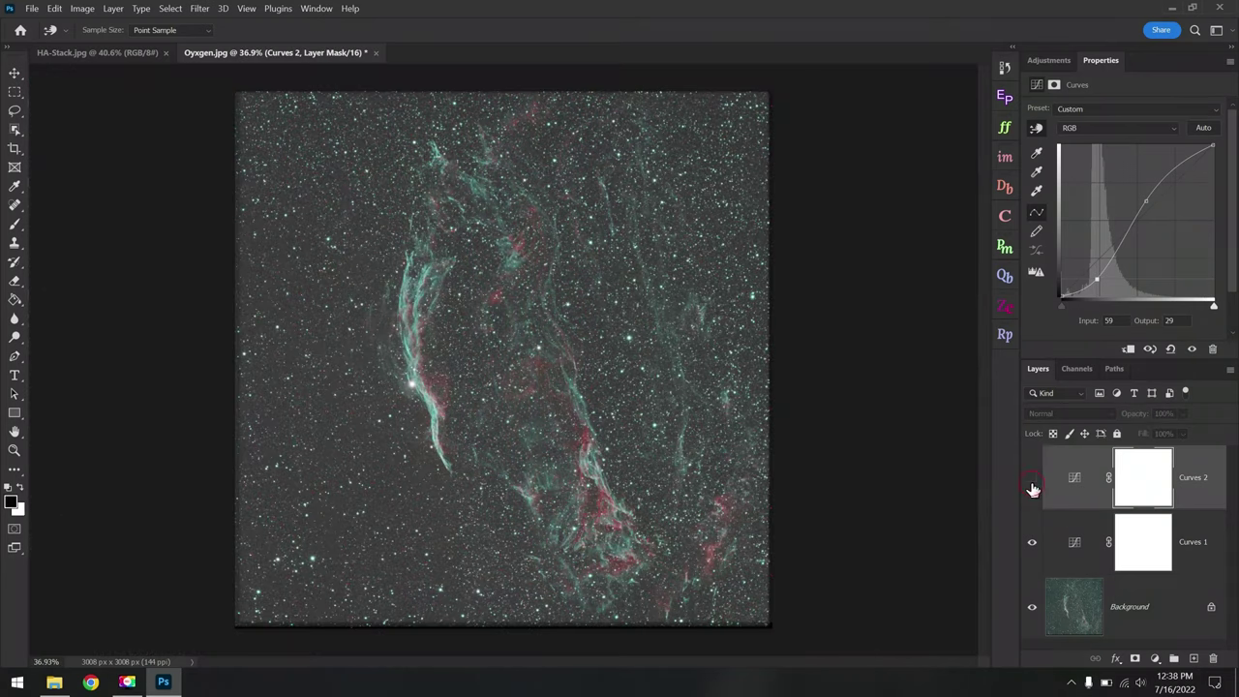
left_click(1032, 488)
left_click(1033, 489)
left_click(1033, 489)
scroll(647, 450, "up", 2)
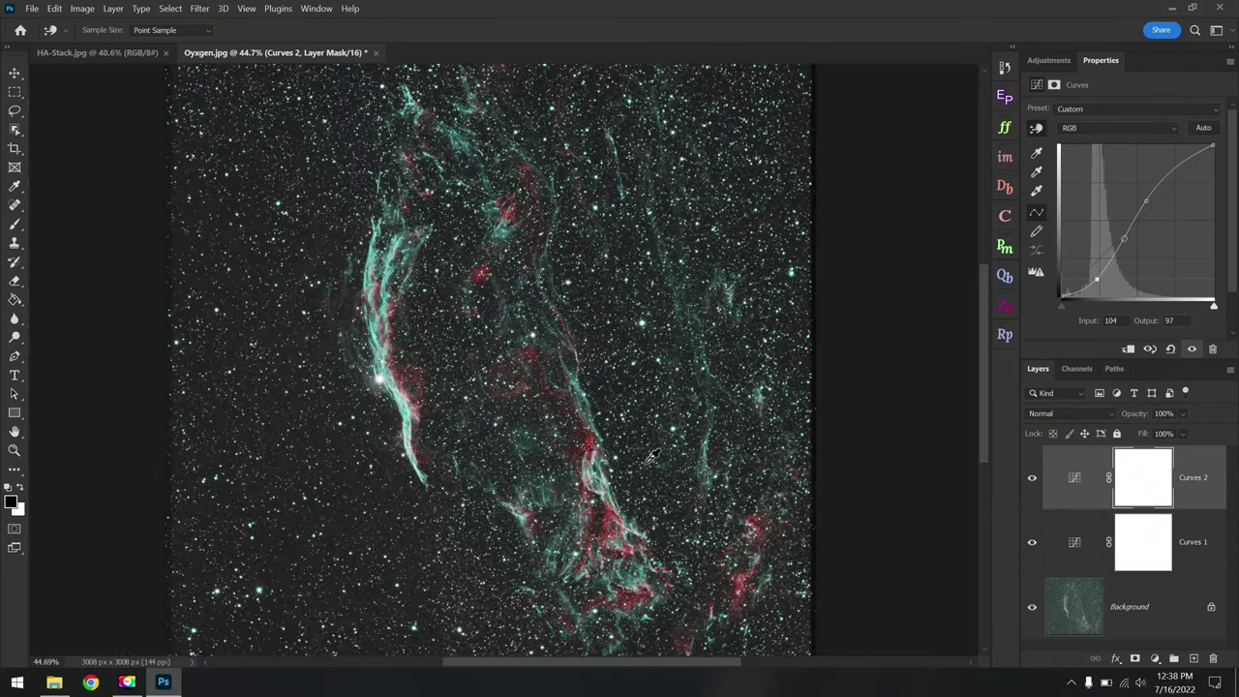
scroll(638, 440, "down", 1)
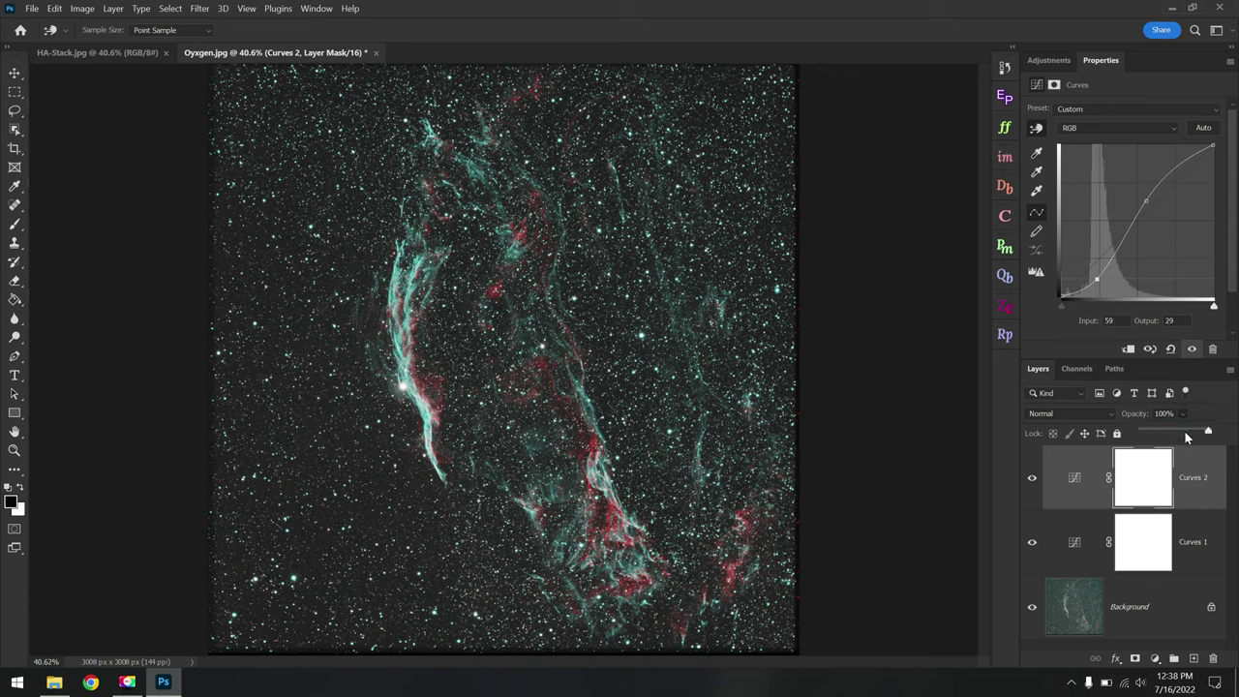
mouse_move(1181, 413)
left_mouse_down()
mouse_move(1201, 436)
mouse_move(1181, 435)
left_mouse_up()
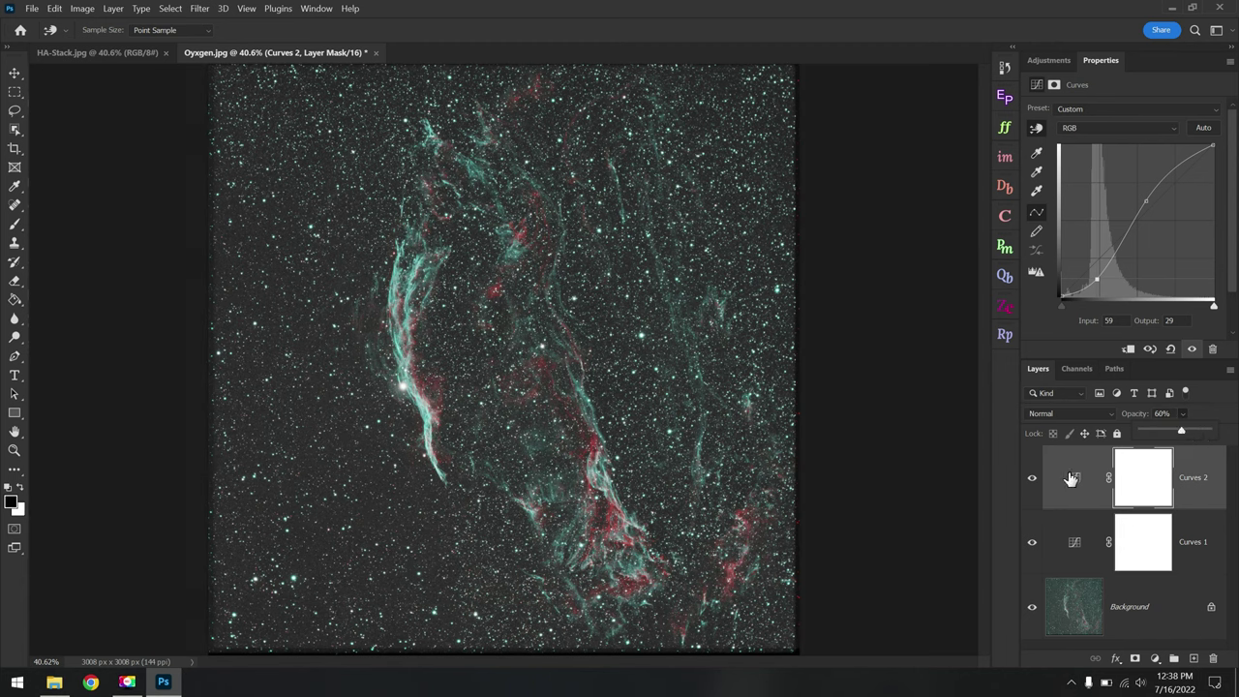
left_click(1031, 477)
left_click(1032, 477)
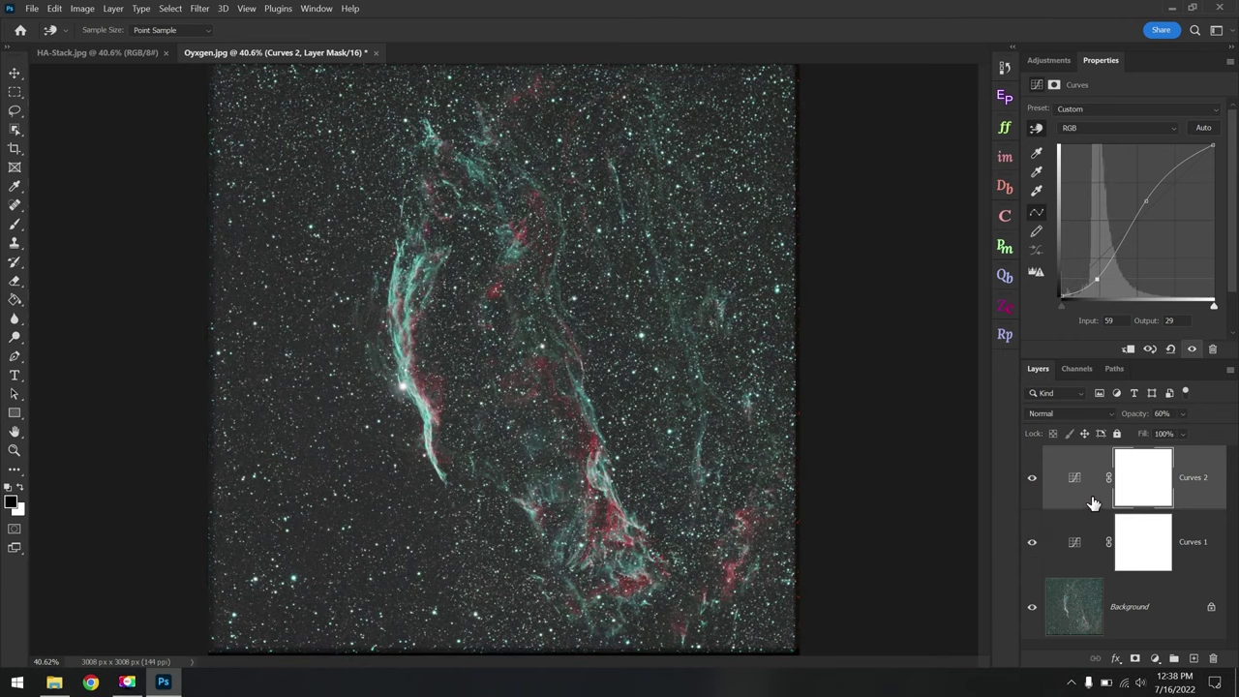
left_click(1049, 61)
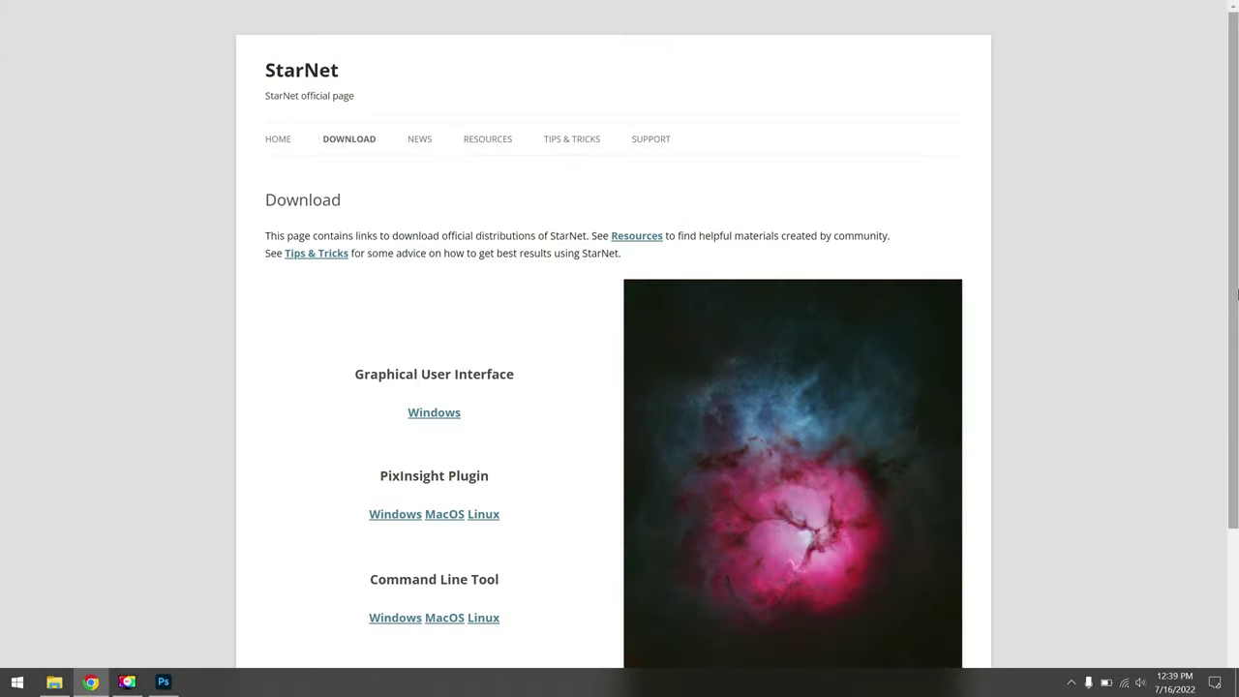
Scroll through the StarNet download page listing Windows, MacOS and Linux builds.
scroll(504, 390, "down", 2)
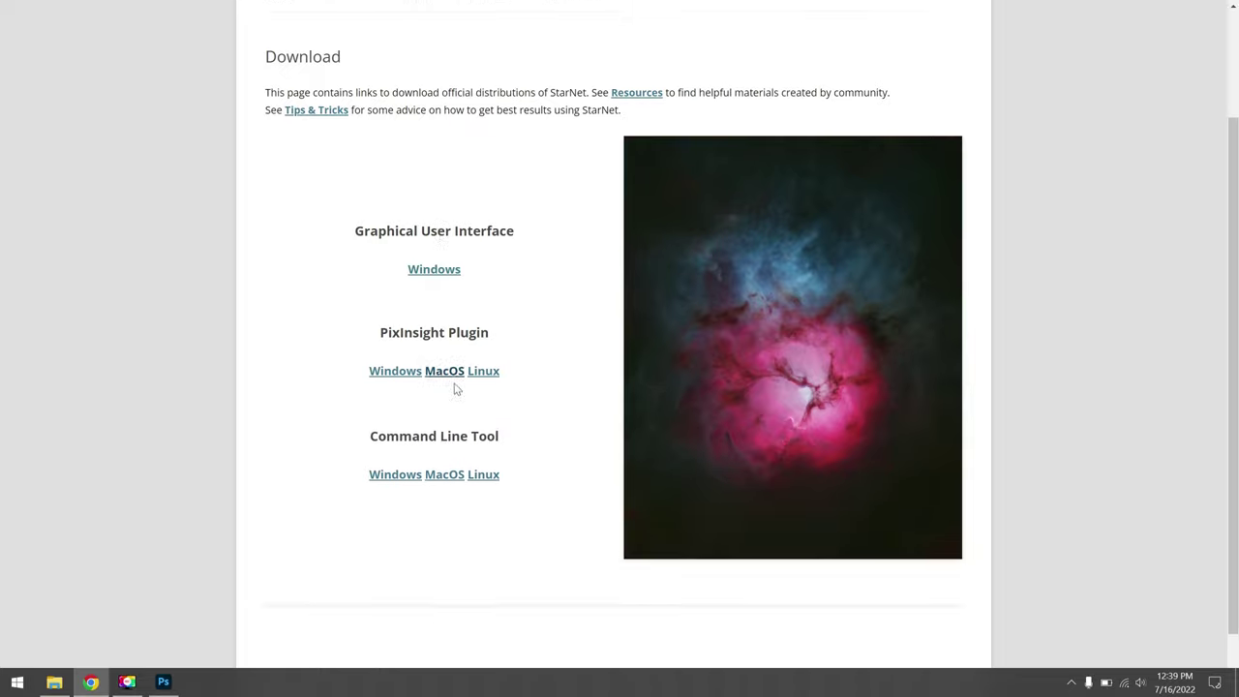
scroll(545, 407, "up", 1)
scroll(544, 414, "up", 1)
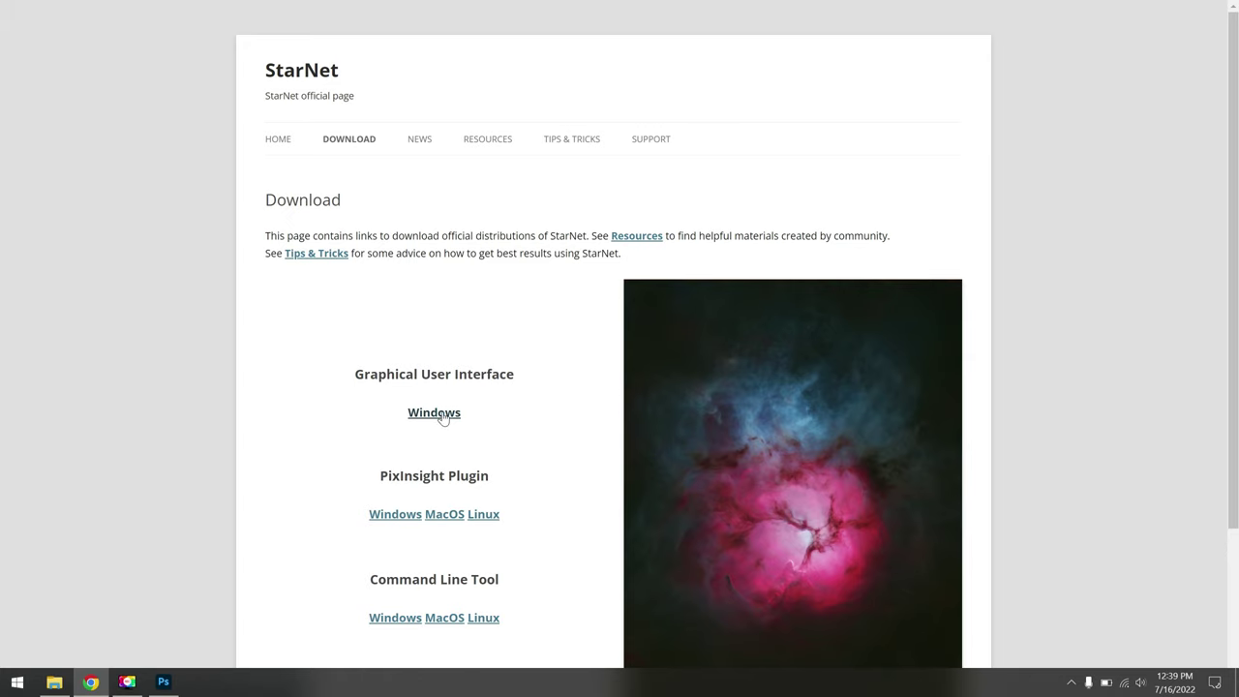
scroll(448, 481, "down", 1)
scroll(452, 552, "down", 1)
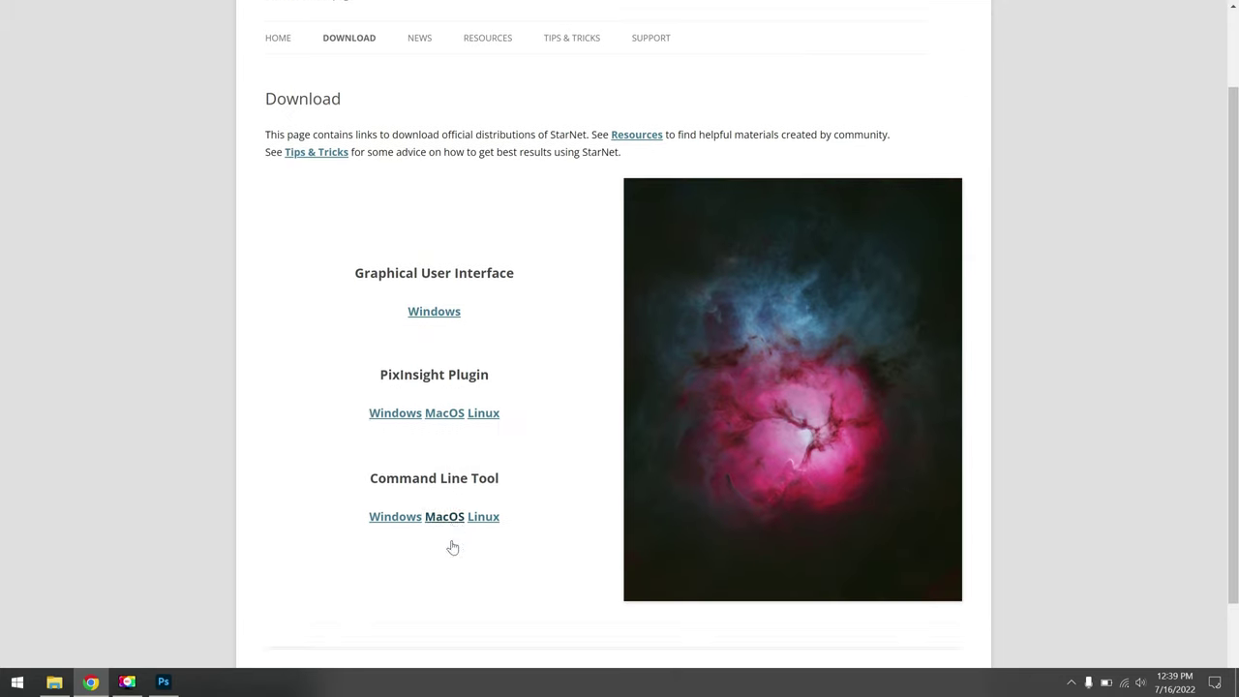
scroll(453, 540, "up", 2)
Read the StarNet News page reporting the PixInsight plugin bug fixed.
left_click(417, 139)
scroll(416, 339, "down", 2)
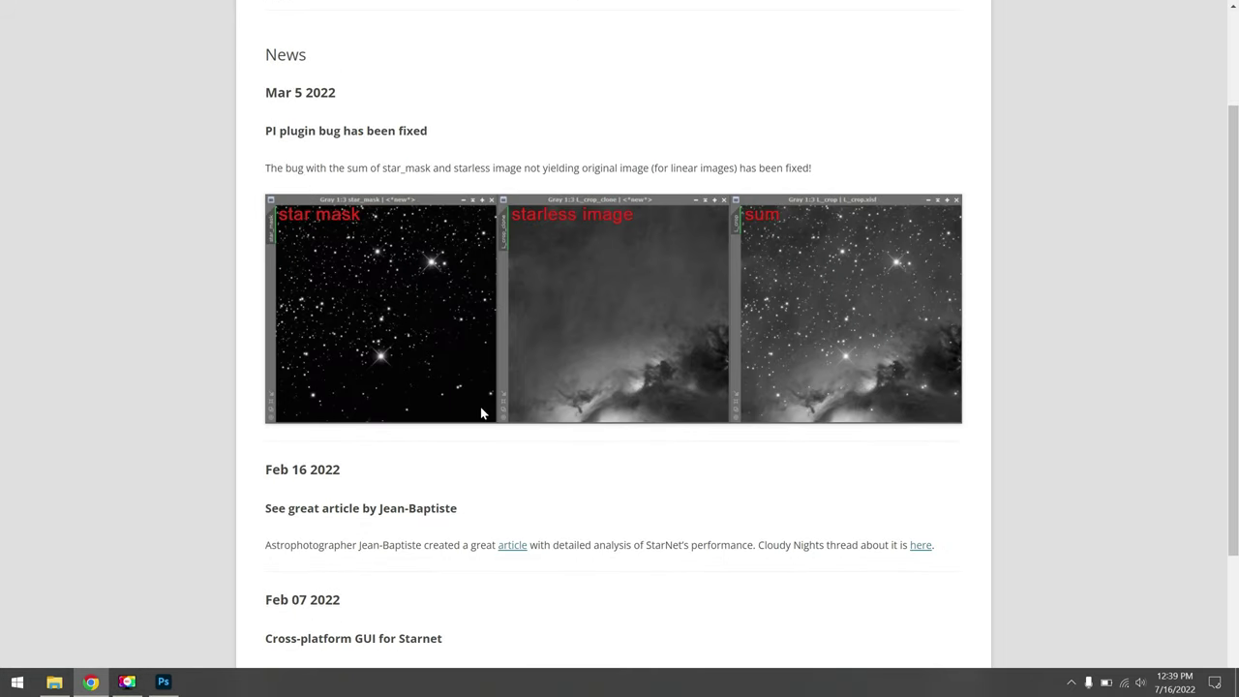
scroll(503, 291, "up", 2)
scroll(455, 329, "down", 5)
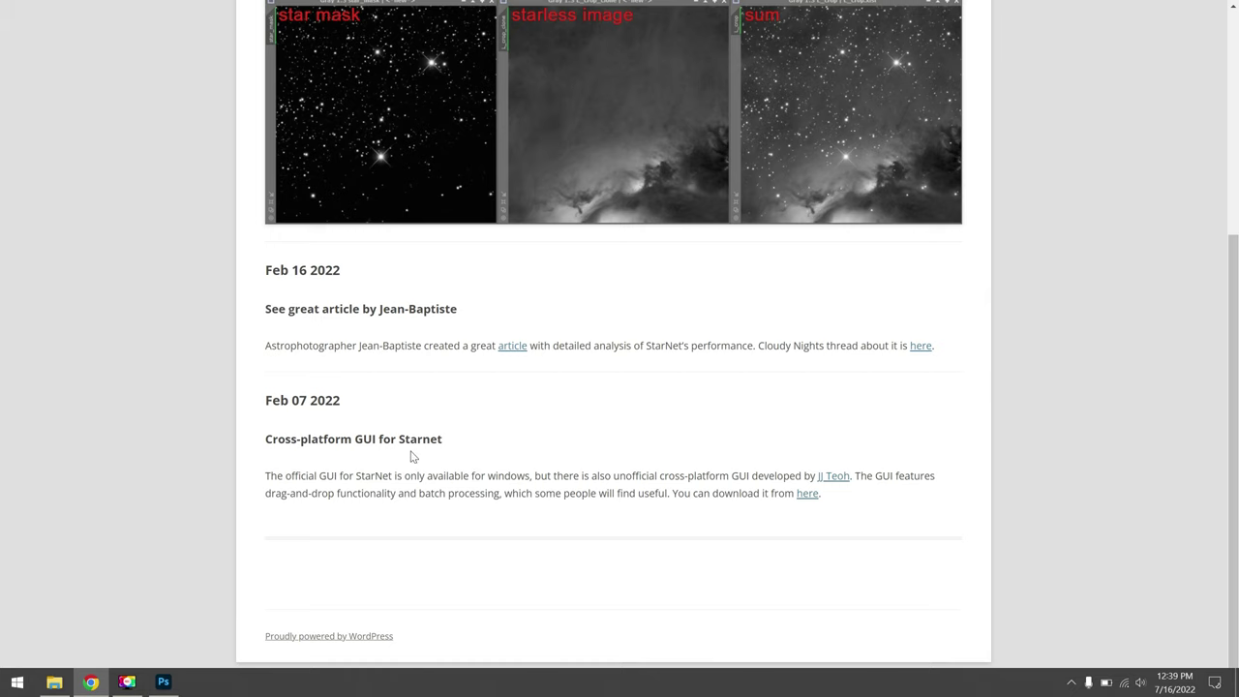
scroll(514, 462, "up", 5)
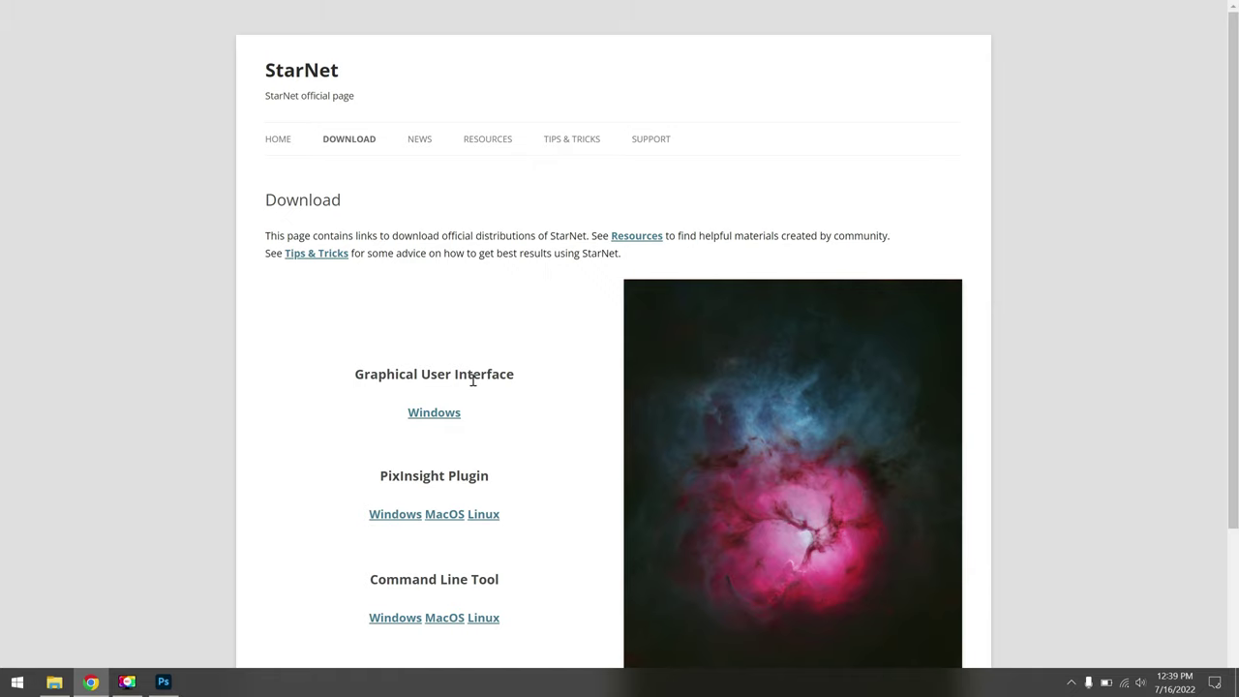
Search for 'starnet' and run starnetGUI.exe from the StarNetv2GUI_Win folder.
key("super")
type("starnet")
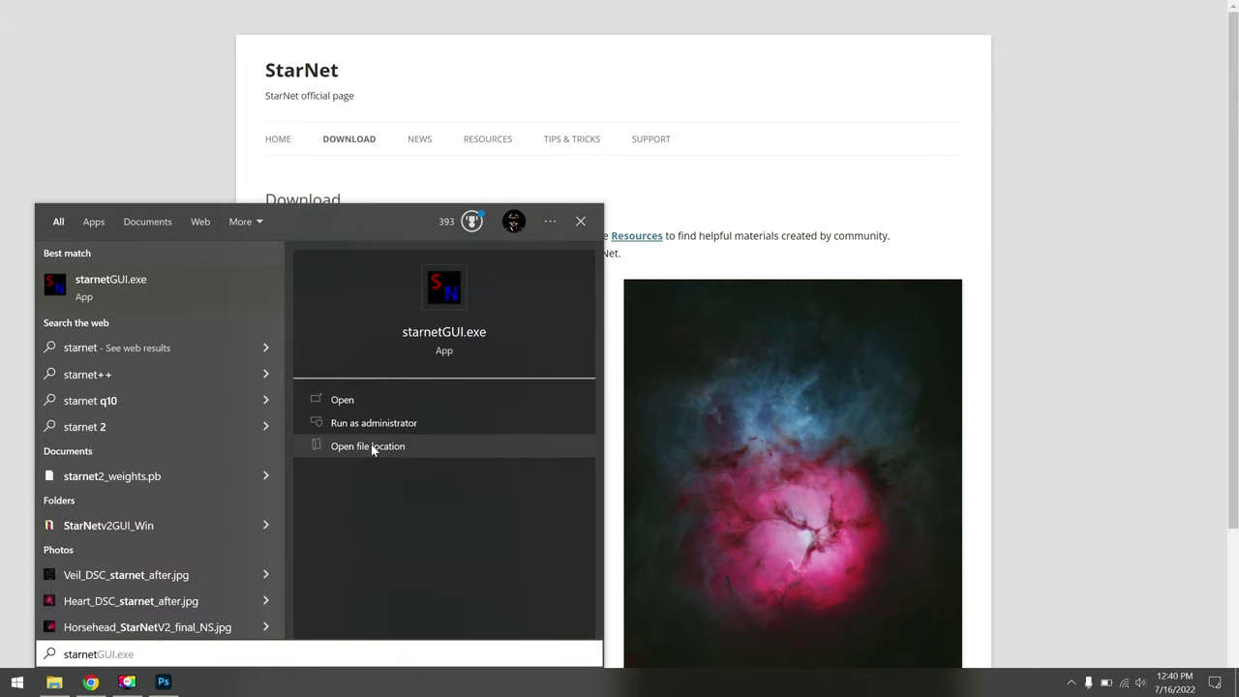
left_click(436, 453)
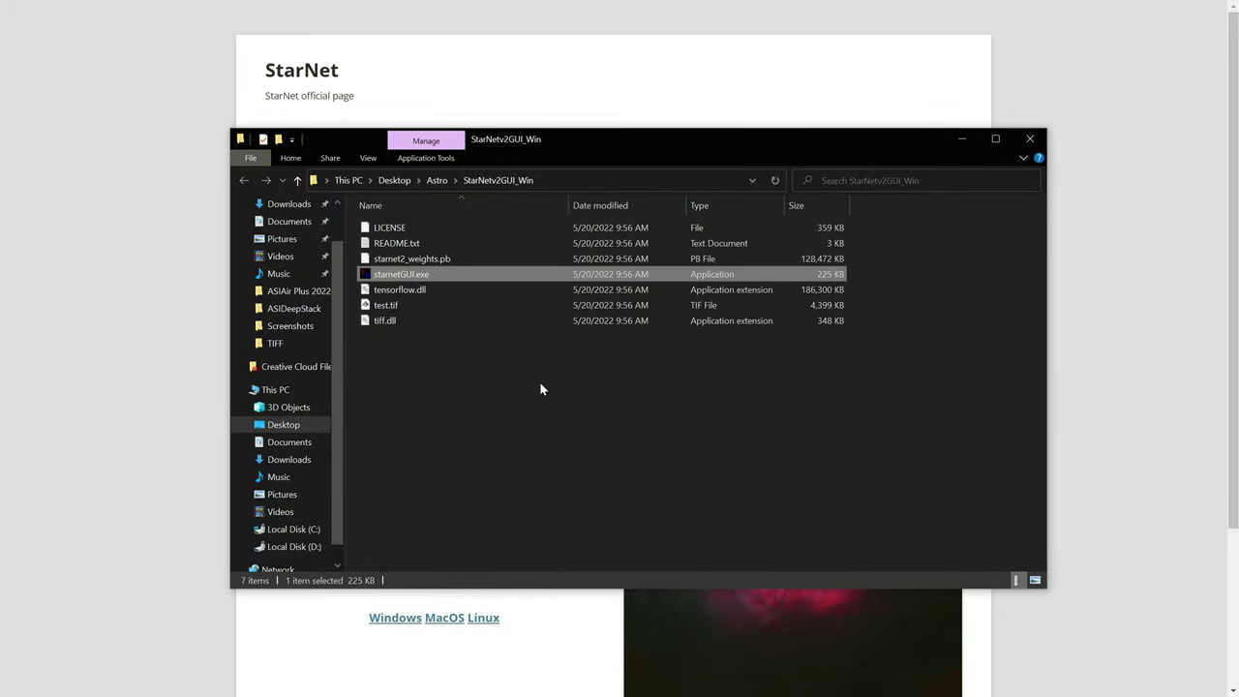
double_click(416, 277)
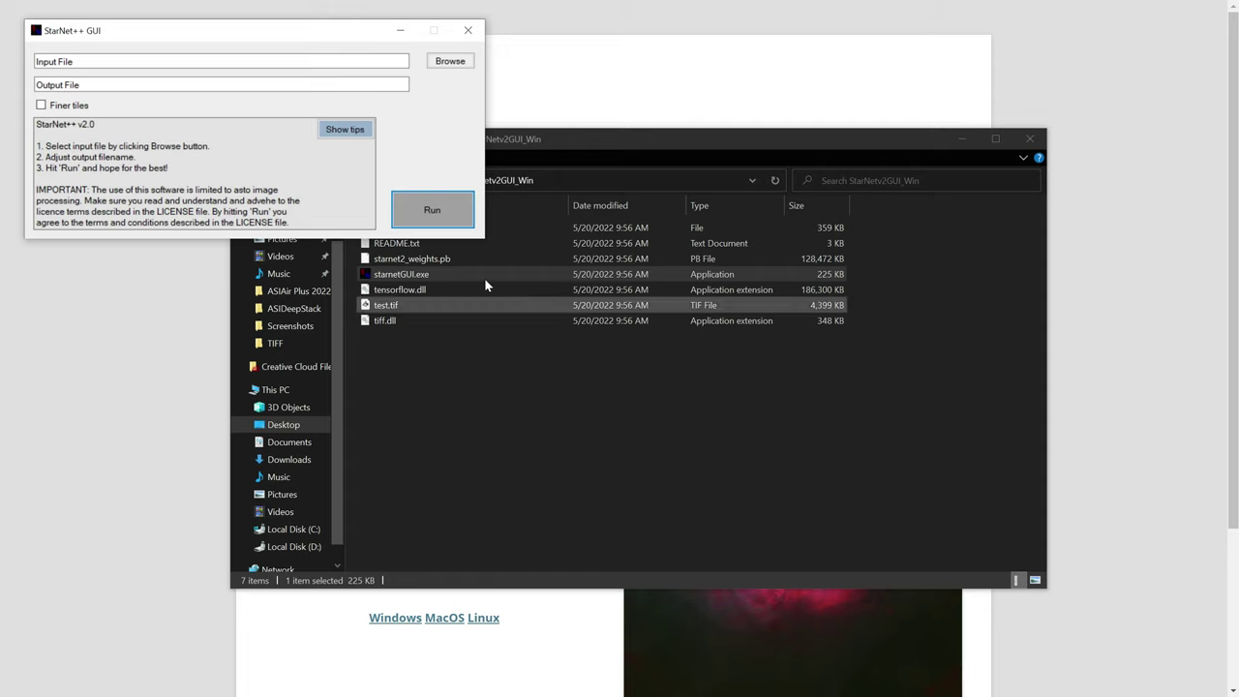
left_click(176, 37)
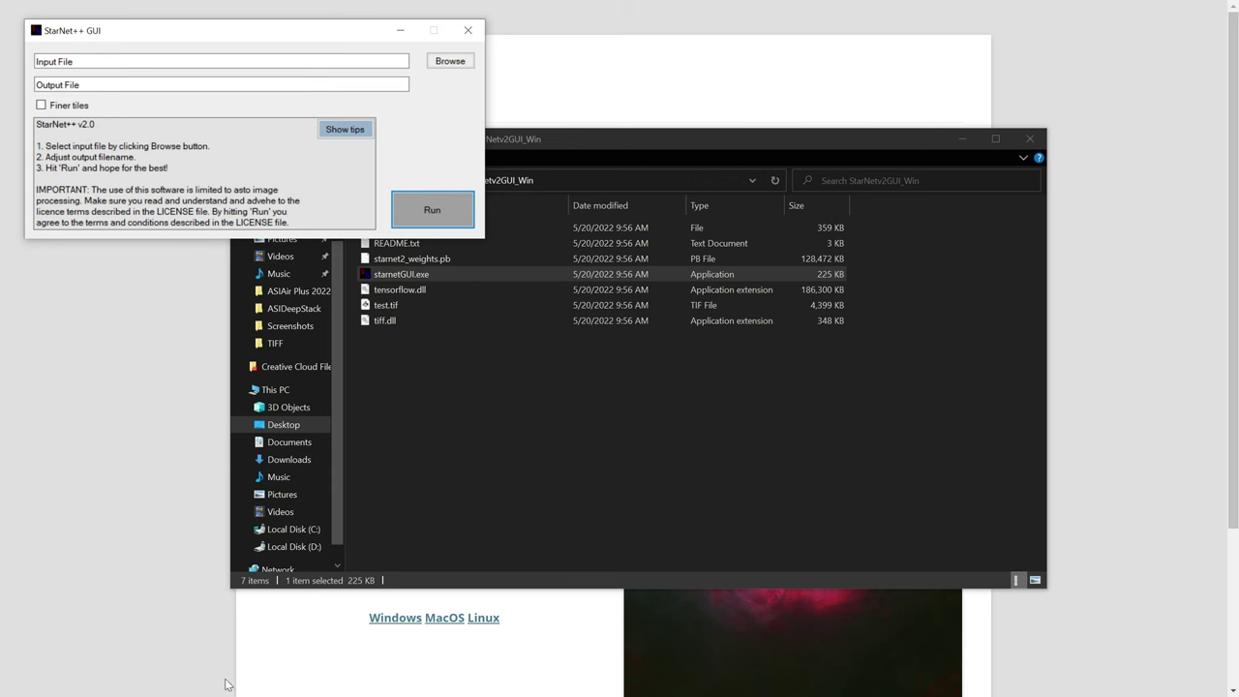
key("super")
Stamp all visible layers of the Veil nebula image into a new Layer 1 with Ctrl+Alt+Shift+E.
left_click(422, 537)
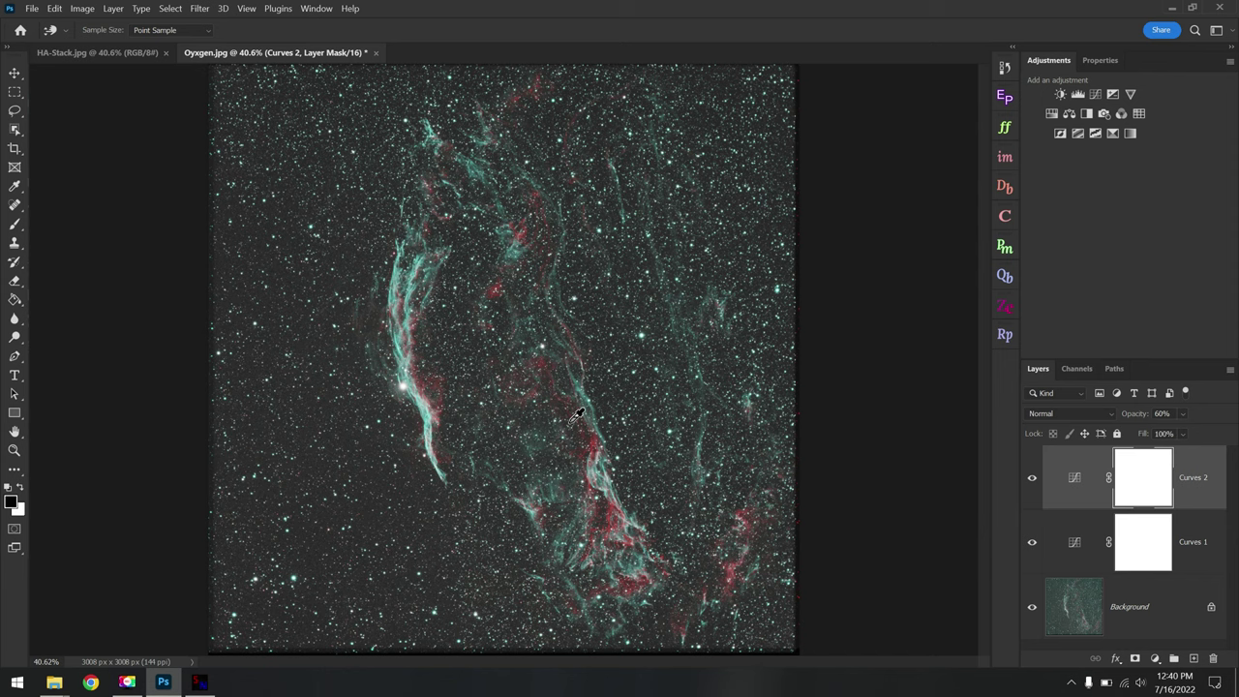
key("ctrl+alt+shift+e")
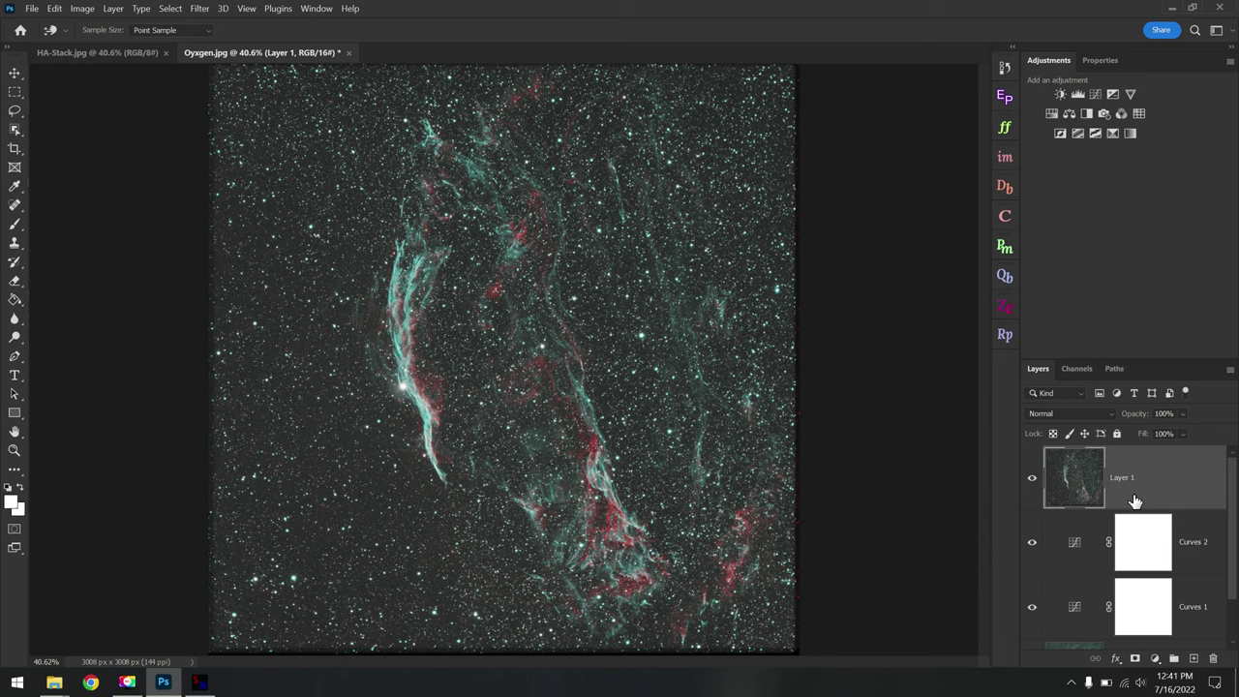
left_click(31, 9)
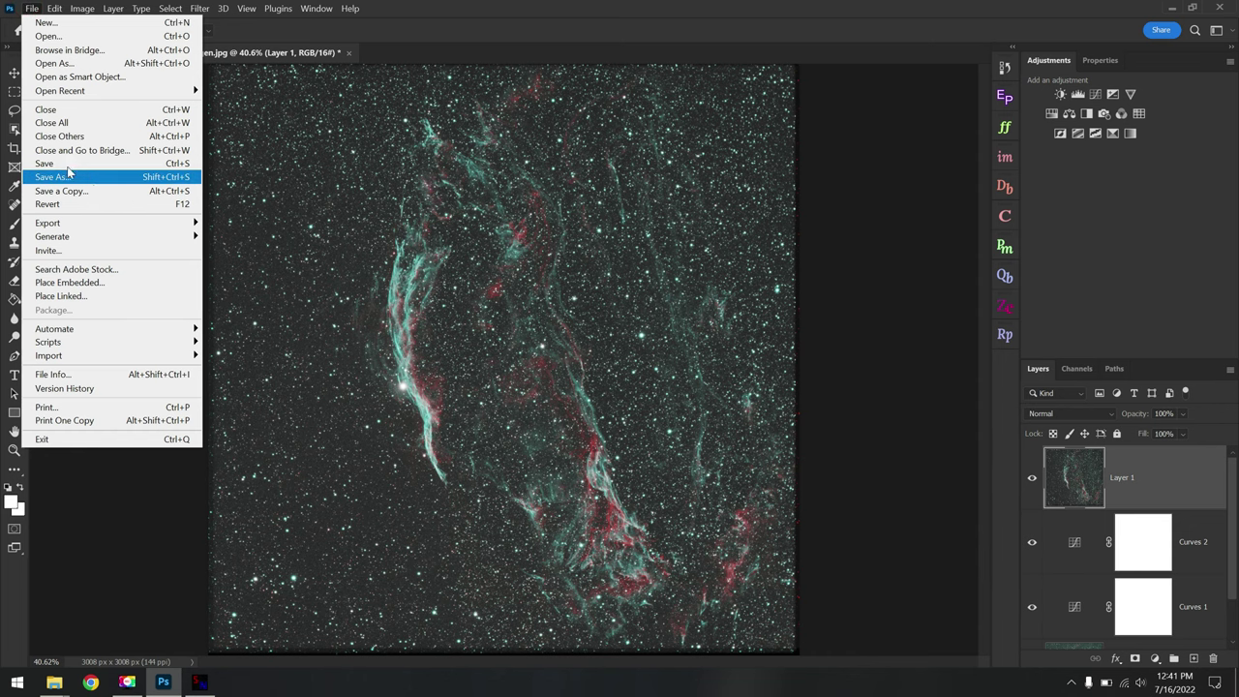
Start a Save As named VeilStarNet, then cancel at the TIFF Options.
left_click(97, 178)
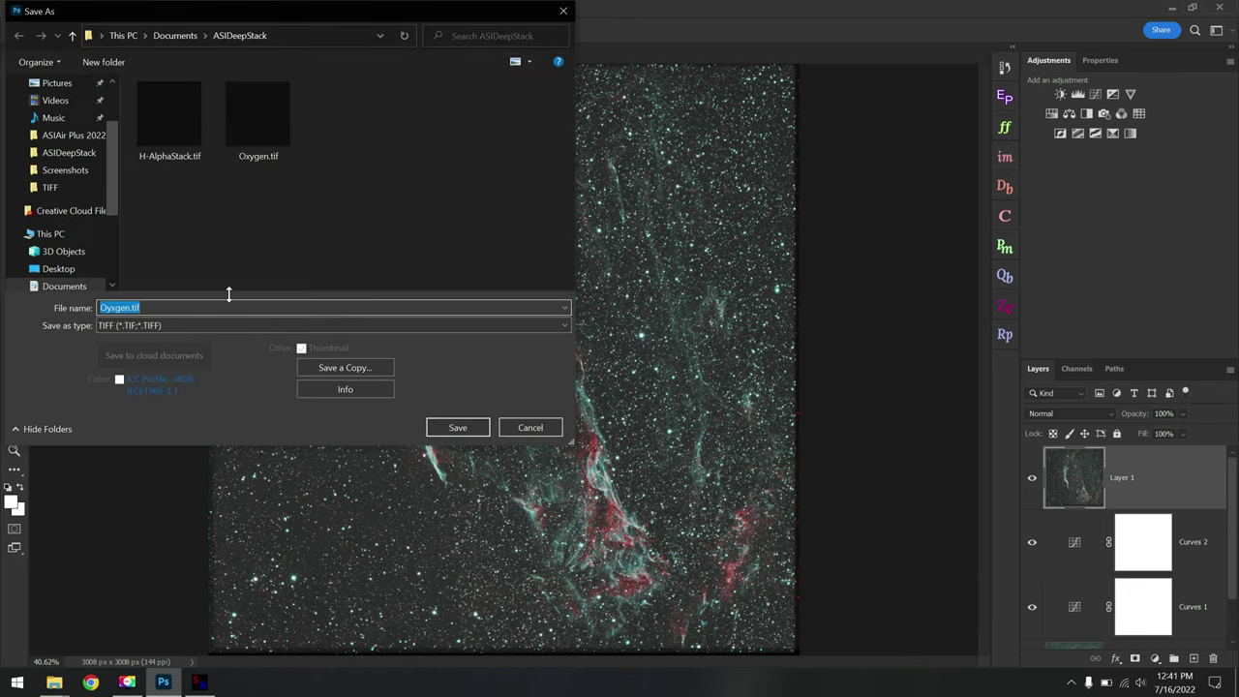
type("VeilStarNet")
left_click(458, 431)
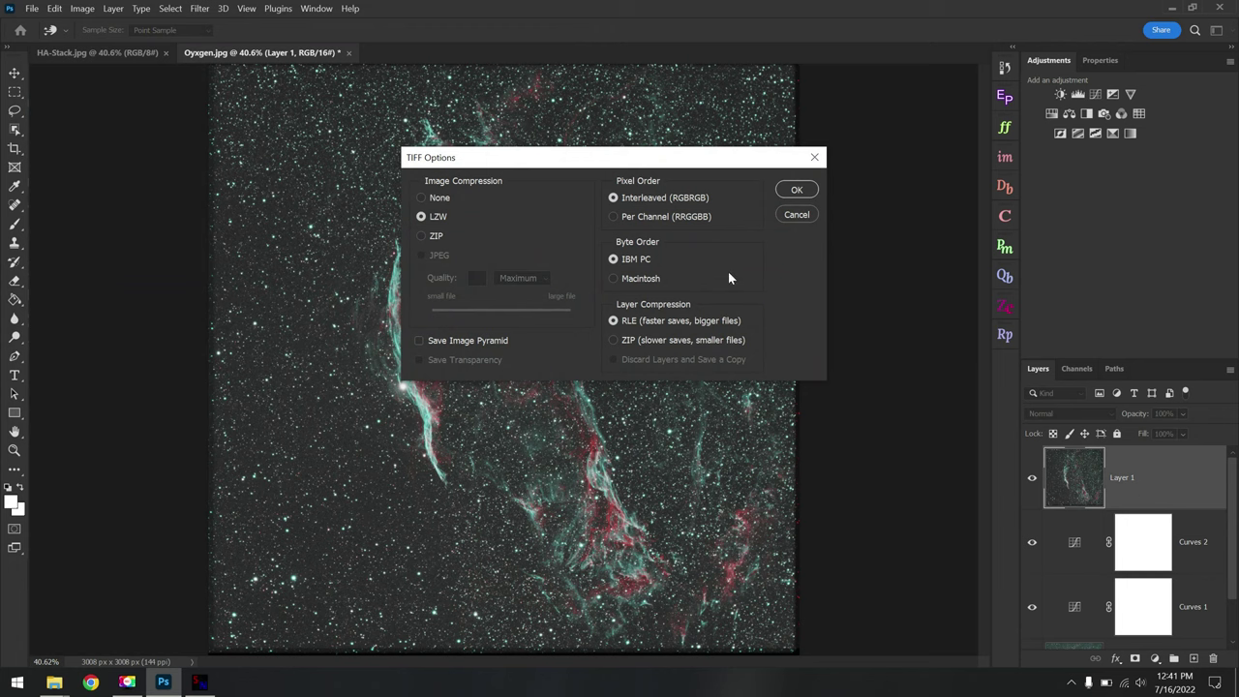
left_click(792, 215)
Save as StarNet.tif with the ICC profile embedded, accepting the TIFF compression options.
left_click(32, 9)
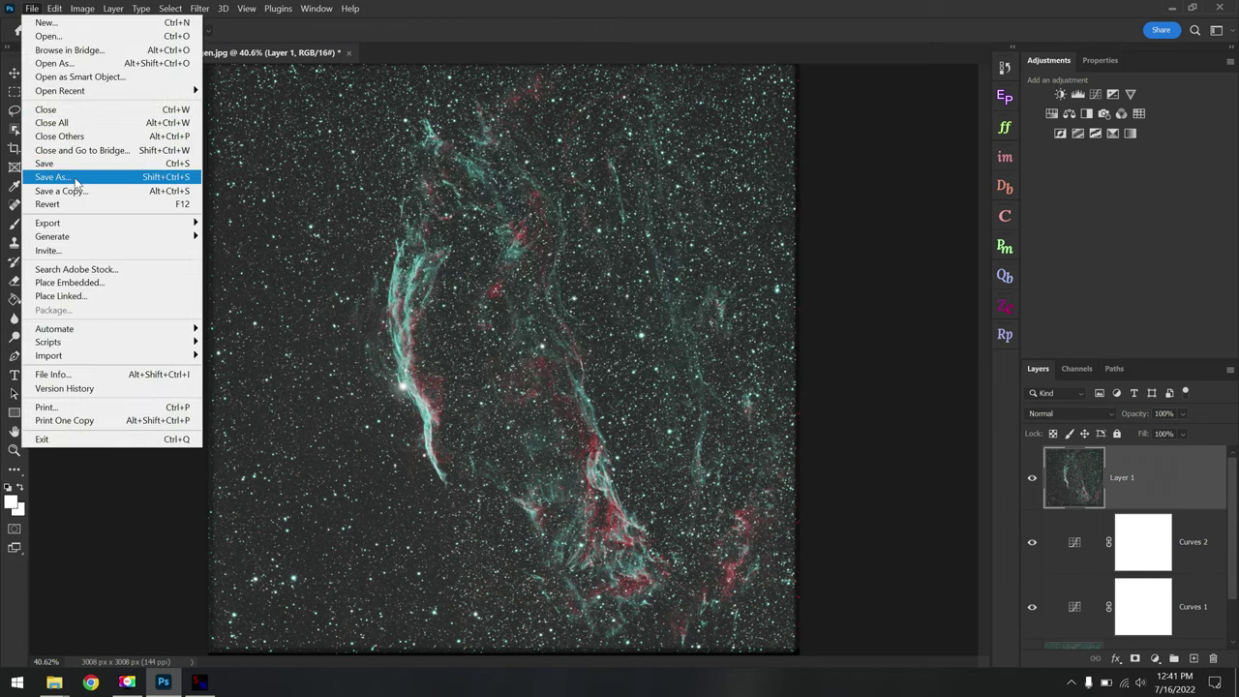
left_click(58, 165)
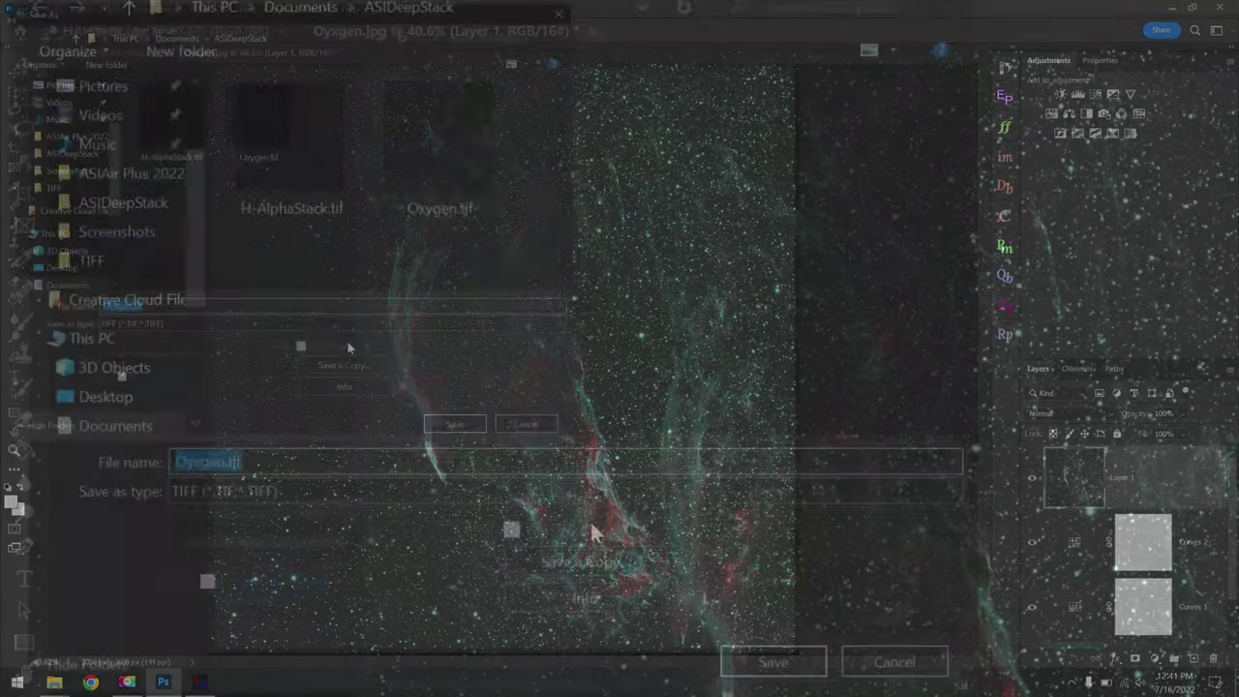
left_click(202, 586)
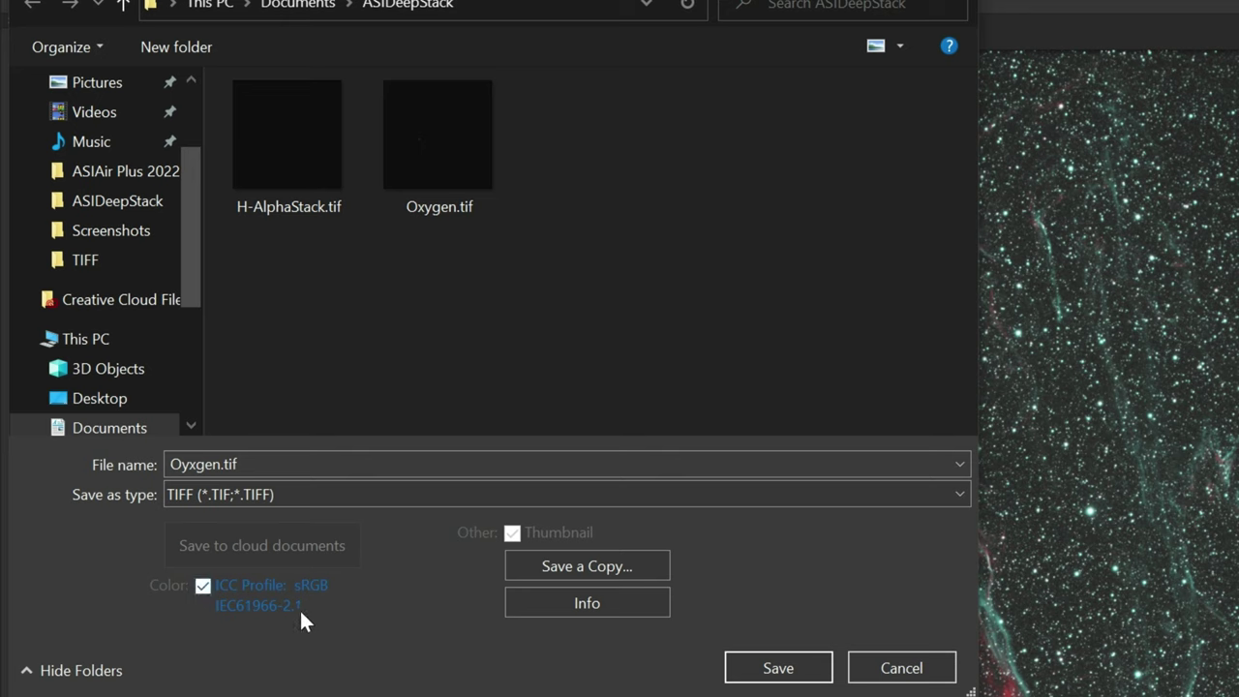
double_click(265, 459)
type("StarNet")
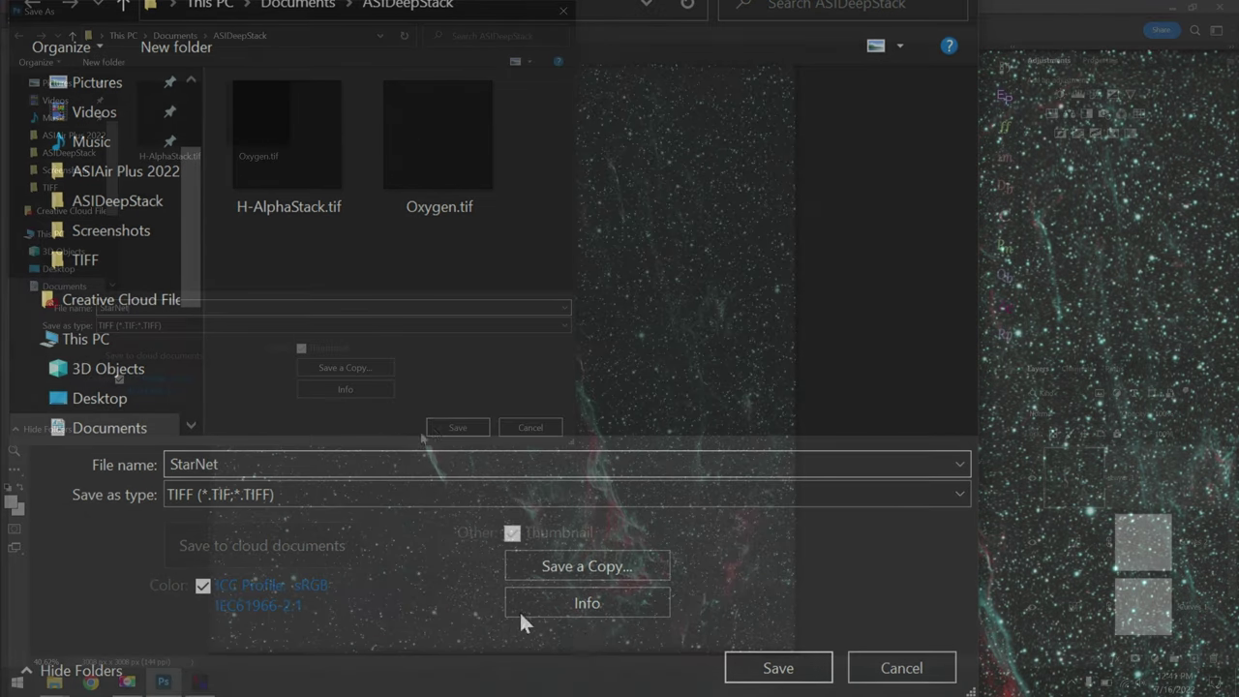
left_click(457, 427)
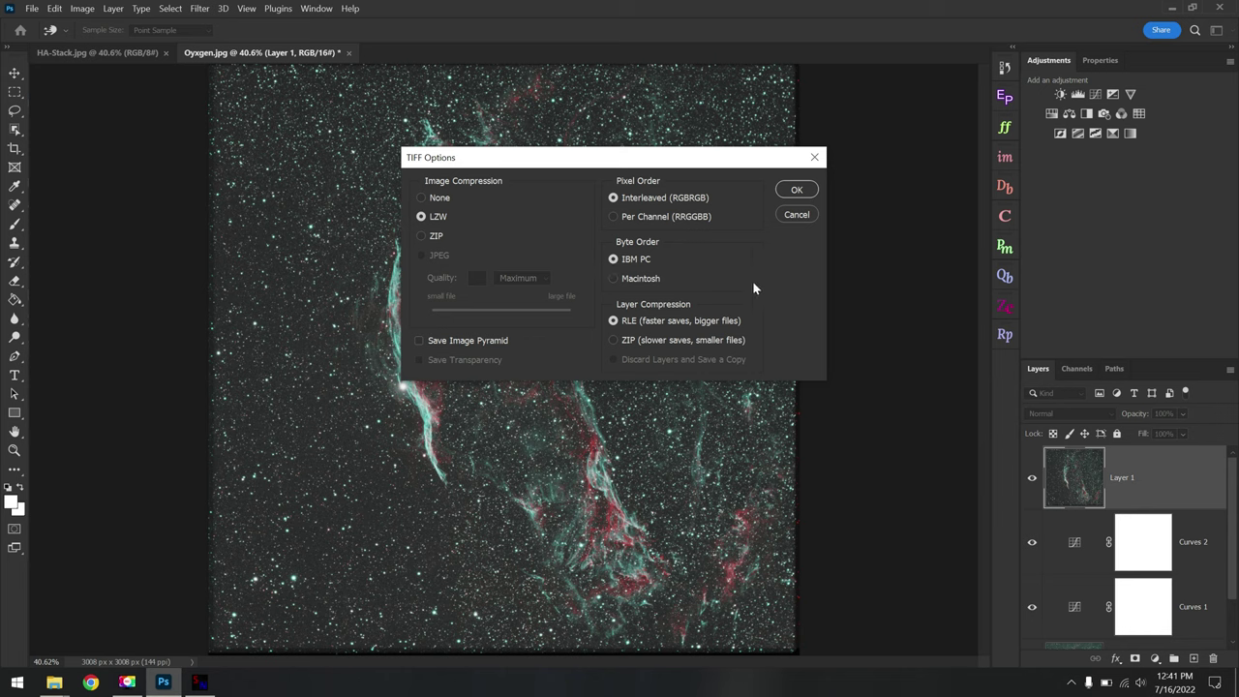
left_click(793, 189)
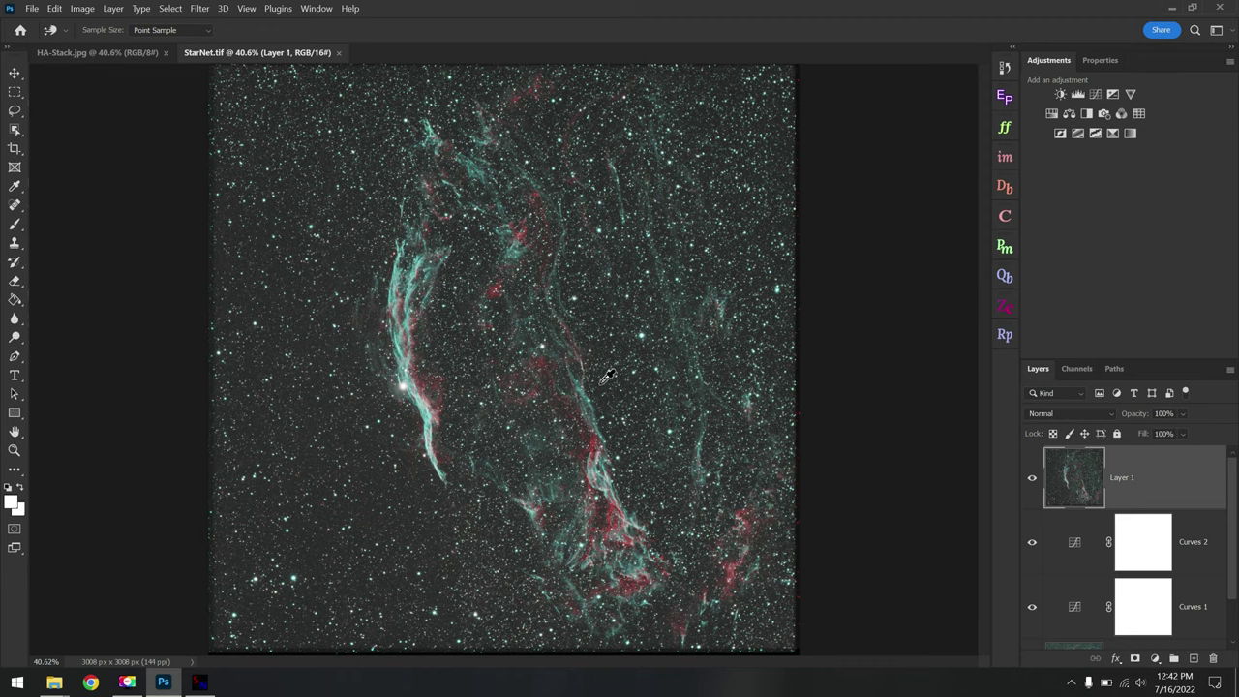
Close the StarNet.tif and HA-Stack.jpg documents in Photoshop.
left_click(338, 52)
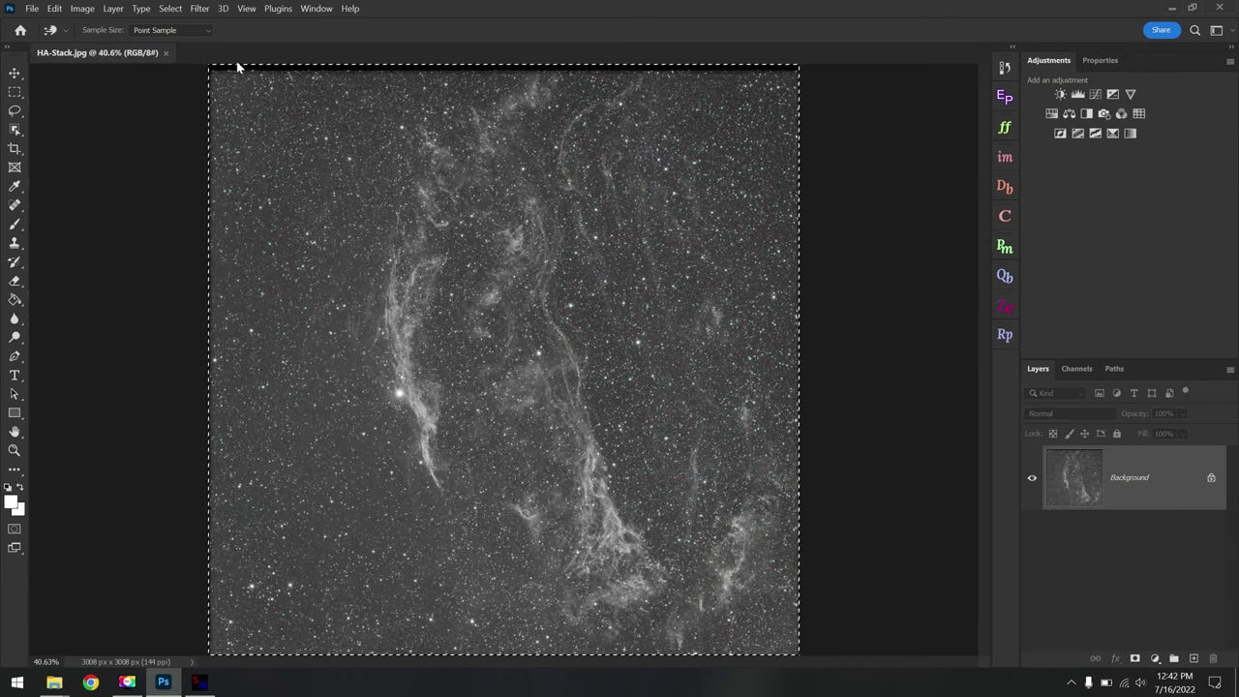
left_click(165, 52)
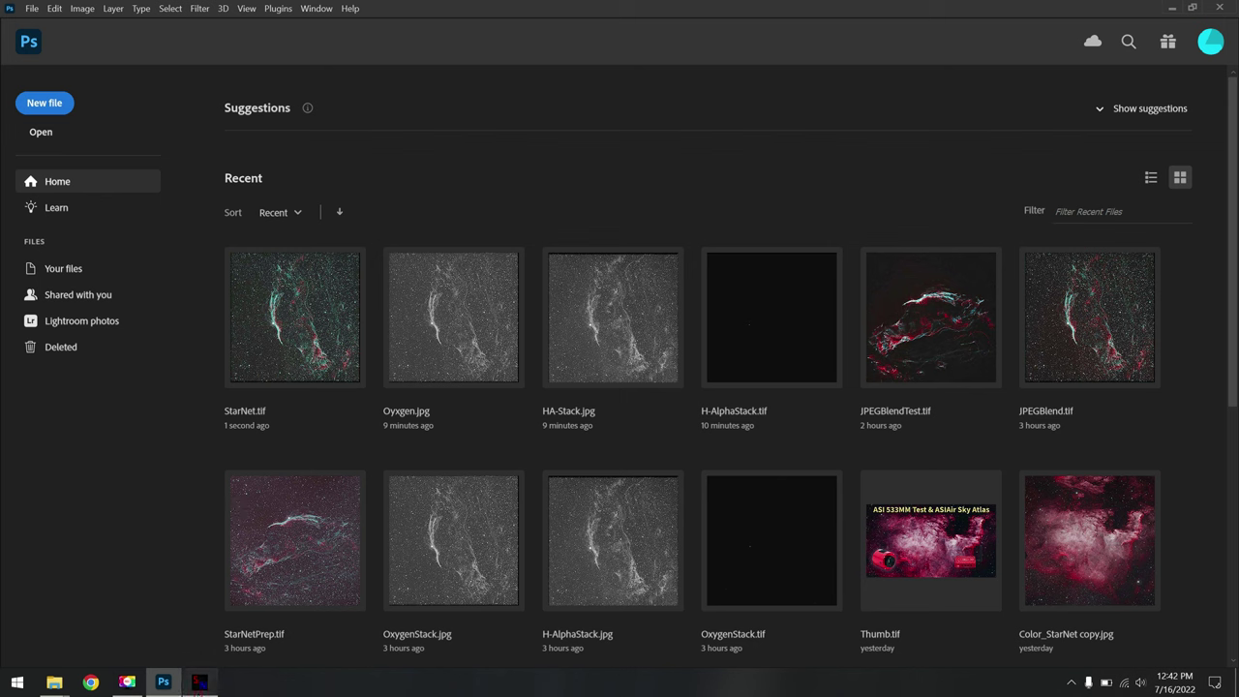
left_click(200, 683)
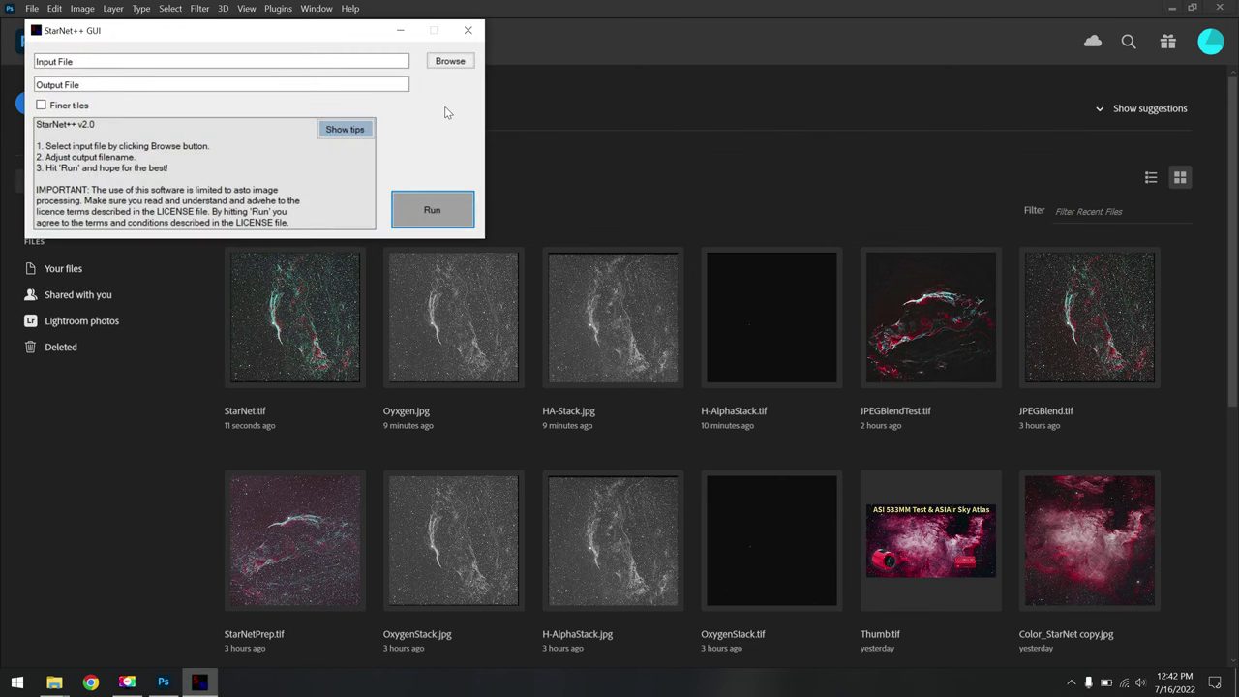
Set StarNet.tif as input and StarNetAfter.tif as output, then run star removal.
left_click(444, 64)
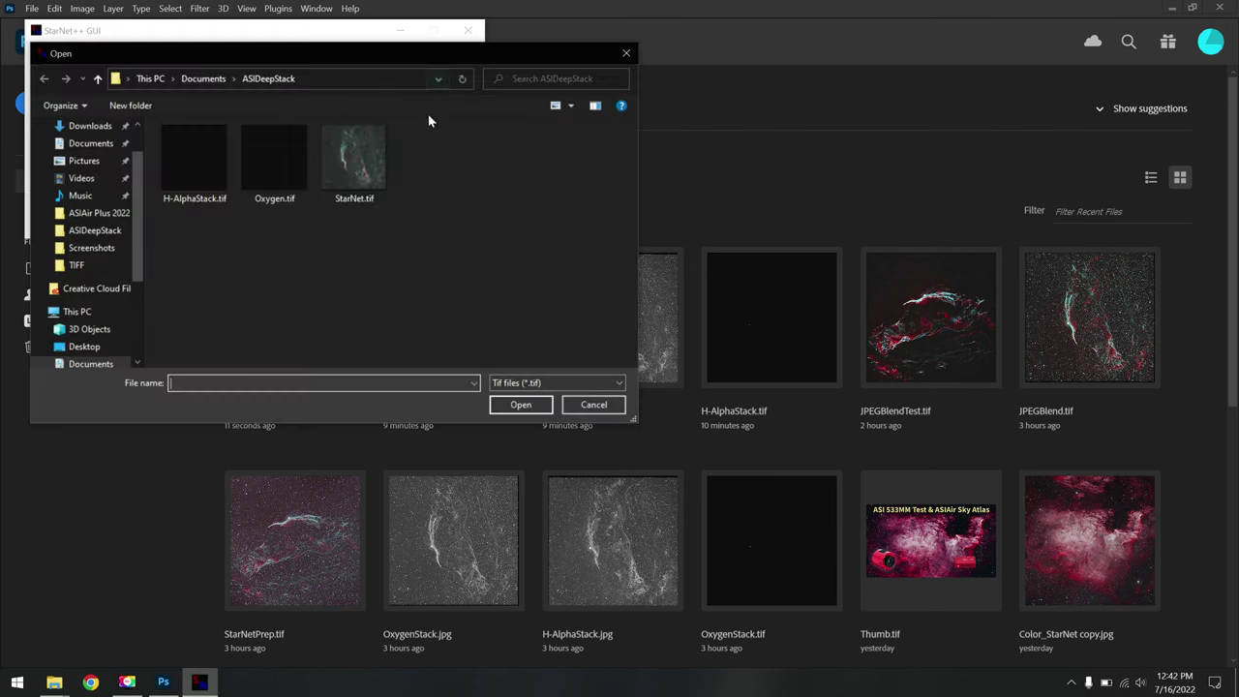
double_click(351, 162)
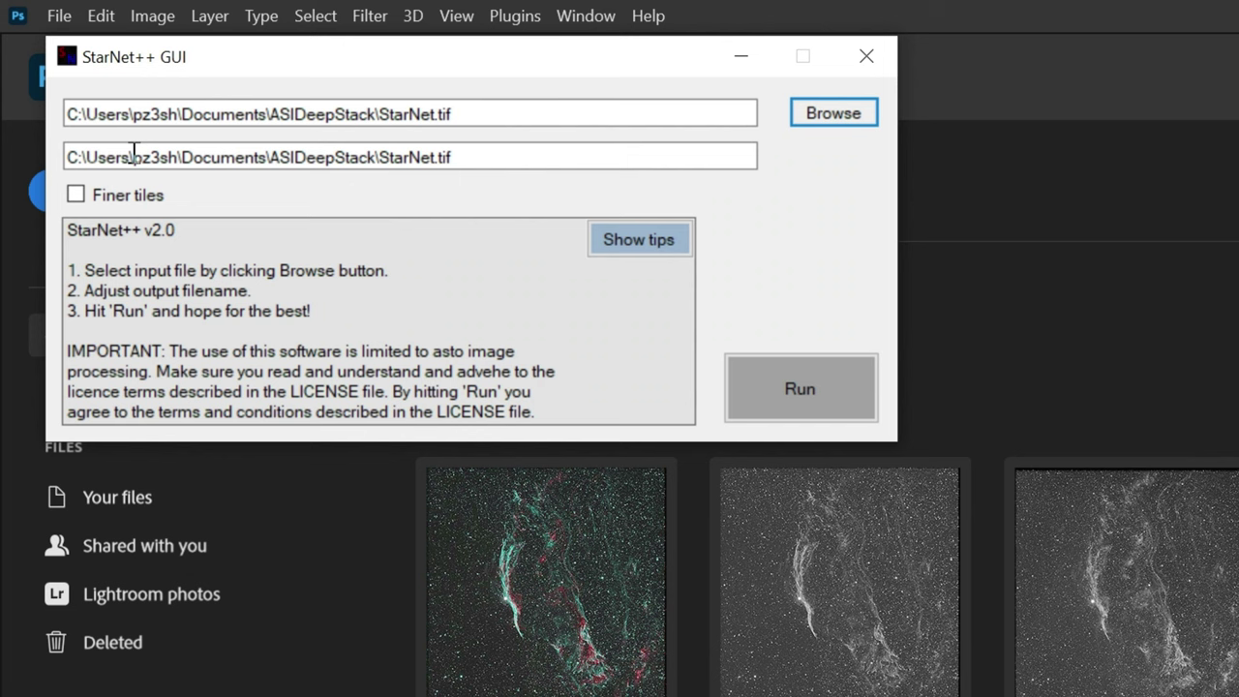
left_click(133, 155)
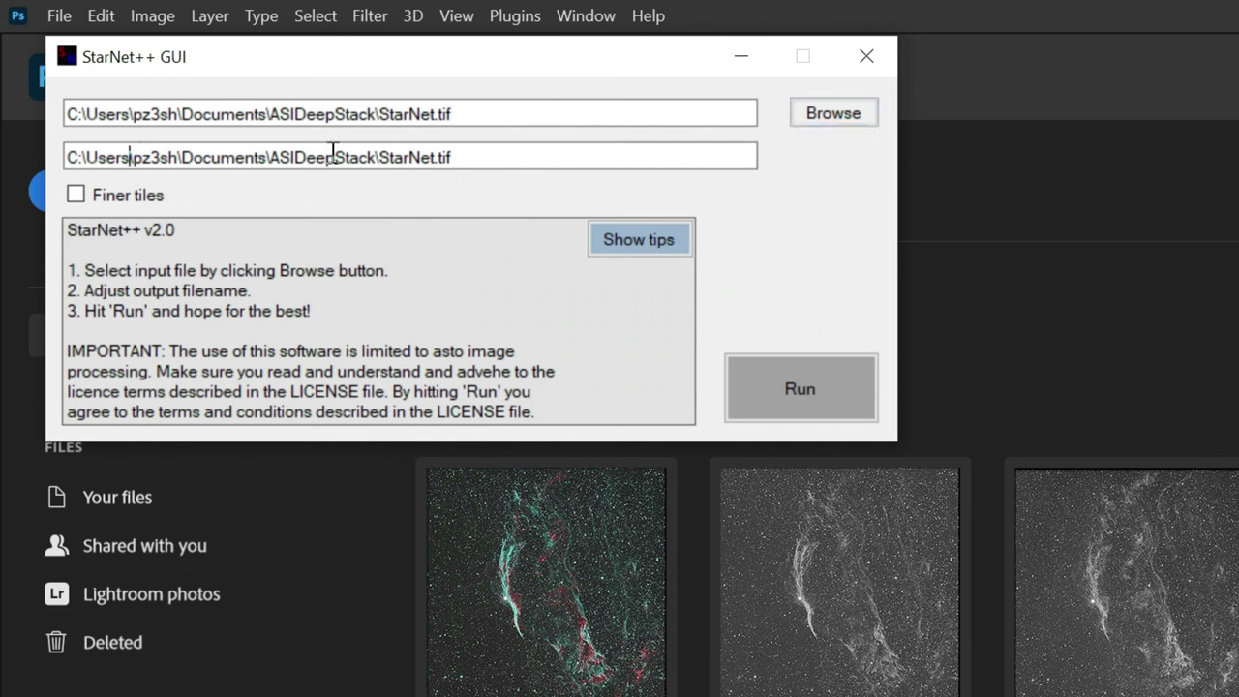
left_click(429, 156)
type("After")
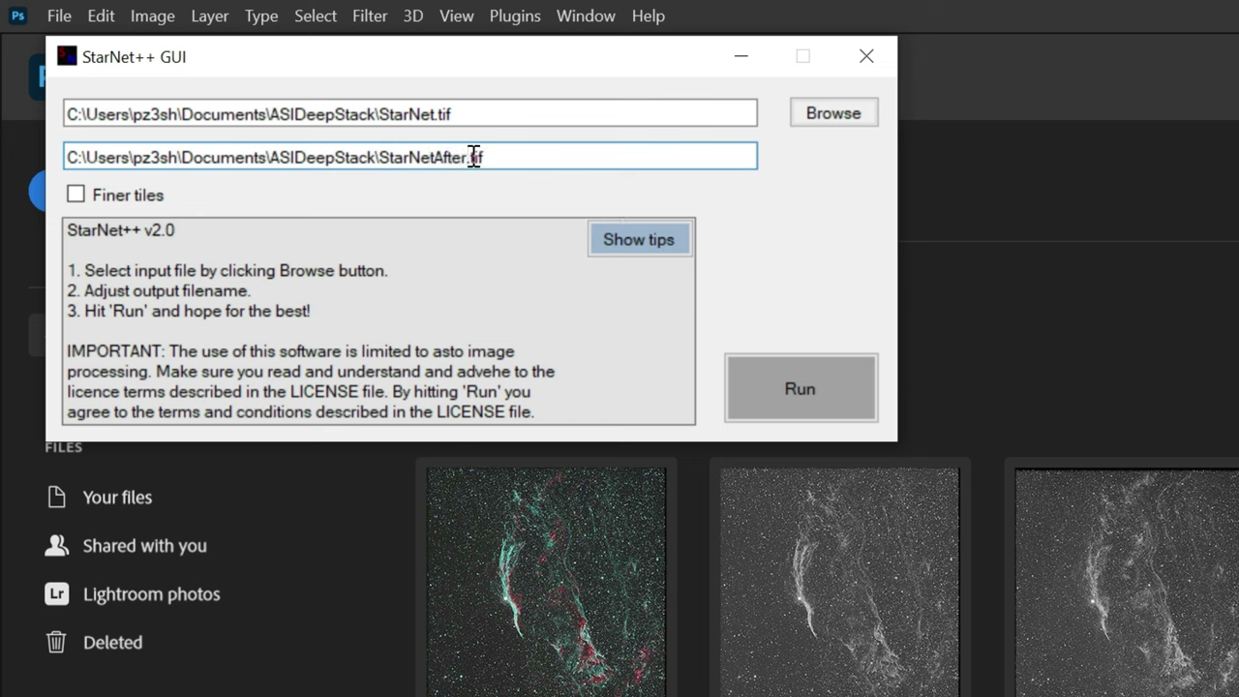
left_click(802, 405)
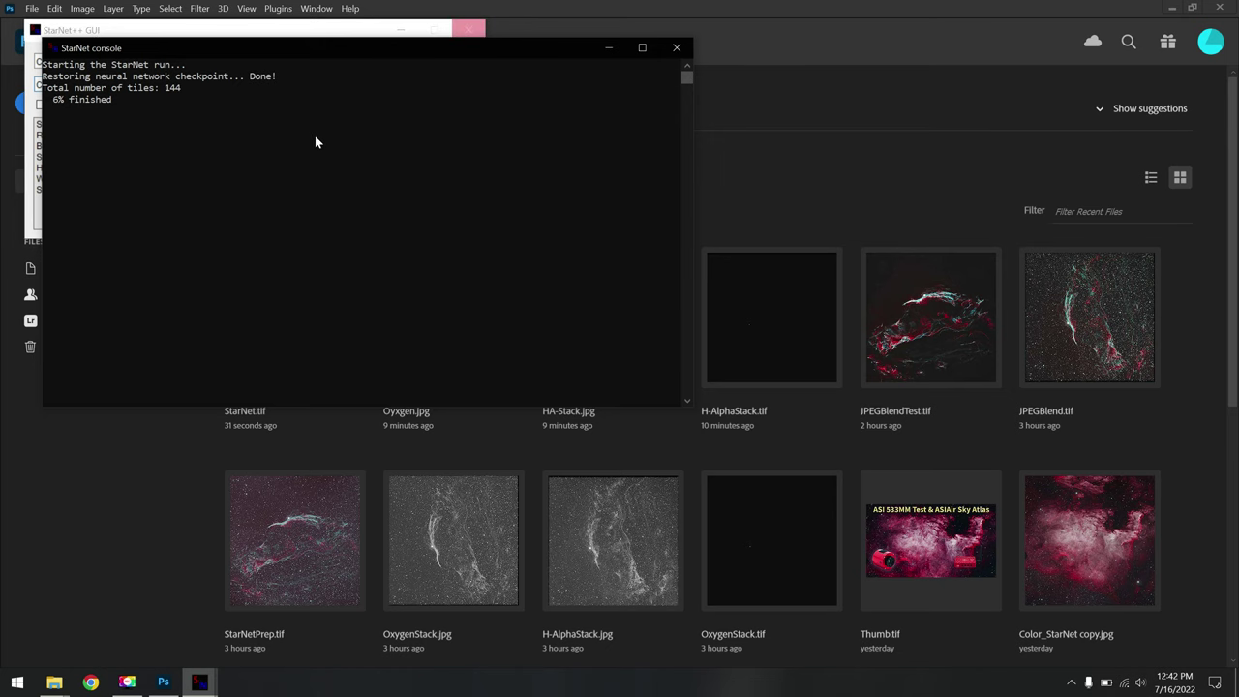
Browse Photoshop's Image menu while StarNet runs, then close the finished StarNet console.
left_click(825, 60)
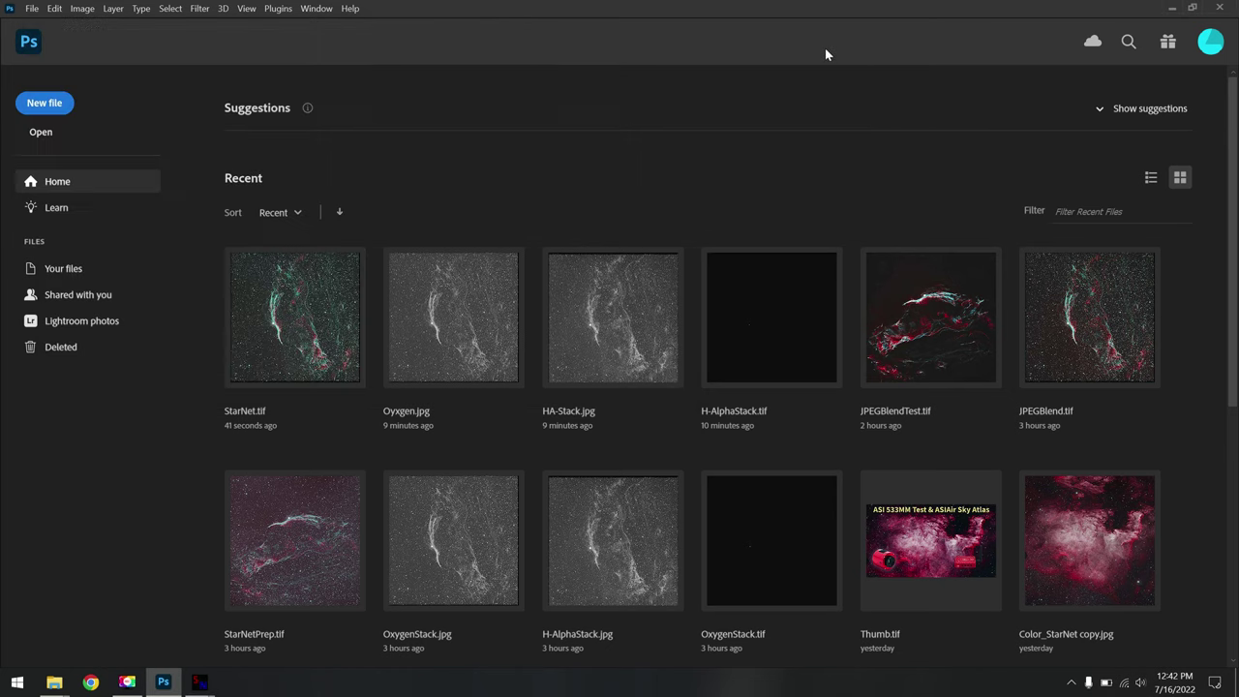
left_click(83, 8)
left_click(496, 7)
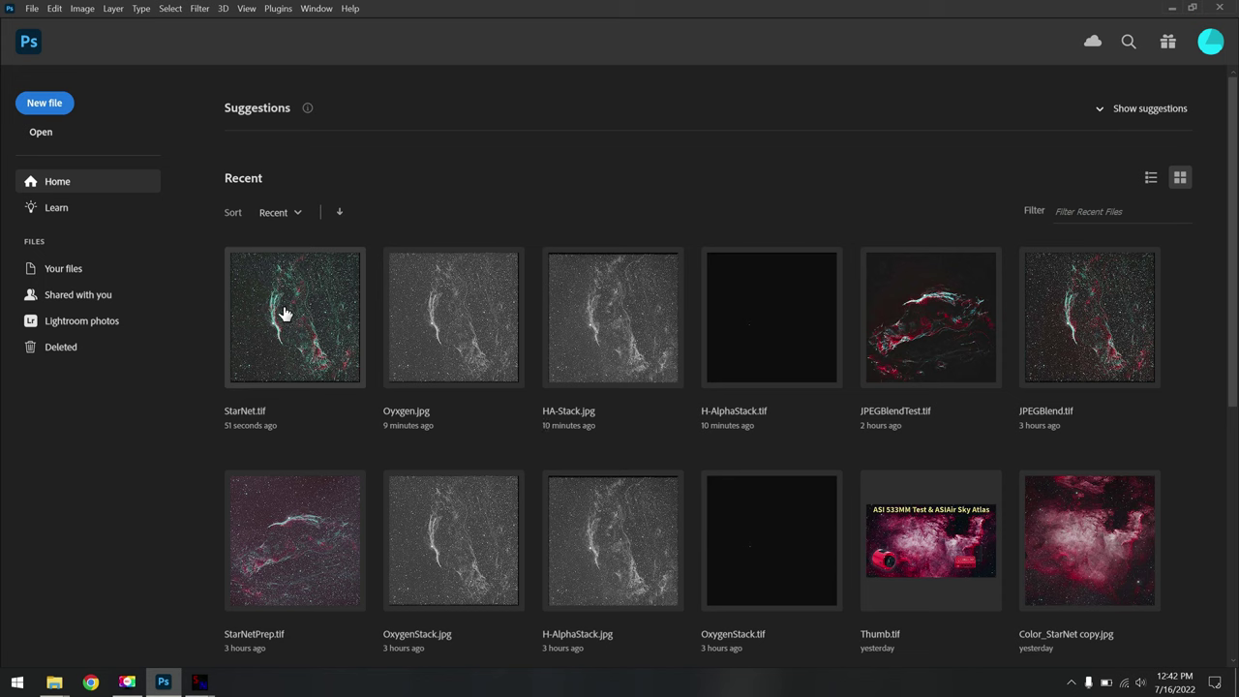
left_click(83, 9)
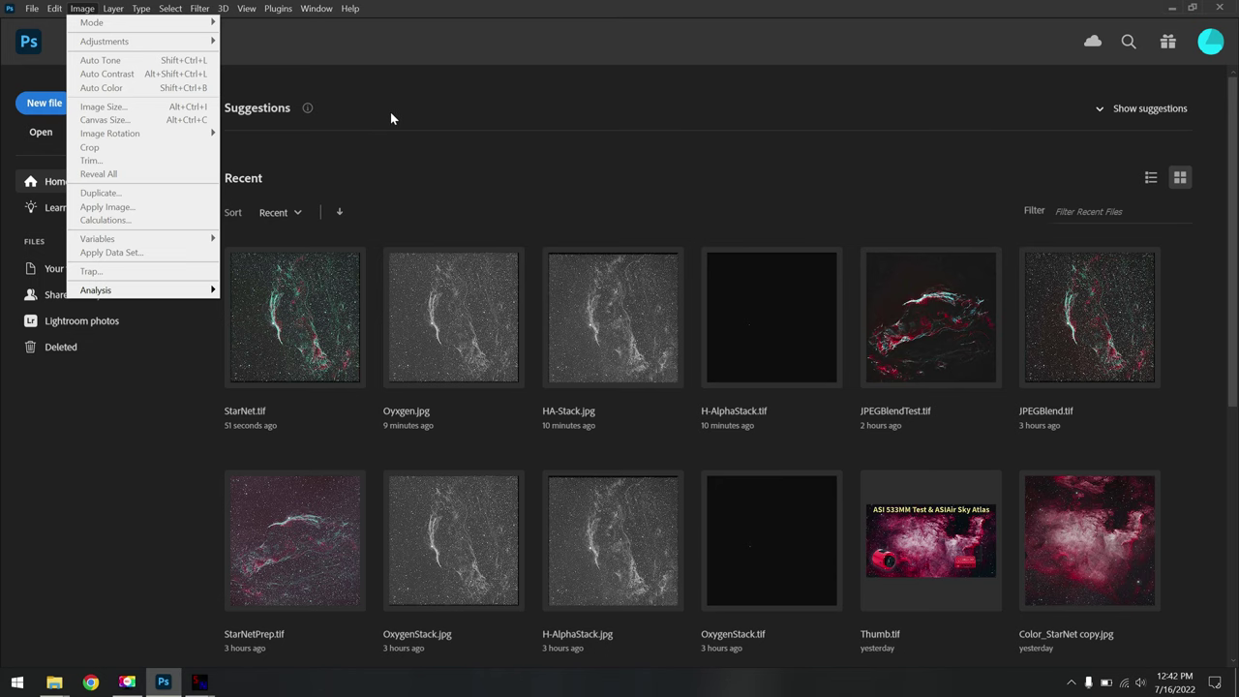
left_click(200, 682)
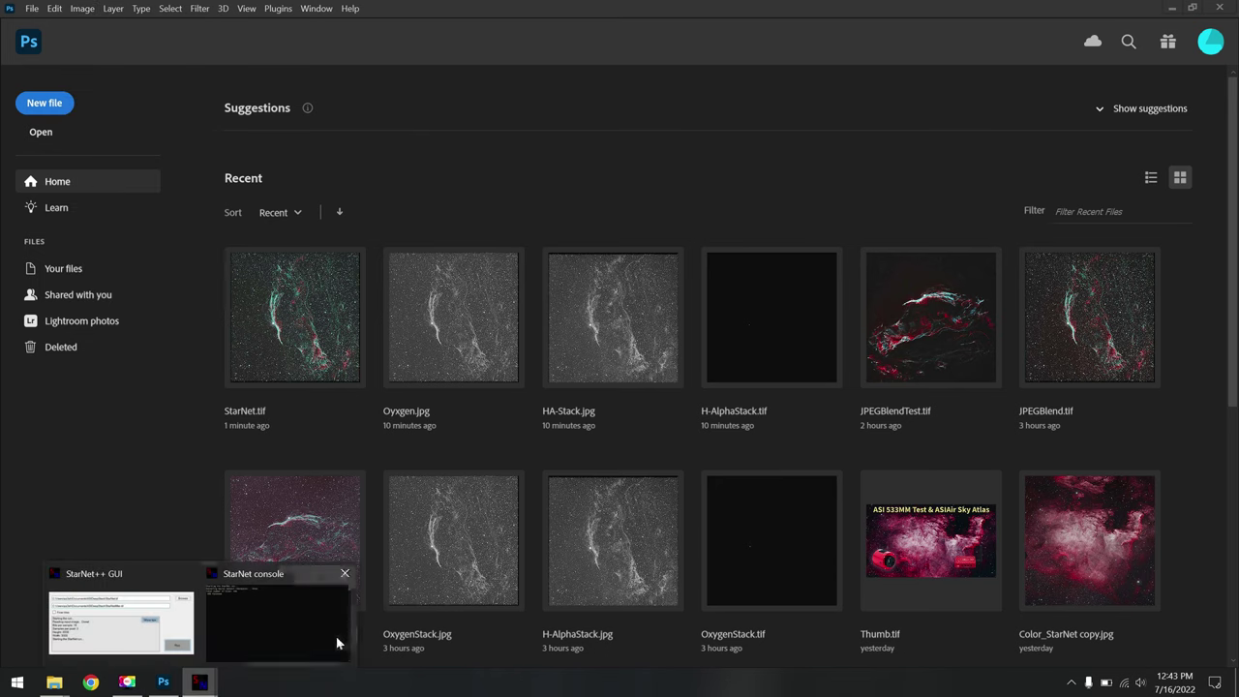
left_click(339, 642)
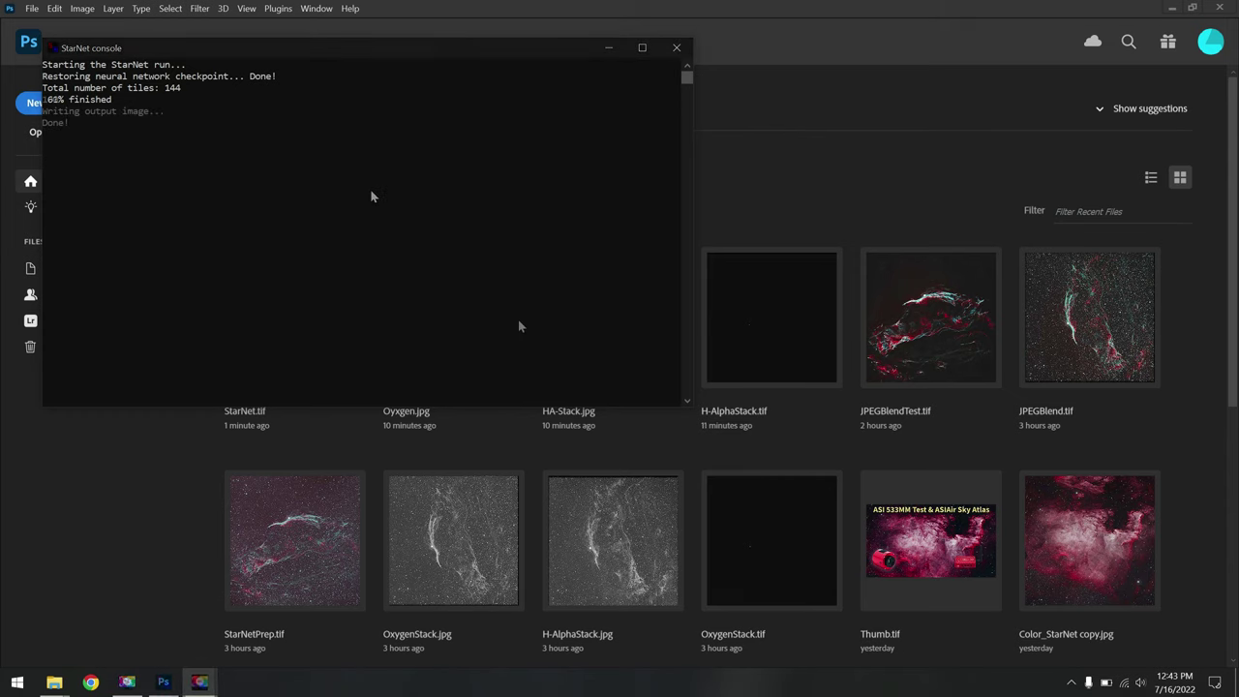
left_click(148, 49)
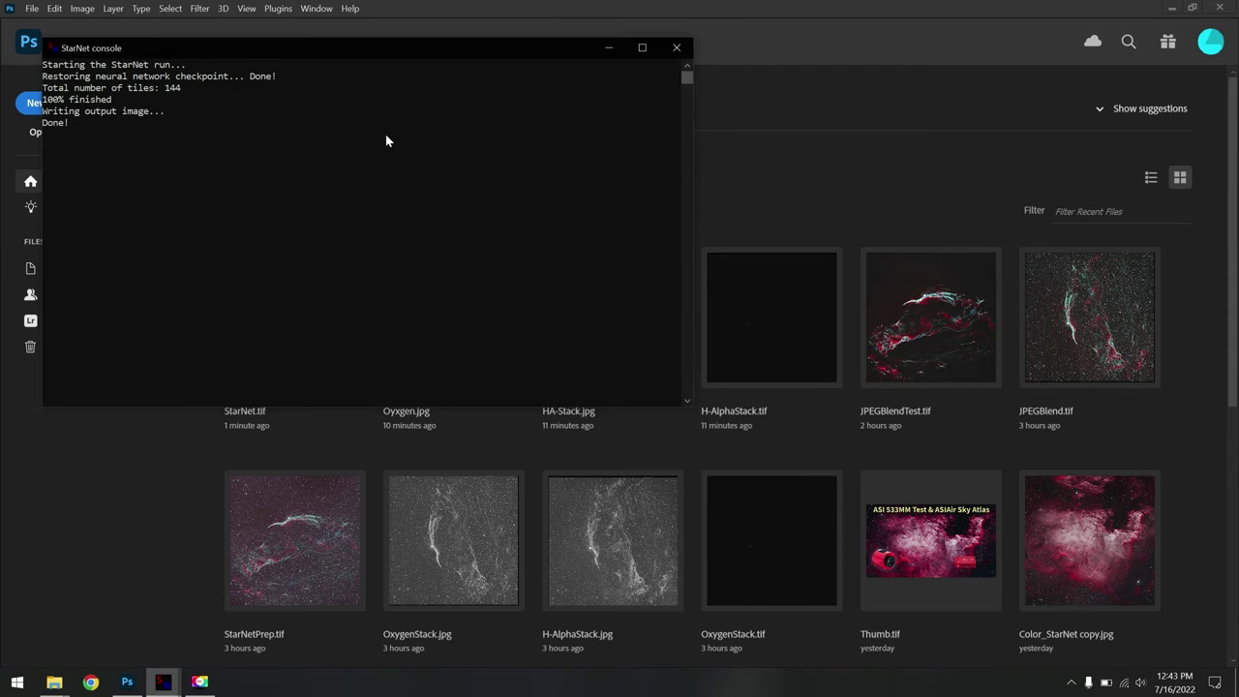
left_click(679, 48)
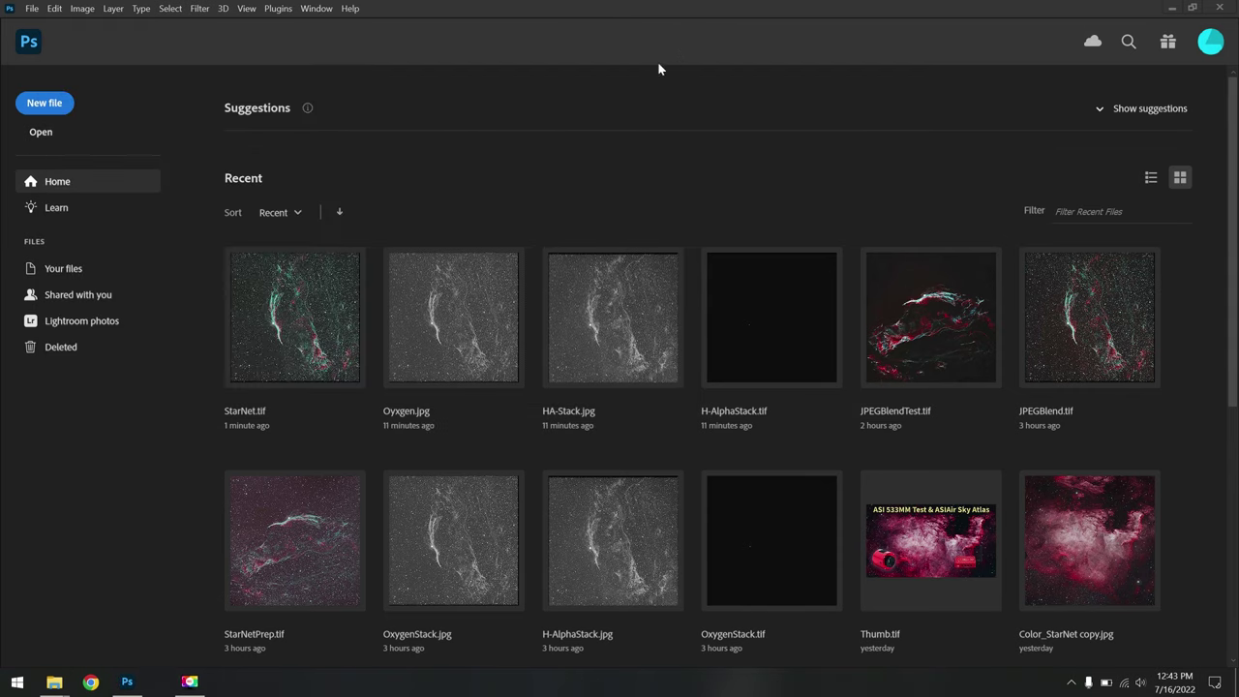
Open StarNetAfter.tif from the ASIDeepStack folder in Photoshop.
mouse_move(54, 681)
left_click(96, 615)
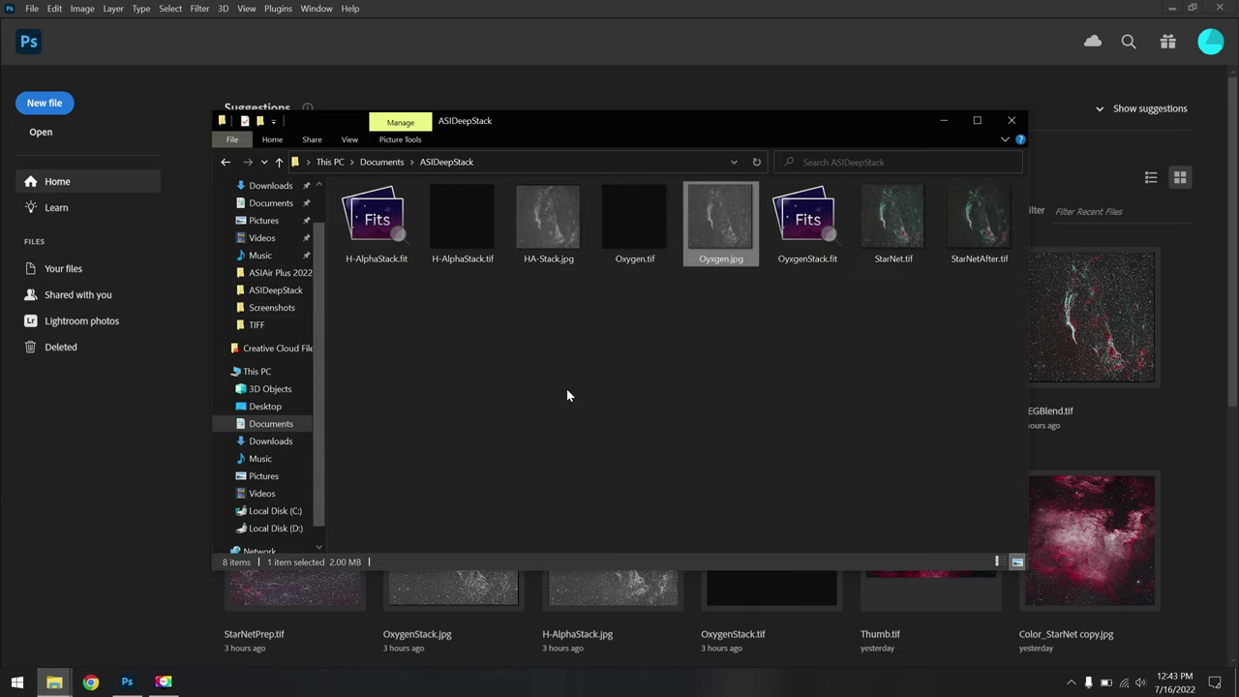
left_click(842, 338)
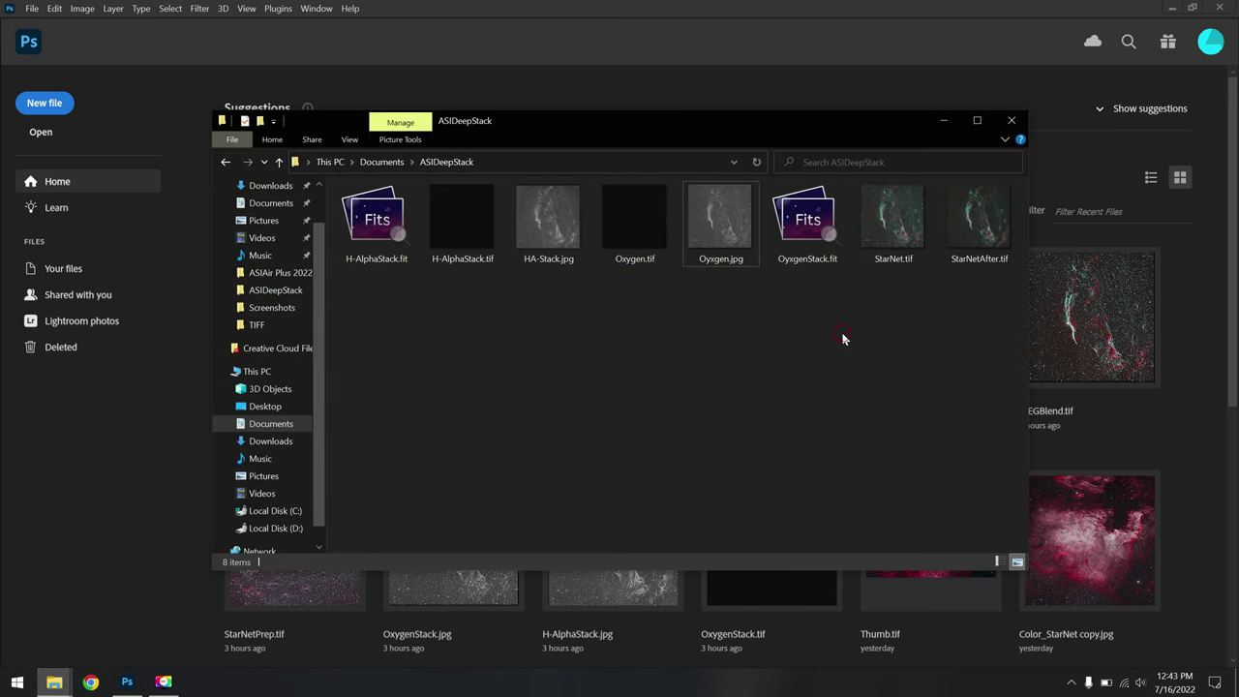
double_click(979, 228)
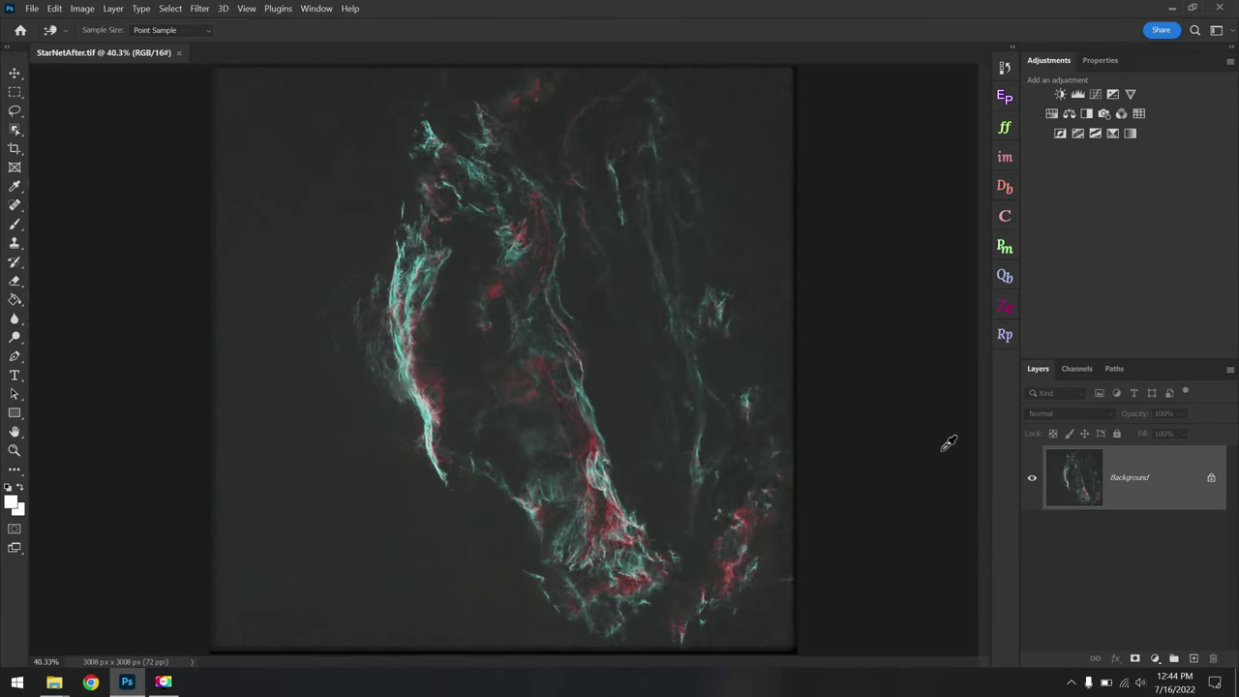
Open StarNet.tif from the ASIDeepStack folder as a second document.
left_click(54, 681)
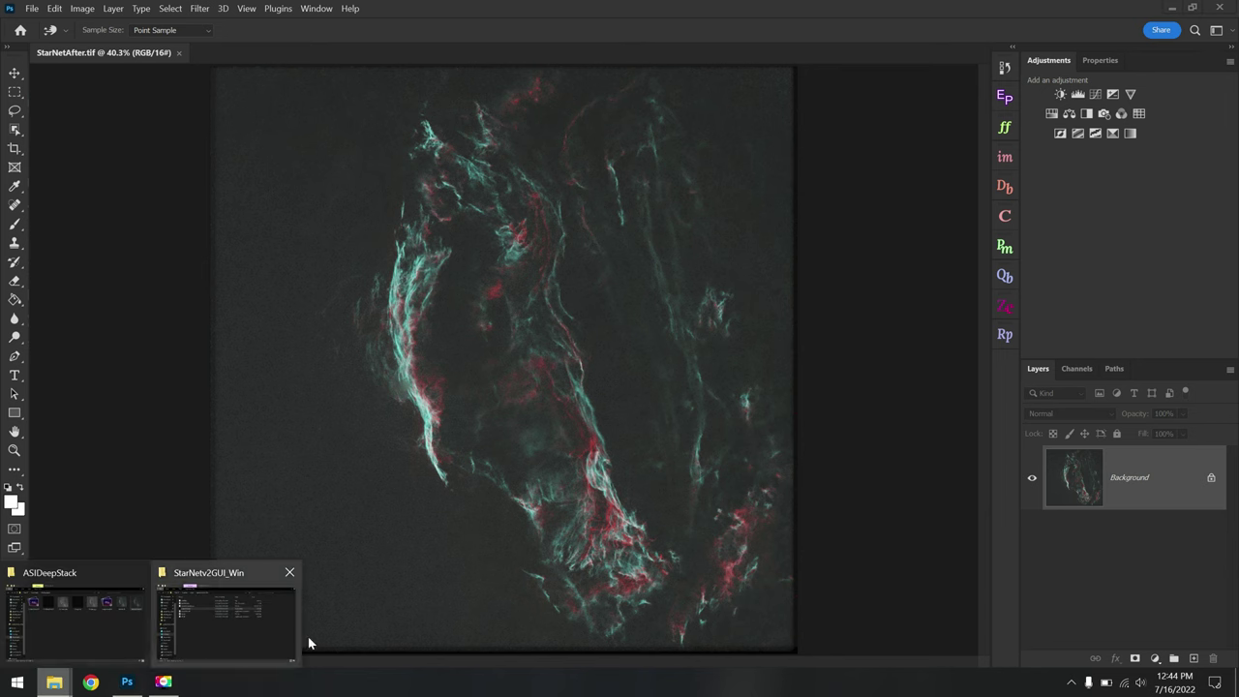
left_click(111, 633)
double_click(890, 232)
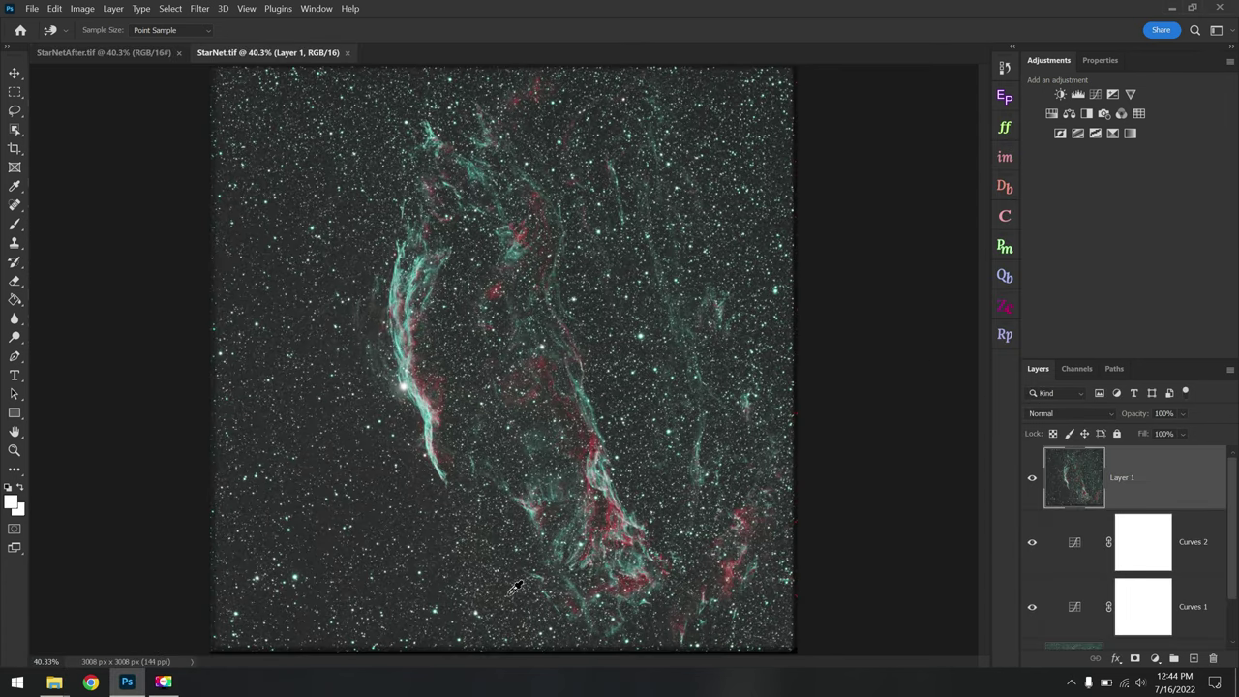
Compare the starless StarNetAfter.tif and starry StarNet.tif tabs back and forth.
left_click(104, 52)
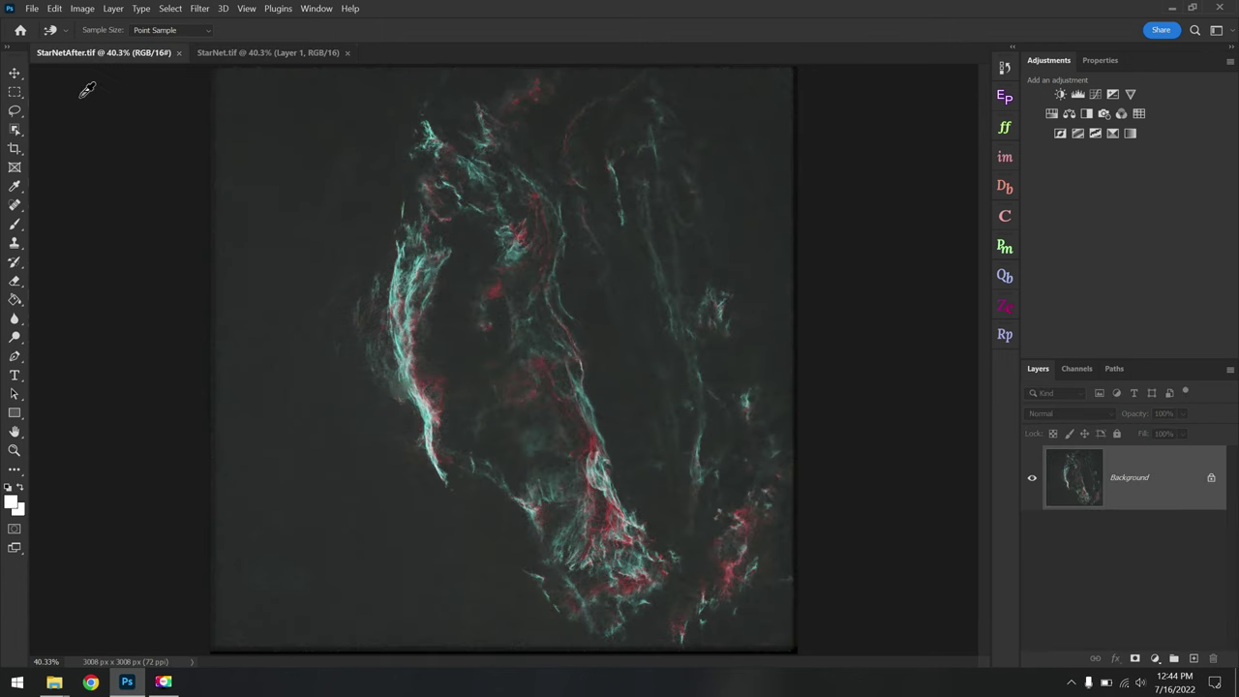
left_click(226, 53)
left_click(131, 52)
left_click(258, 54)
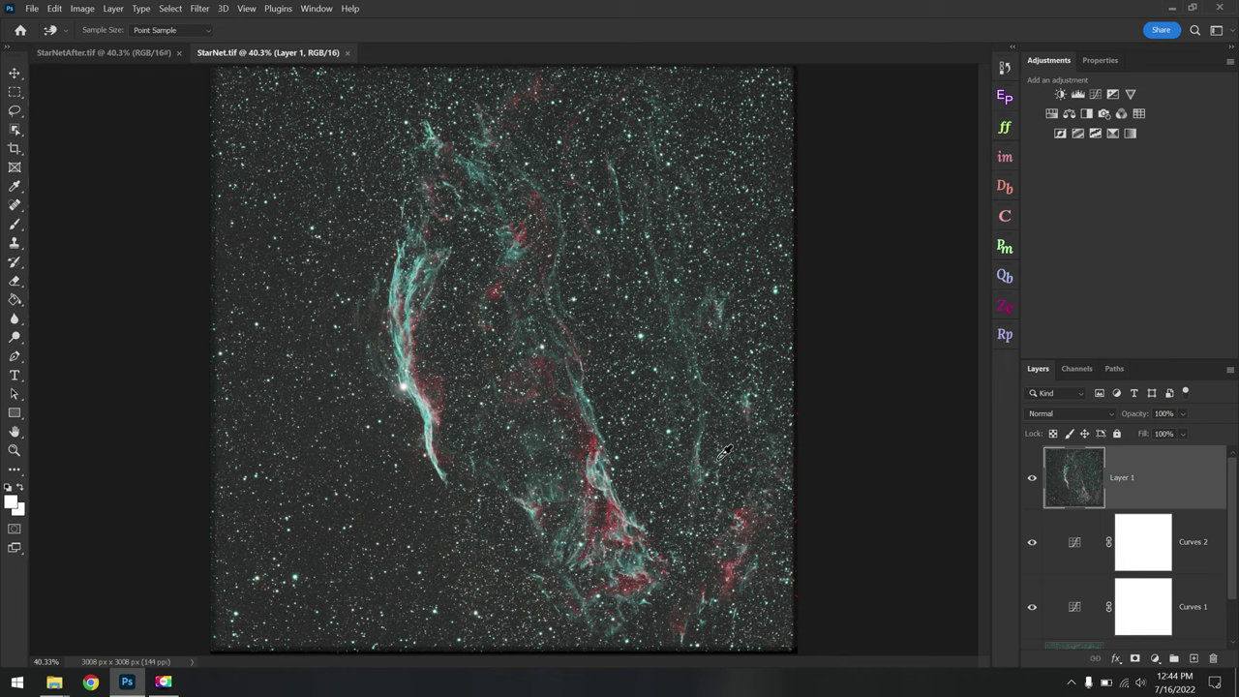
left_click(125, 54)
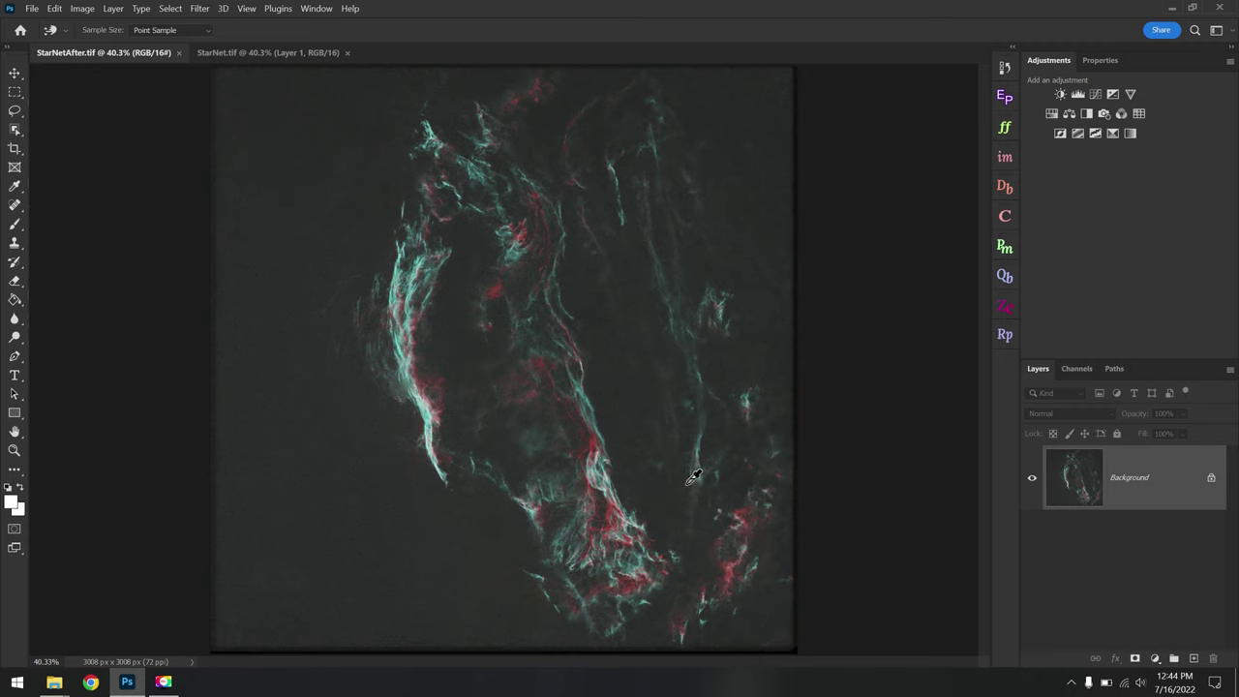
scroll(417, 398, "up", 3)
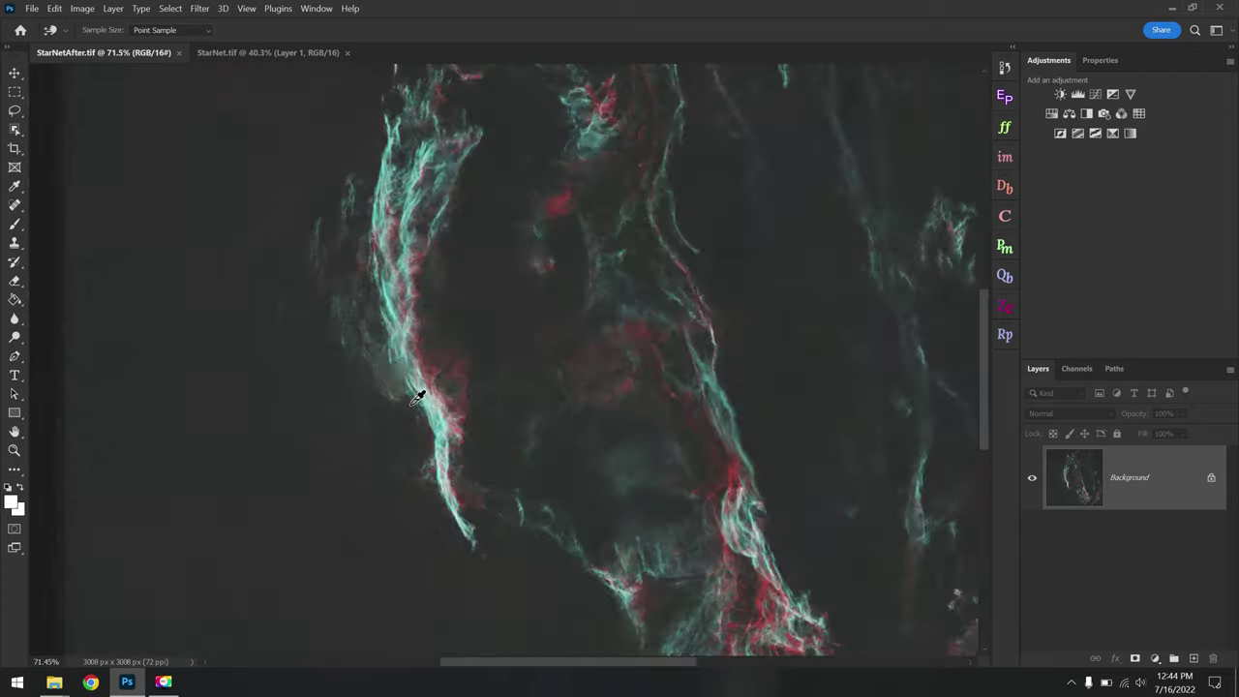
scroll(417, 398, "up", 4)
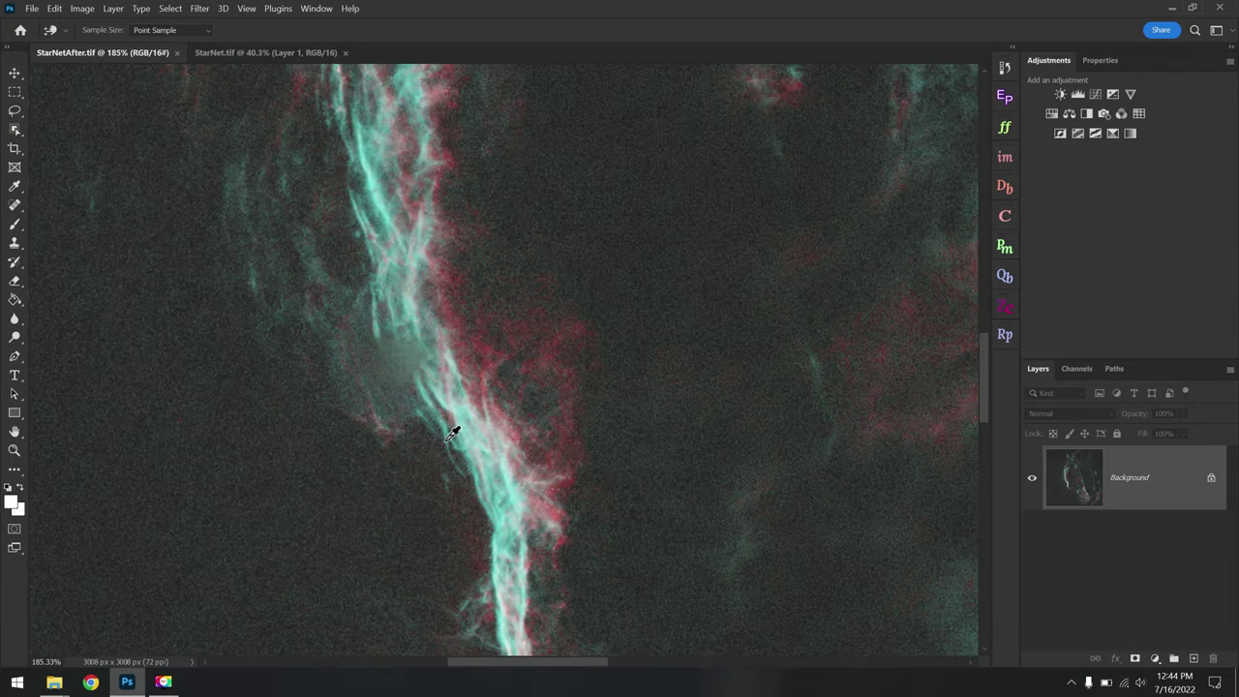
scroll(450, 412, "down", 5)
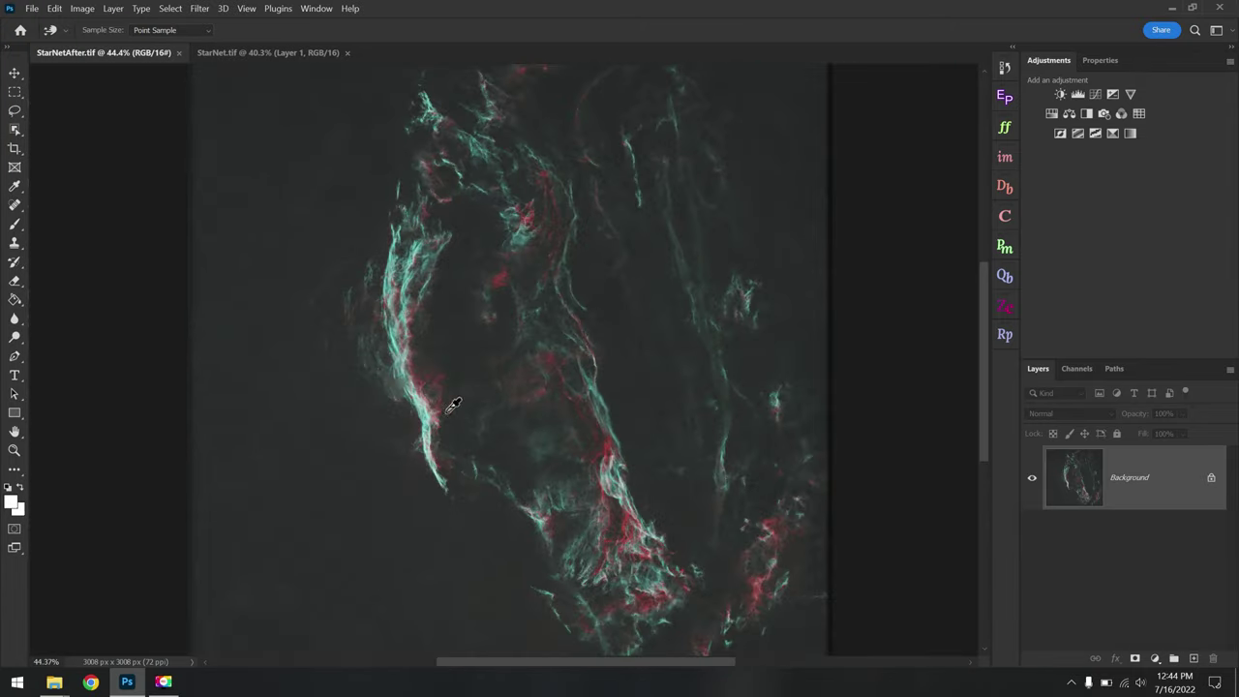
left_click(234, 48)
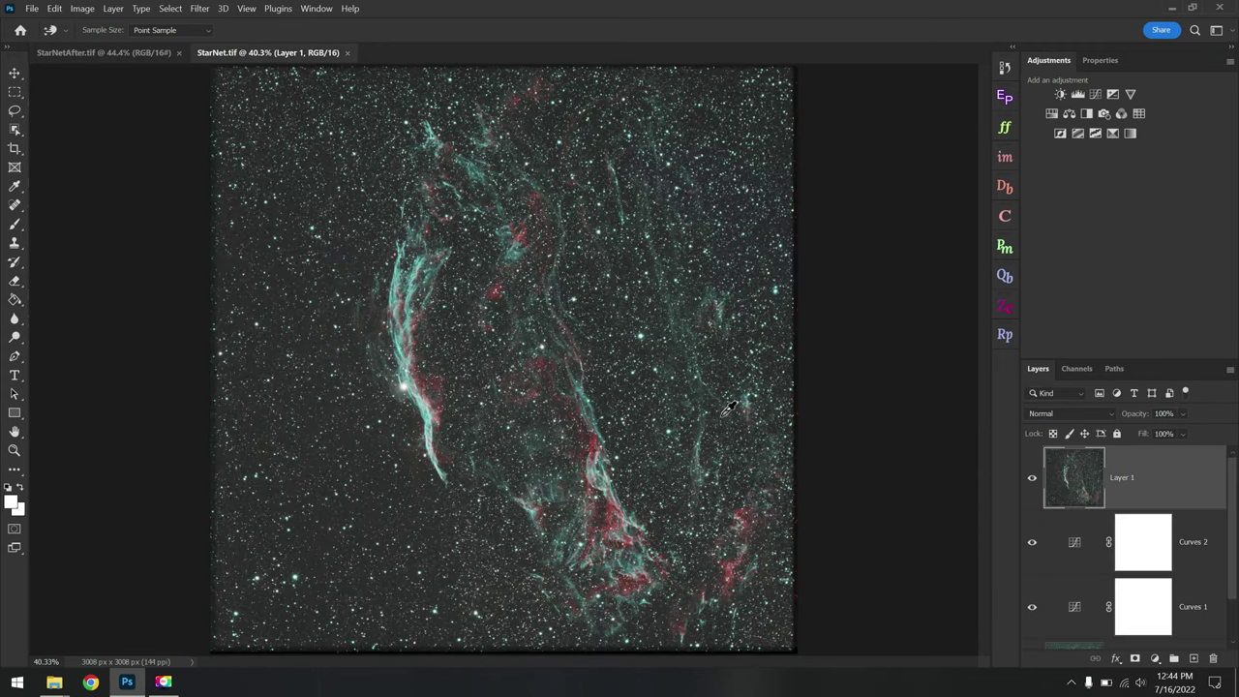
Paste the whole starry image into StarNetAfter.tif as Layer 1 hidden by a black mask.
key("ctrl+a")
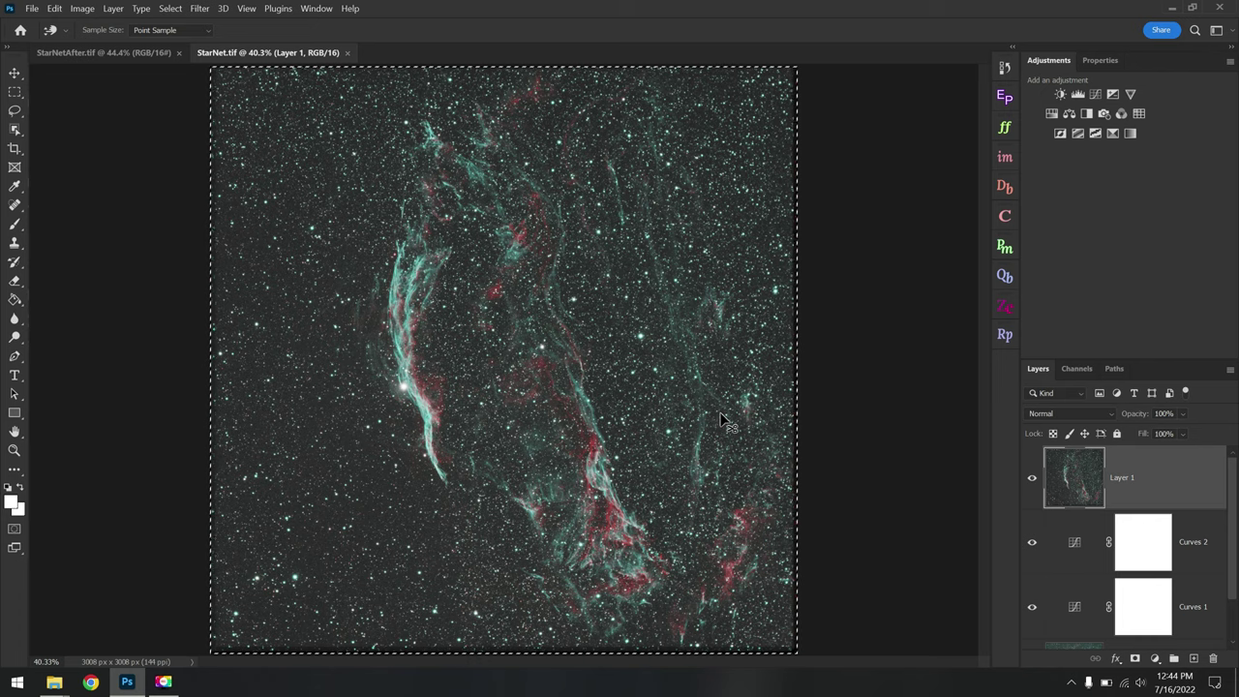
left_click(96, 51)
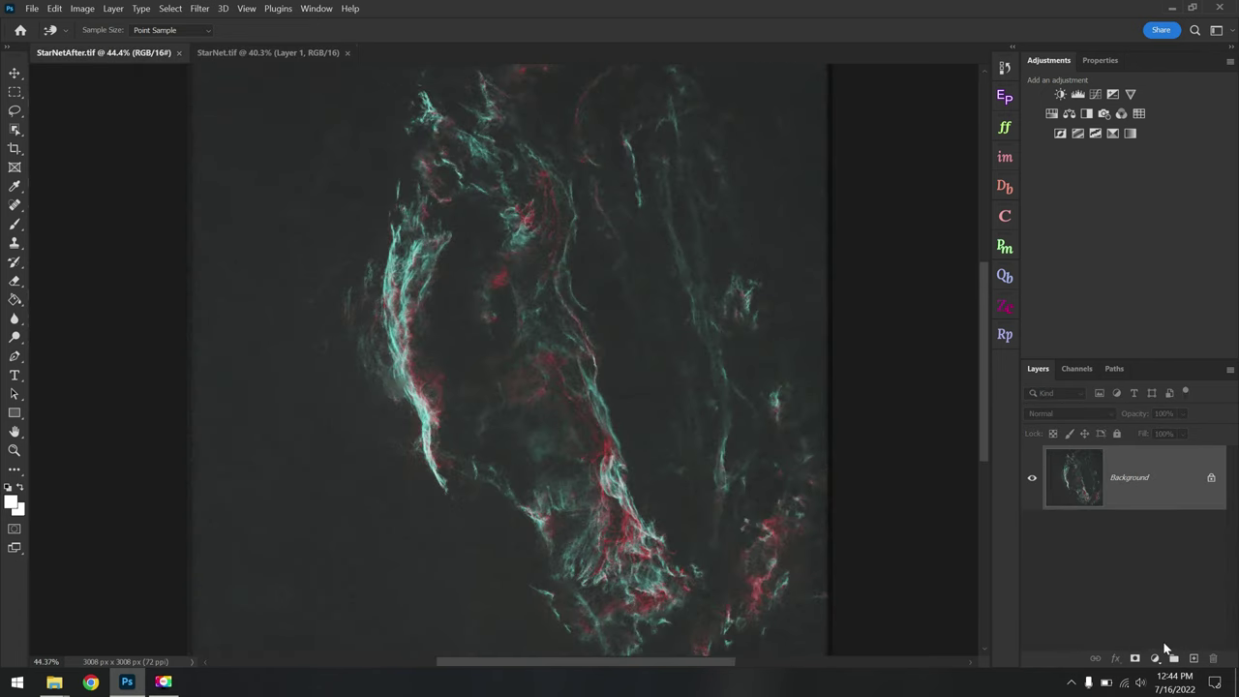
key("ctrl+v")
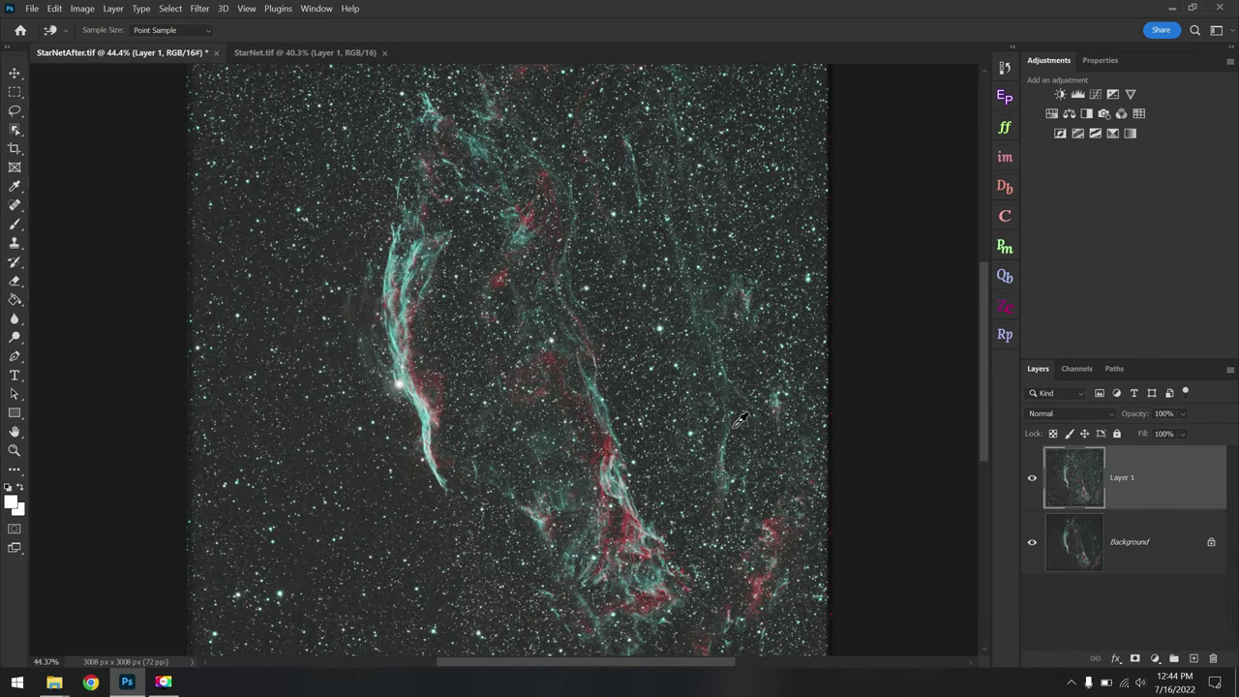
left_click(1135, 659, "alt")
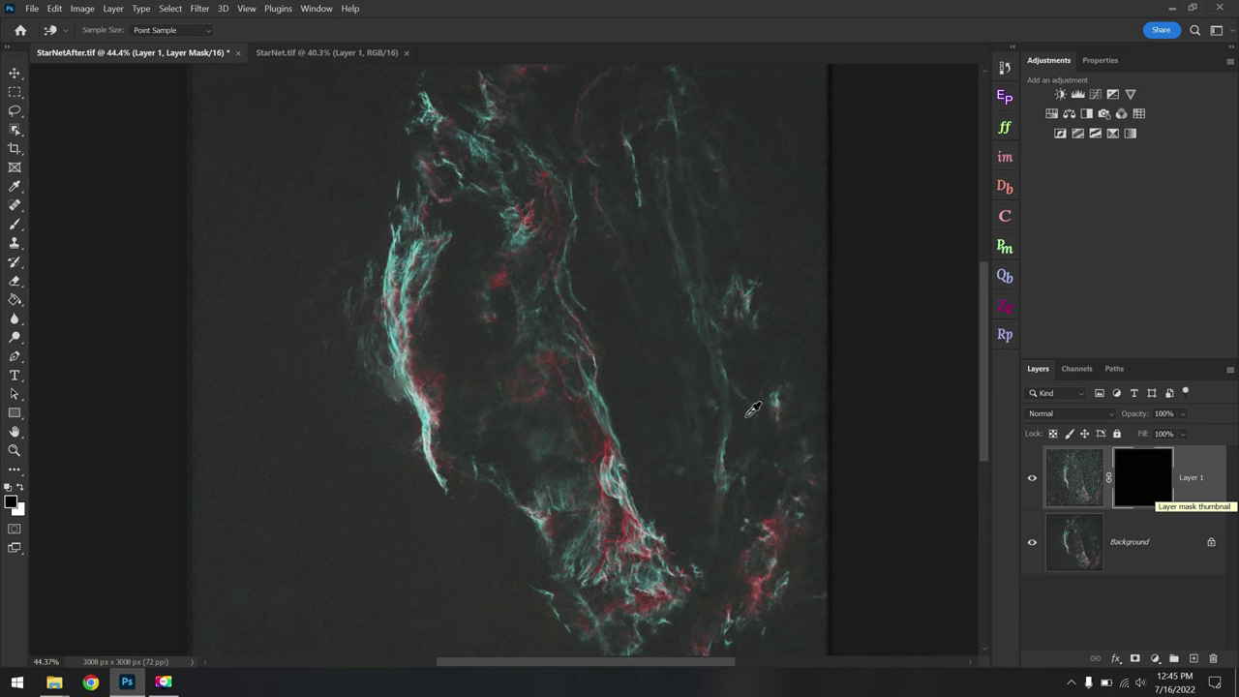
left_click(16, 225)
Paint white on Layer 1's mask to reveal the bright star again.
key("x")
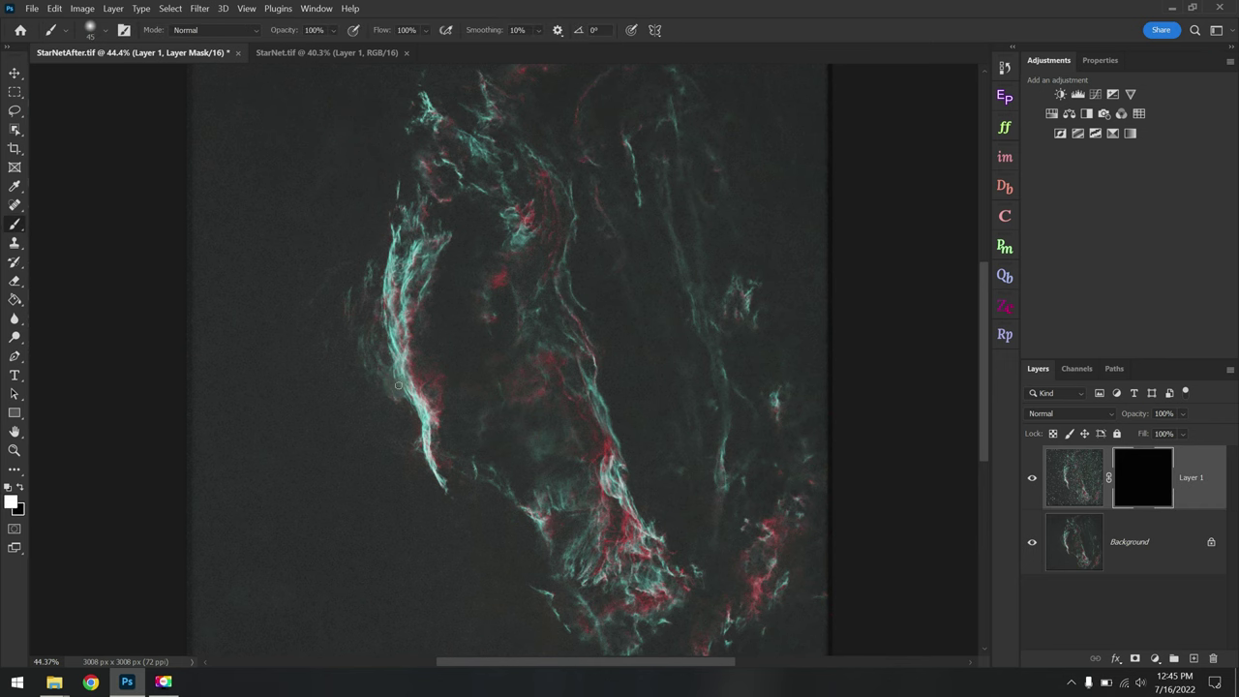
scroll(395, 385, "up", 10)
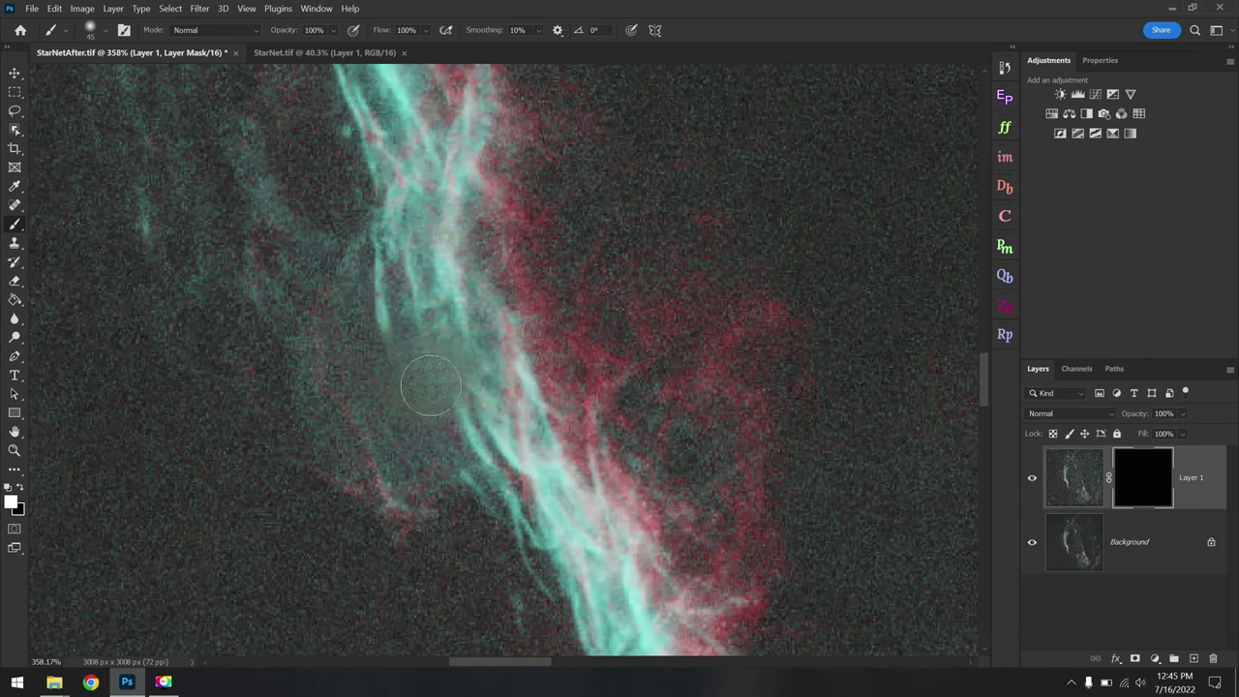
mouse_move(406, 373)
left_mouse_down()
mouse_move(438, 368)
mouse_move(434, 389)
mouse_move(448, 358)
mouse_move(430, 398)
mouse_move(414, 361)
mouse_move(423, 374)
mouse_move(429, 352)
mouse_move(327, 381)
mouse_move(397, 328)
mouse_move(207, 487)
mouse_move(297, 307)
mouse_move(484, 442)
mouse_move(471, 439)
mouse_move(471, 456)
mouse_move(327, 354)
mouse_move(545, 329)
left_mouse_up()
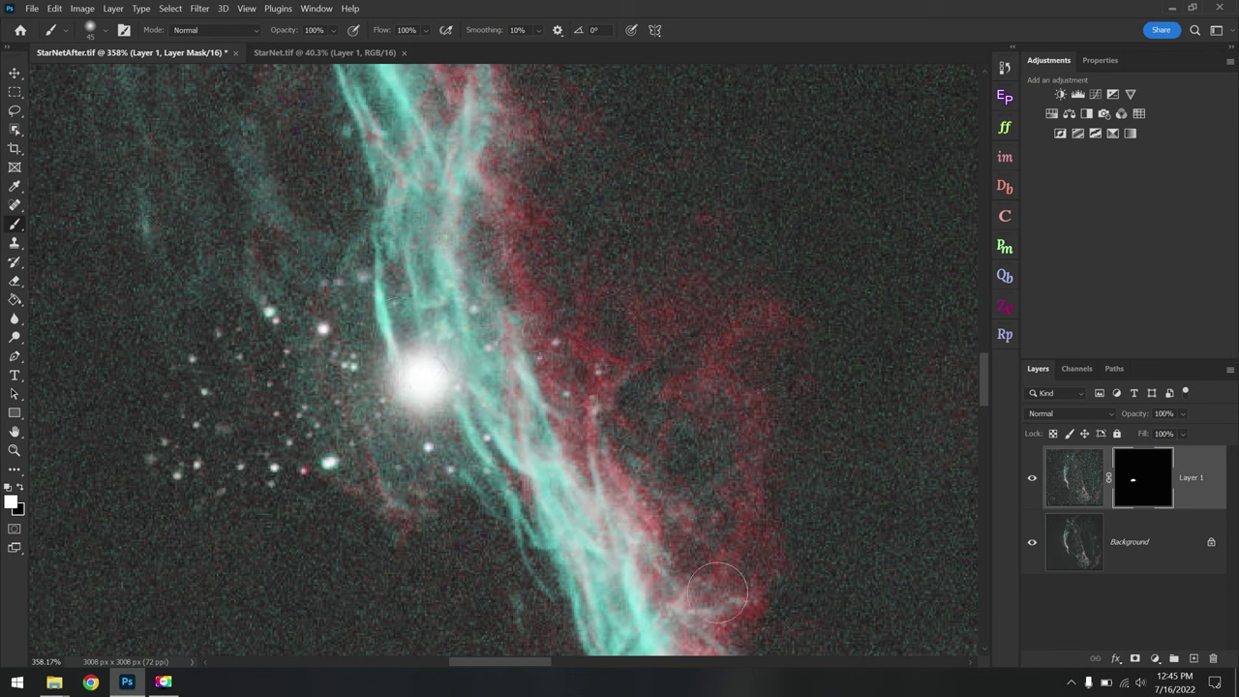
key("ctrl+BackSpace")
left_click_drag(425, 366, 430, 356)
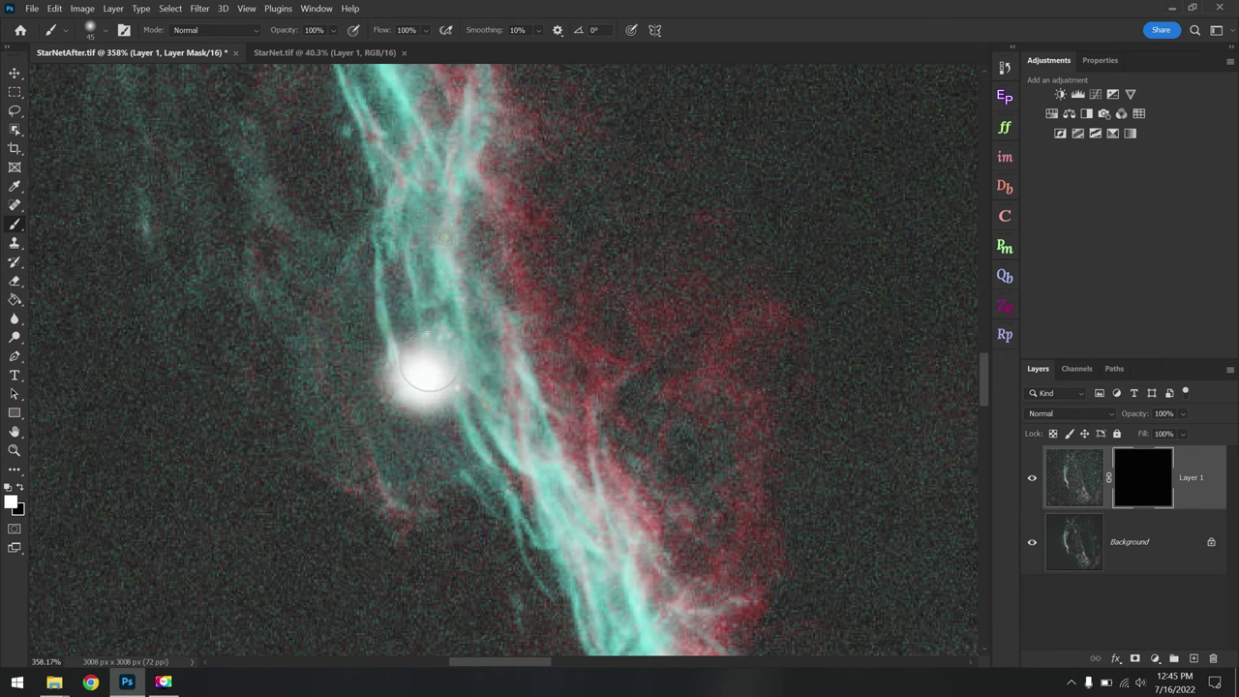
left_click(430, 392)
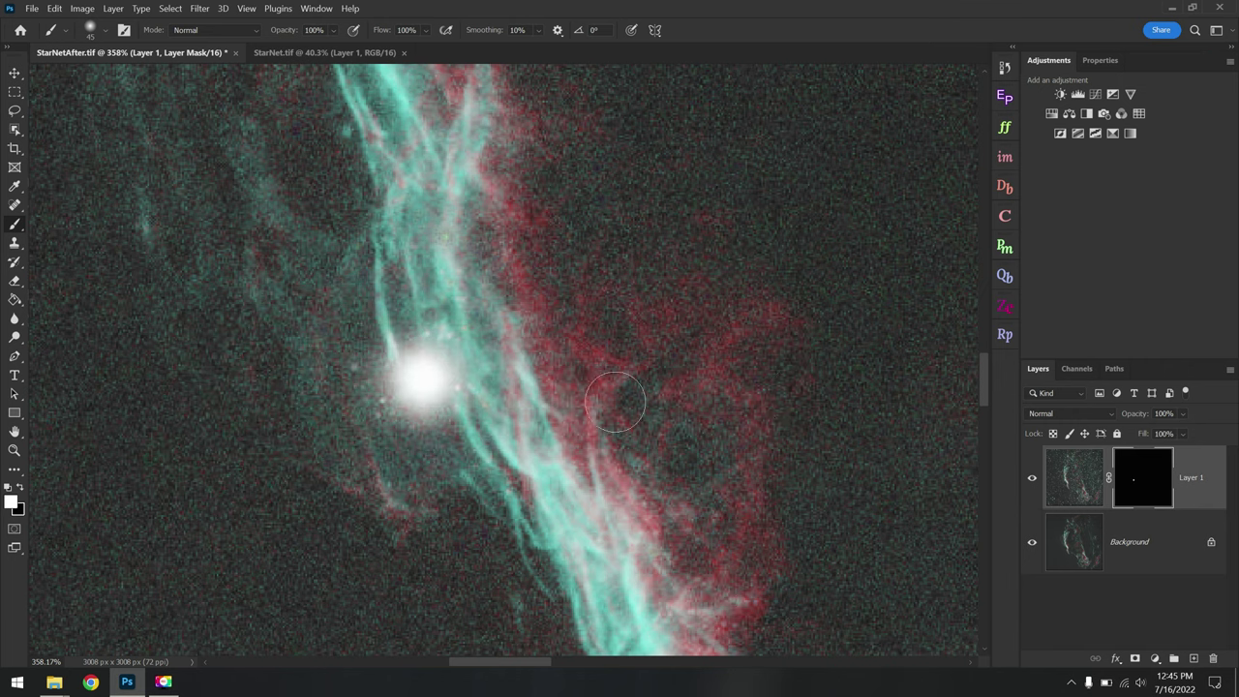
With Layer 1's image targeted, stamp all visible layers into a new Layer 2.
scroll(614, 402, "down", 10)
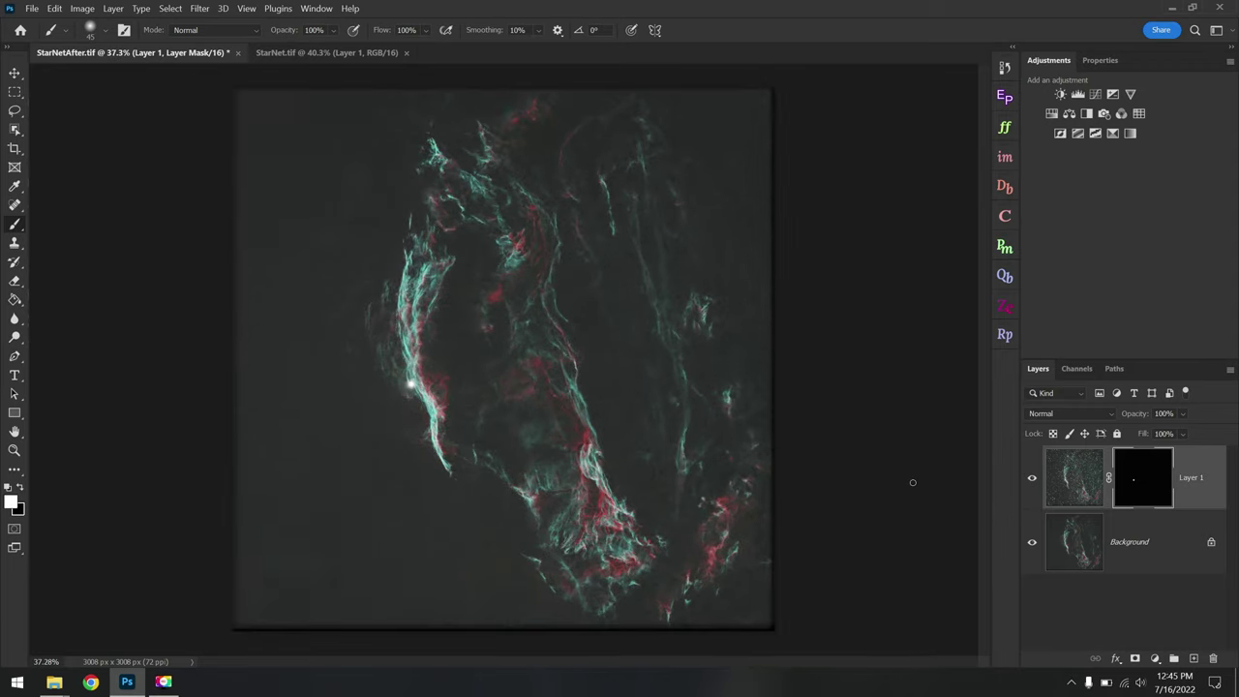
left_click(1073, 477)
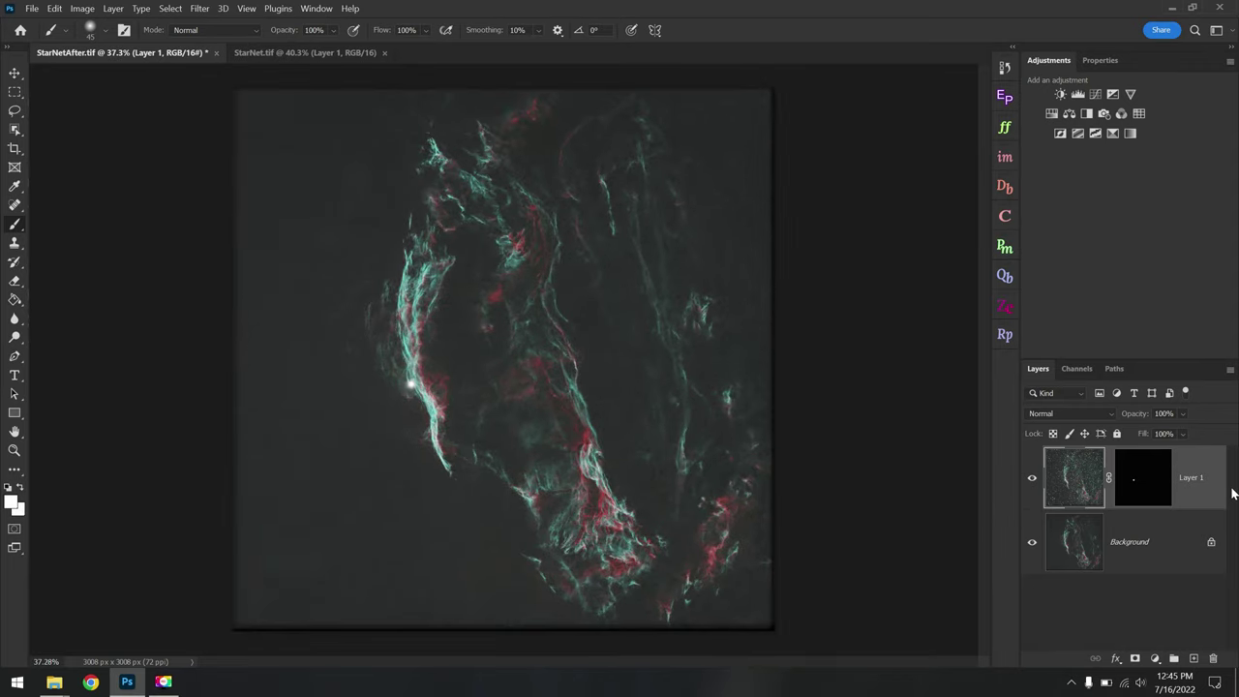
key("ctrl+alt+shift+e")
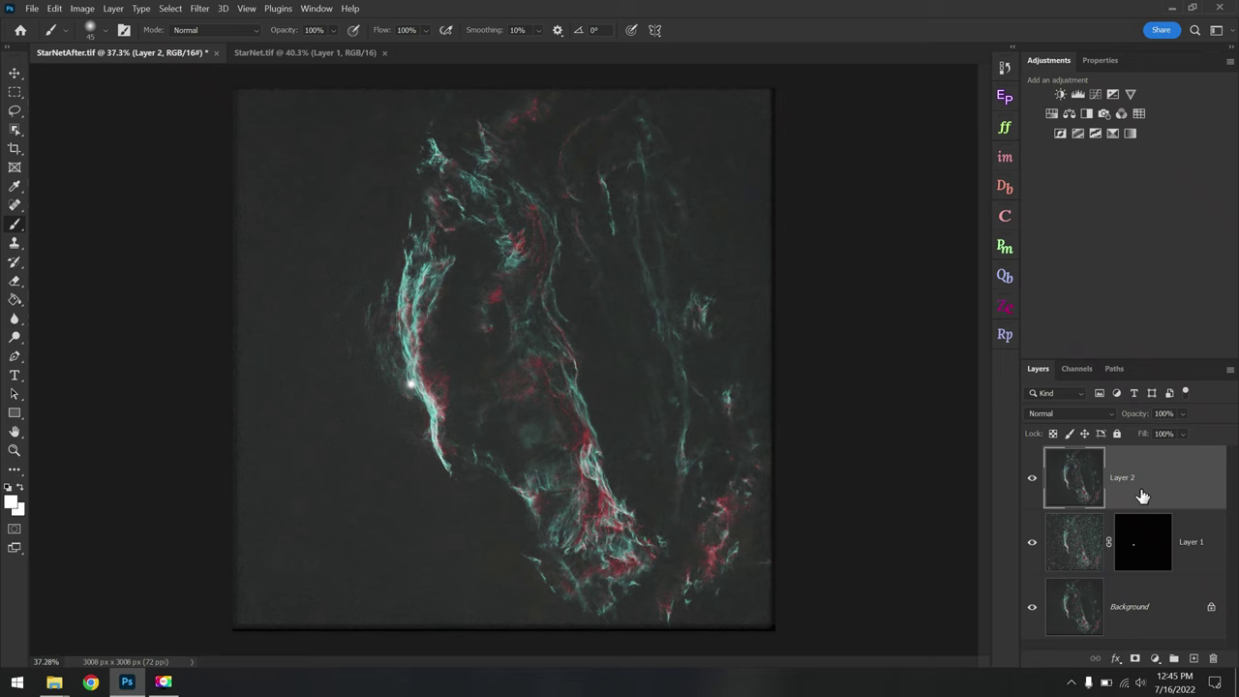
left_click(201, 10)
Launch Topaz DeNoise AI on Layer 2 and set its preview to 400% zoom.
mouse_move(242, 347)
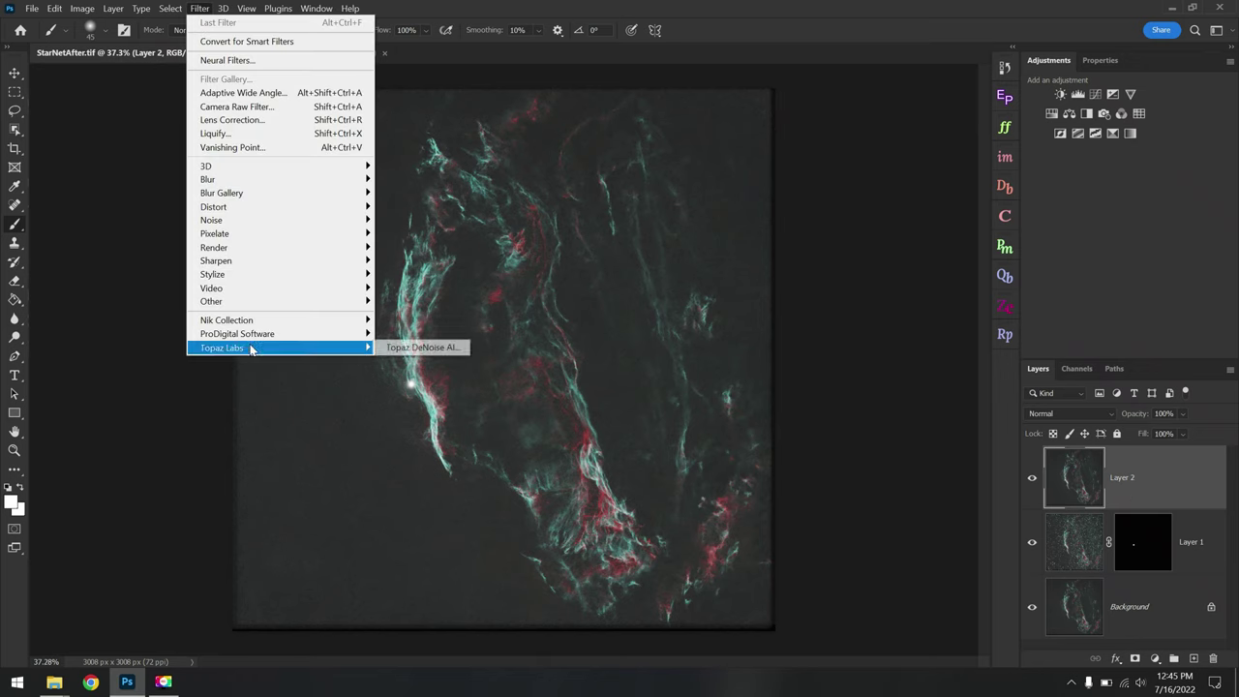
left_click(423, 348)
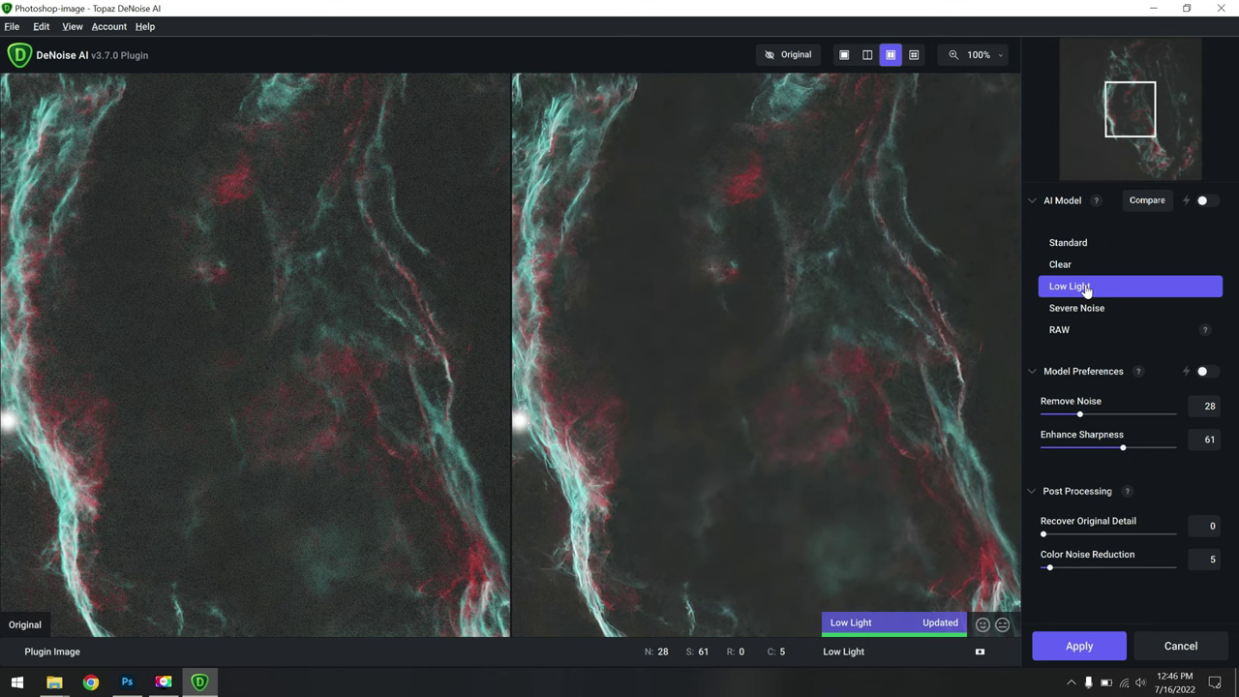
left_click_drag(639, 503, 934, 368)
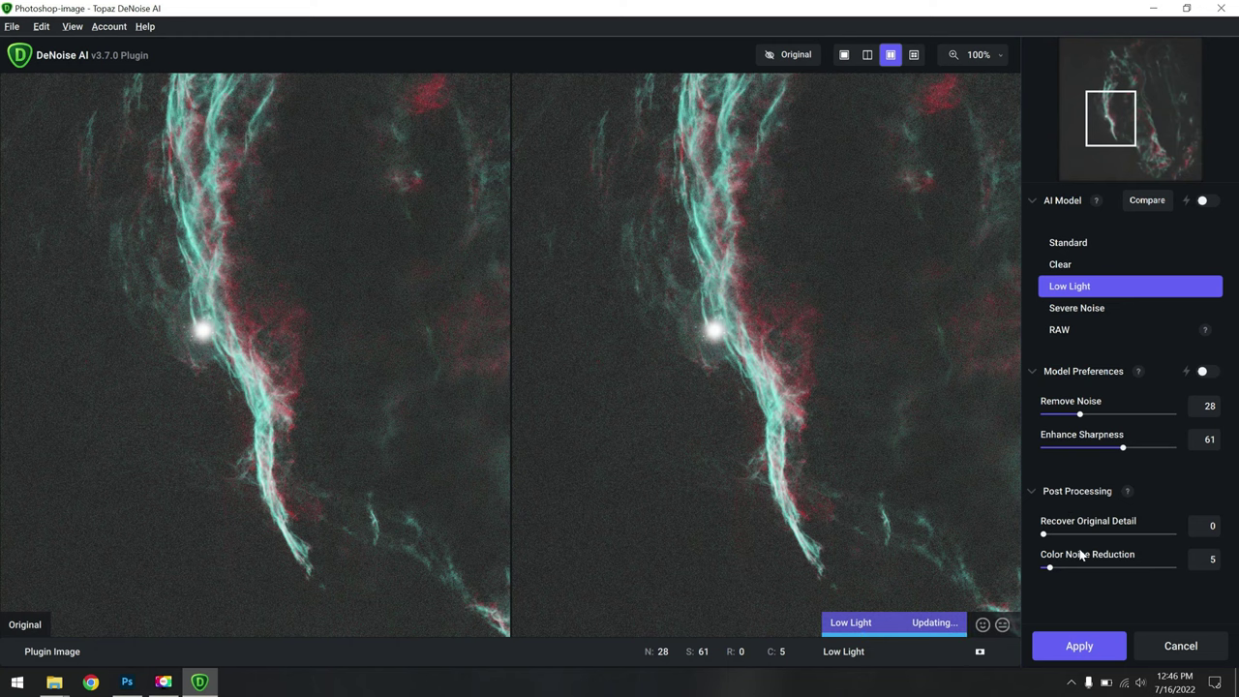
left_click(971, 54)
left_click(1000, 55)
left_click(940, 191)
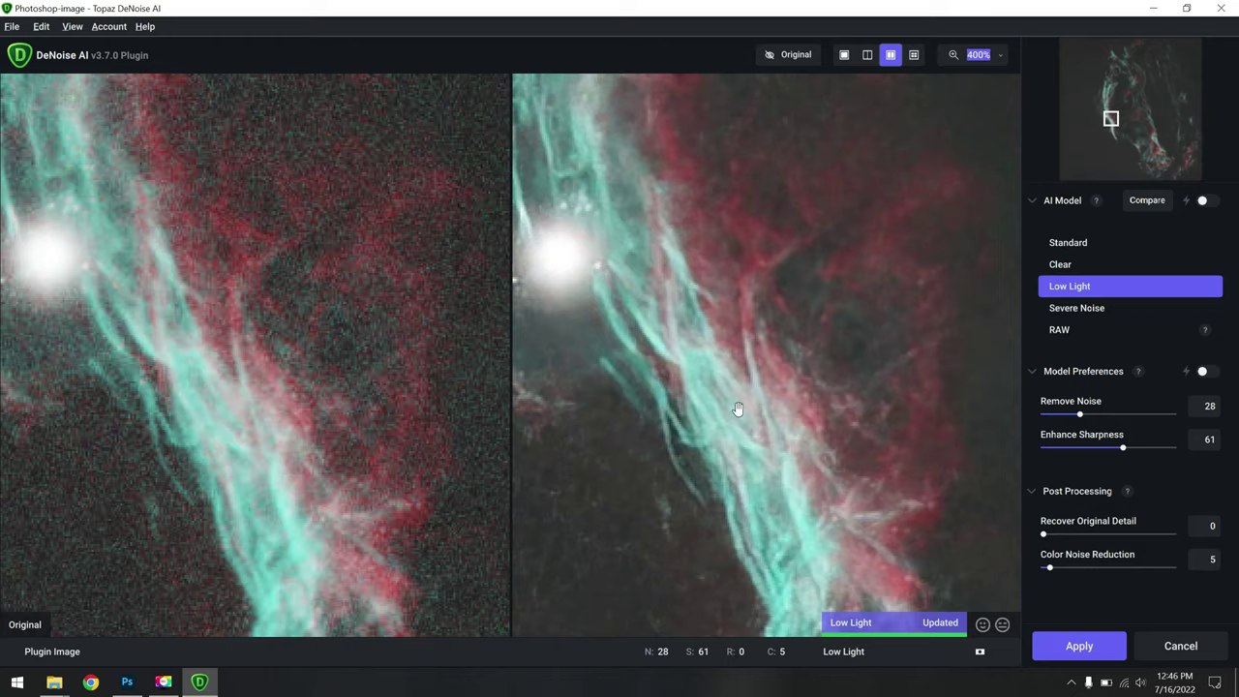
Inspect the star and filaments, then apply Low Light with Remove Noise 28, Sharpness 61.
left_click_drag(763, 416, 865, 285)
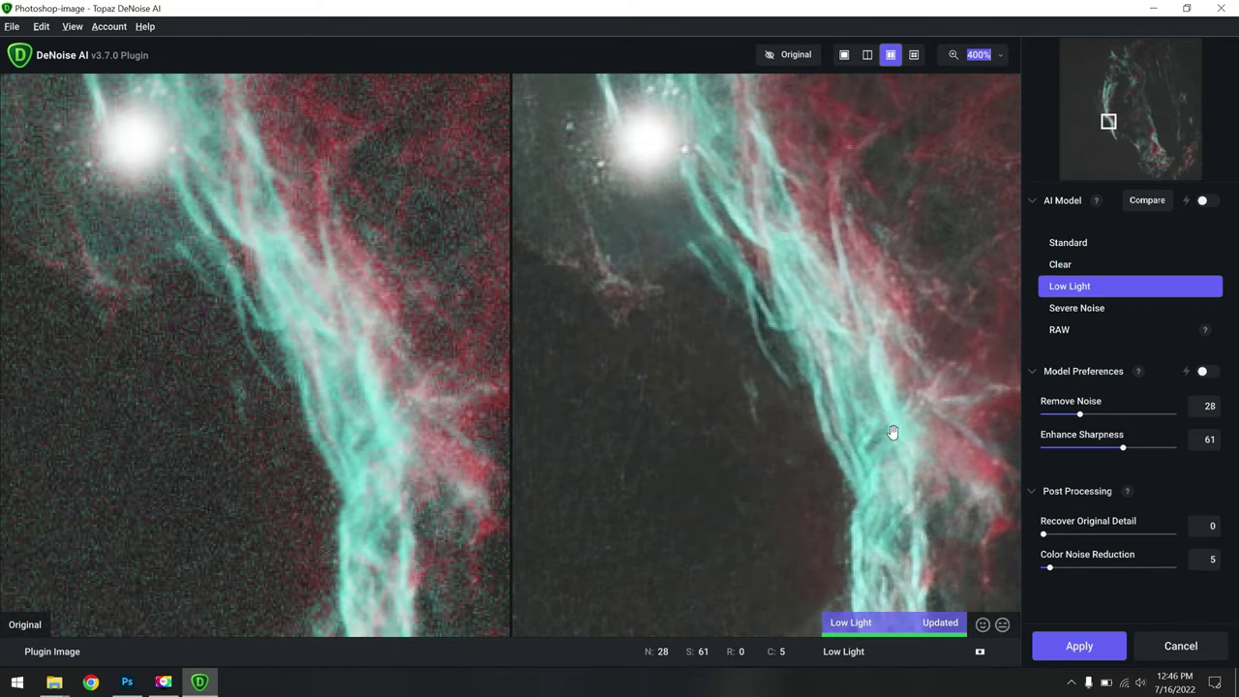
left_click_drag(893, 471, 656, 36)
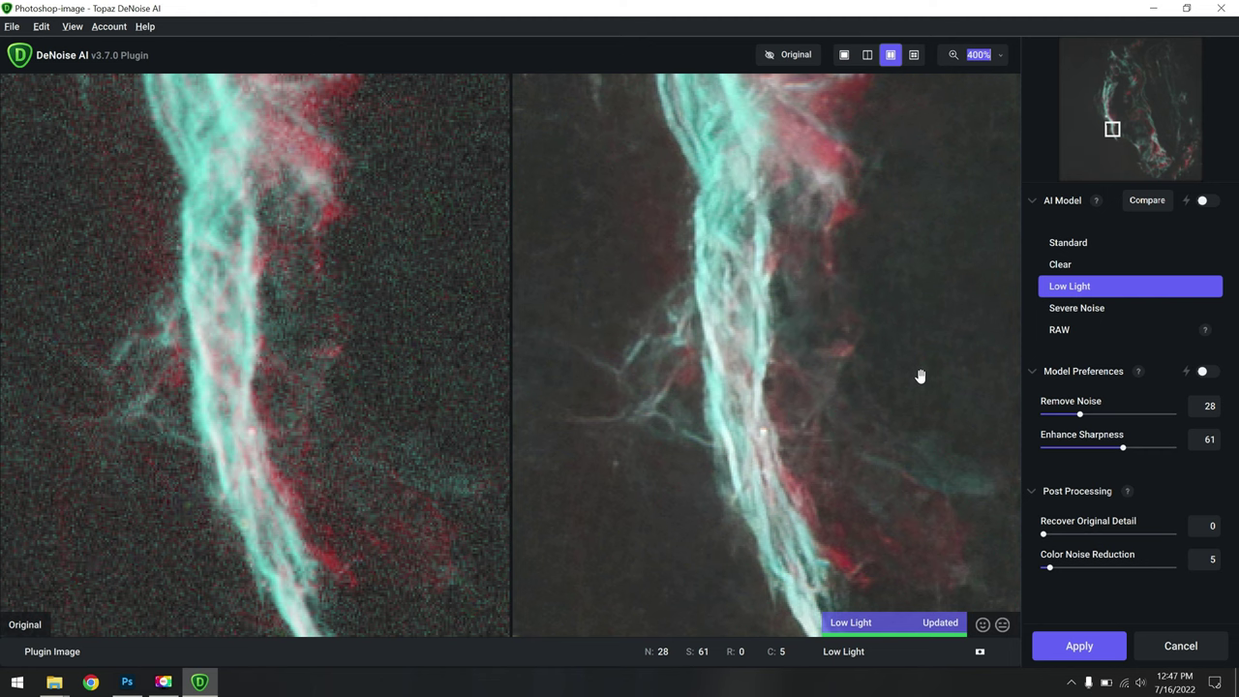
left_click_drag(920, 376, 802, 326)
left_click_drag(830, 459, 805, 379)
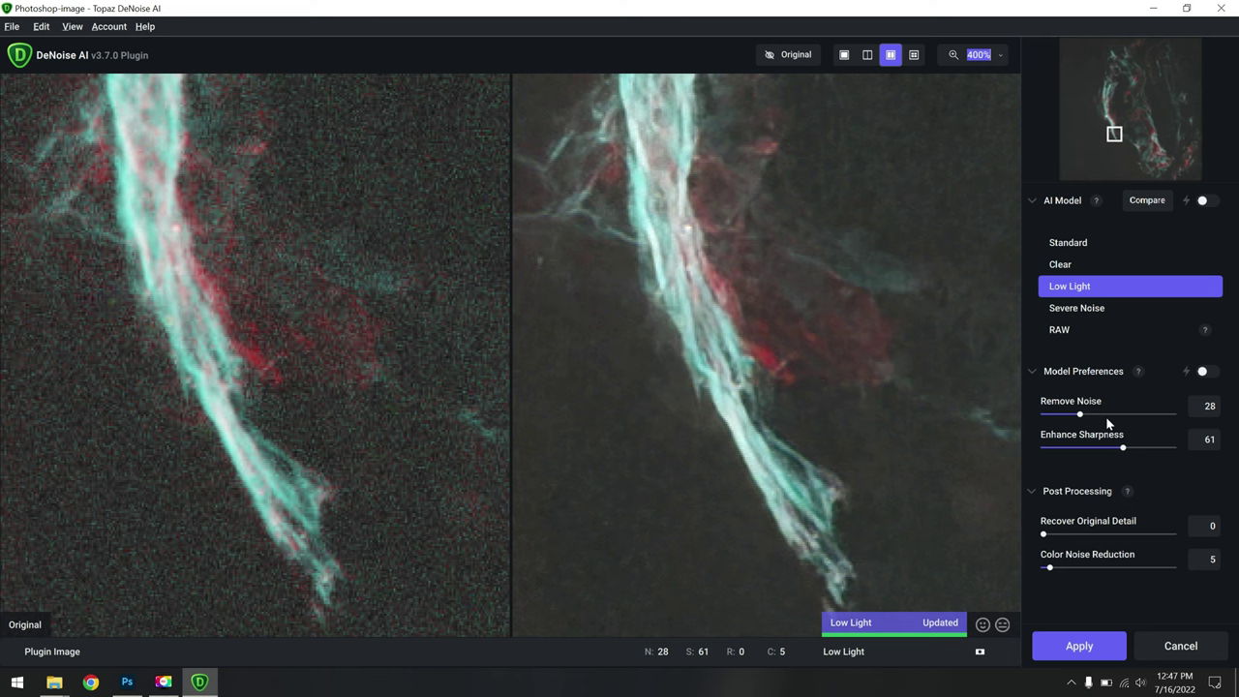
left_click(1084, 643)
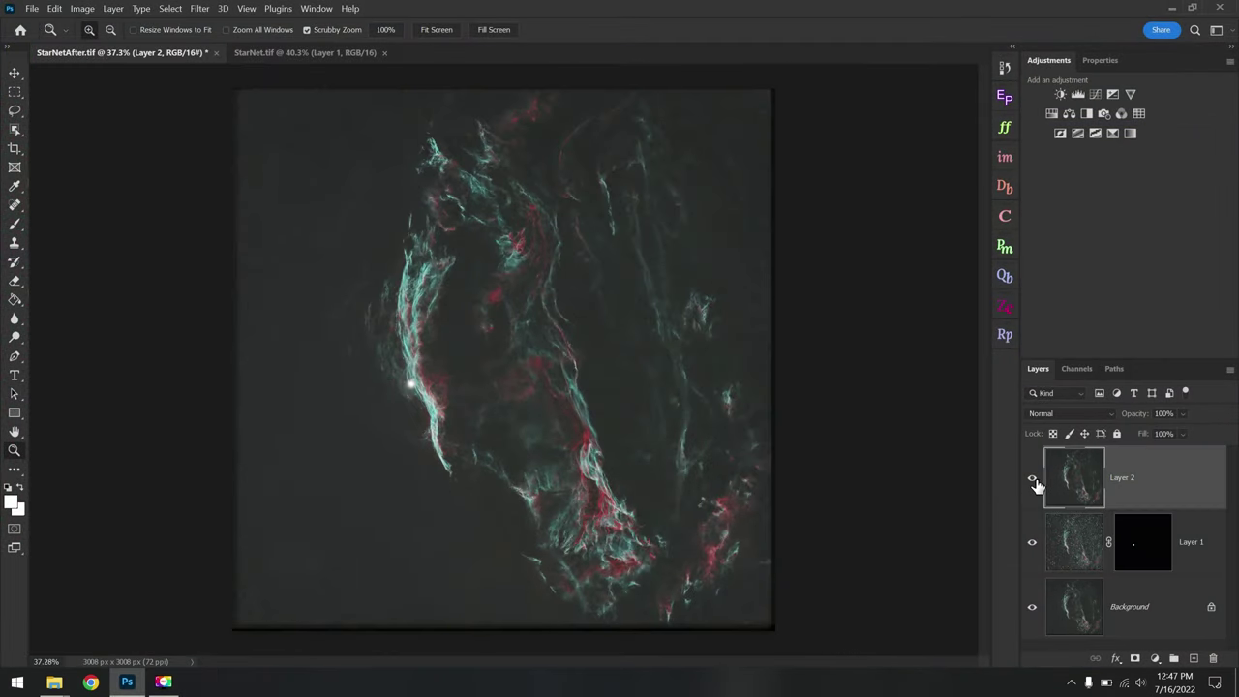
left_click(1032, 480)
left_click(1032, 479)
left_click(1032, 479)
left_click(1032, 480)
left_click_drag(620, 557, 613, 467)
left_click(1032, 479)
left_click(1032, 479)
left_click(1032, 479)
left_click(1031, 479)
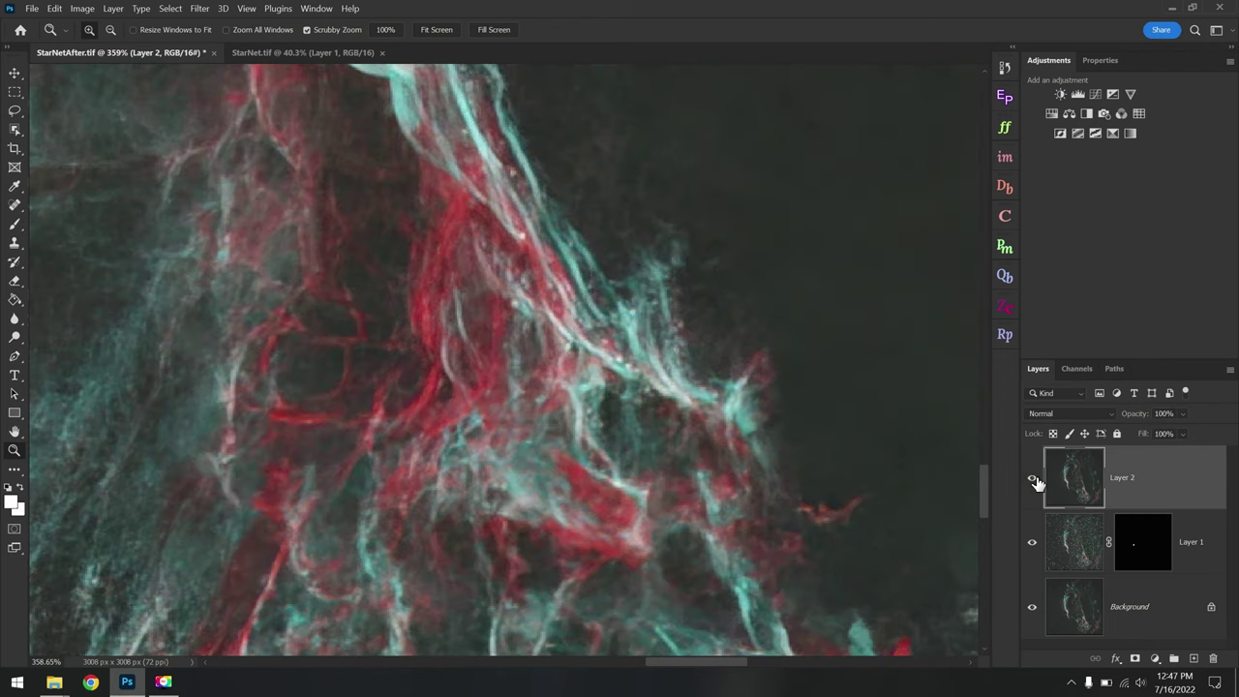
left_click_drag(285, 345, 343, 359)
left_click(1031, 479)
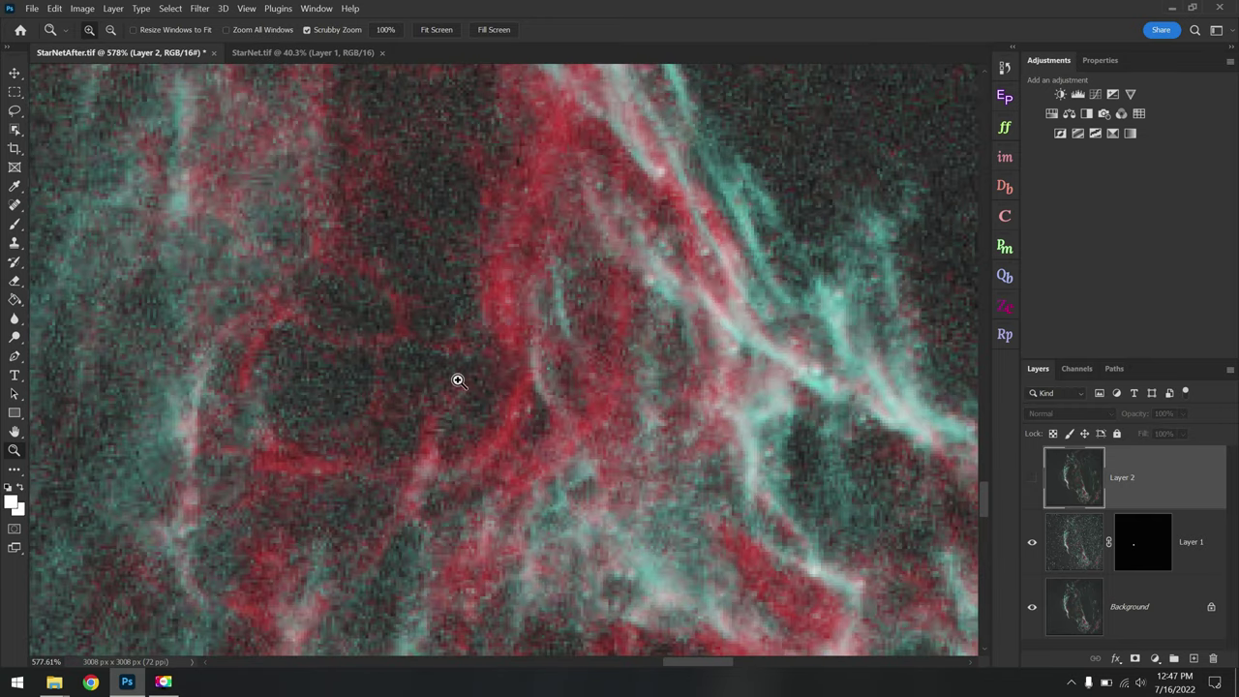
left_click(1031, 479)
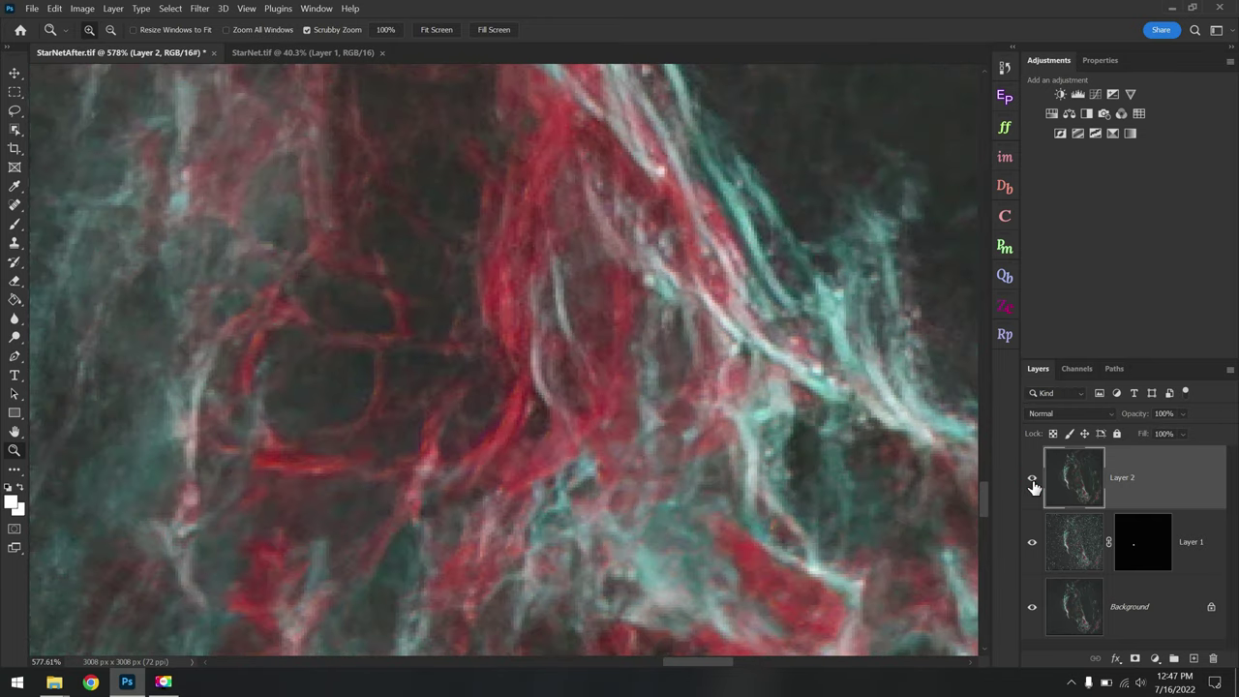
left_click(1032, 480)
left_click(1032, 481)
left_click(1031, 480)
left_click(1032, 480)
scroll(567, 415, "down", 5)
scroll(570, 414, "down", 6)
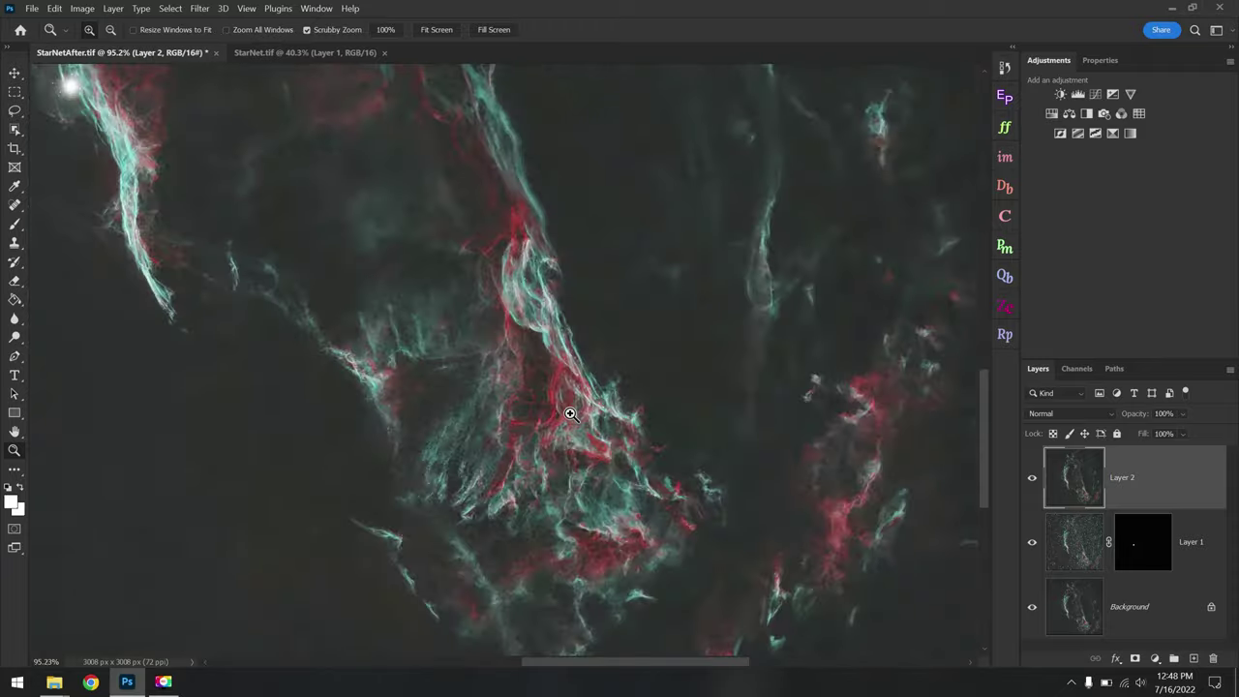
left_click_drag(506, 262, 644, 475)
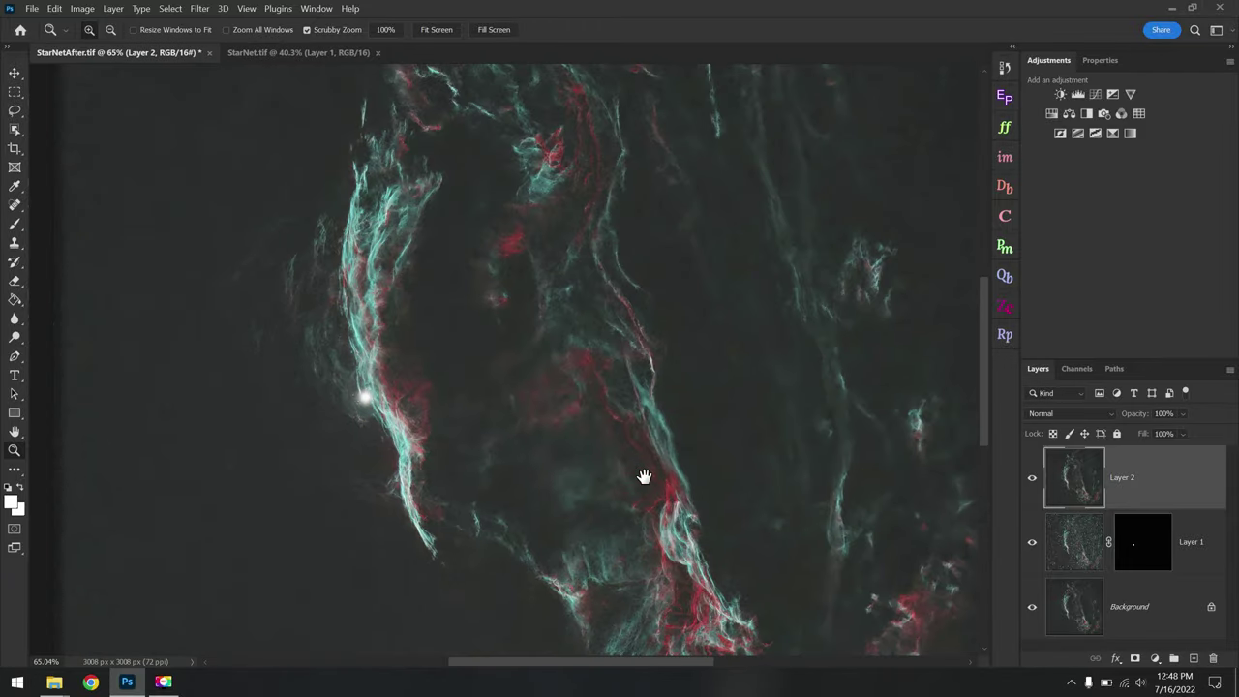
left_click(1029, 481)
left_click(1030, 482)
Rename Layer 2 to TopazDenoise.
double_click(1128, 481)
key("Return")
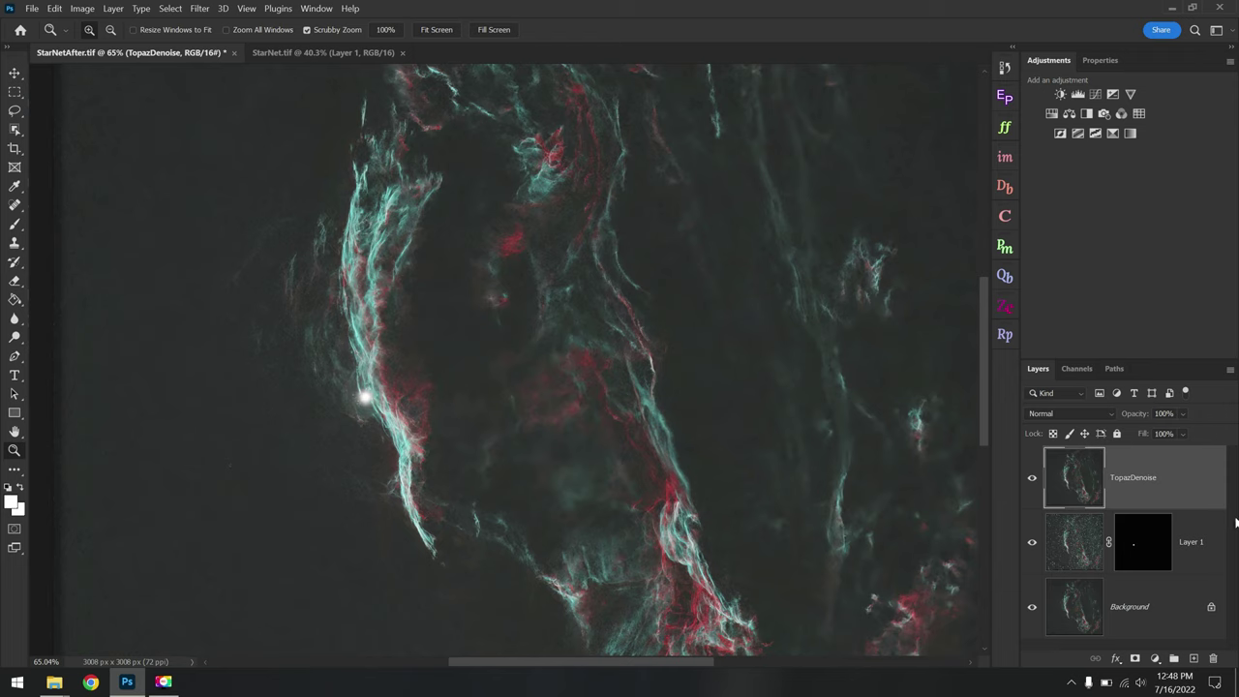
left_click_drag(802, 436, 556, 388)
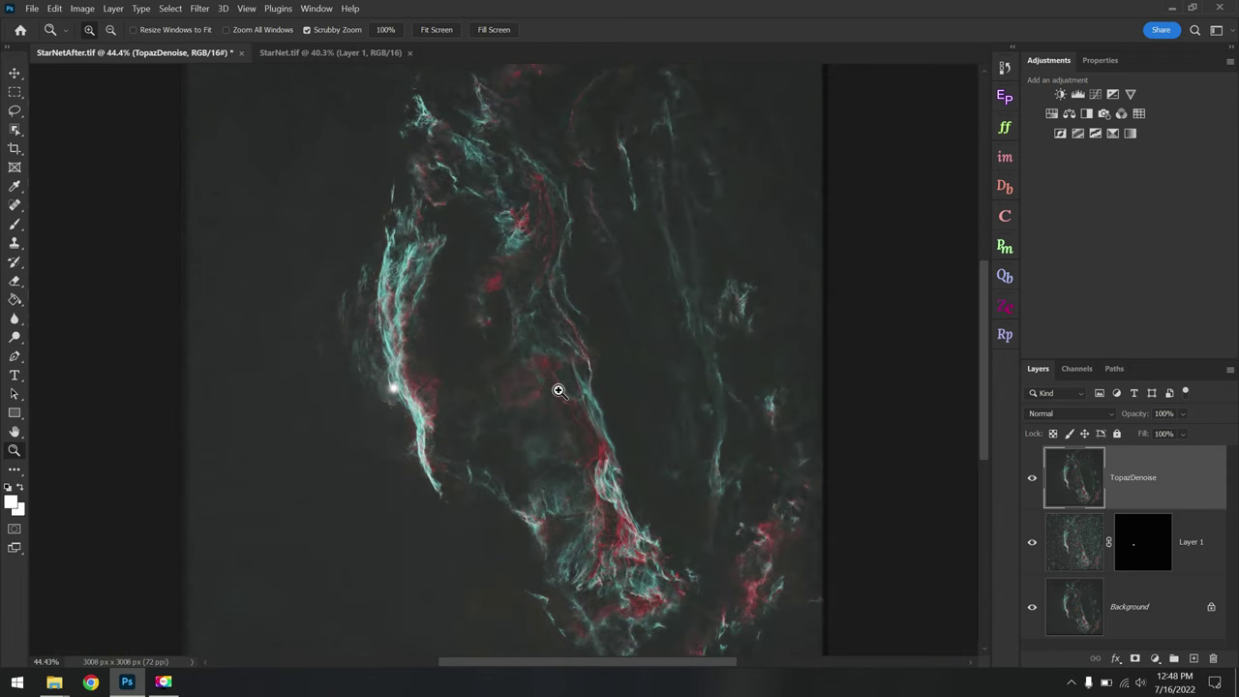
Compare StarNet.tif with StarNetAfter.tif, fitting both images on screen.
left_click(284, 52)
key("ctrl+d")
left_click_drag(621, 456, 627, 456)
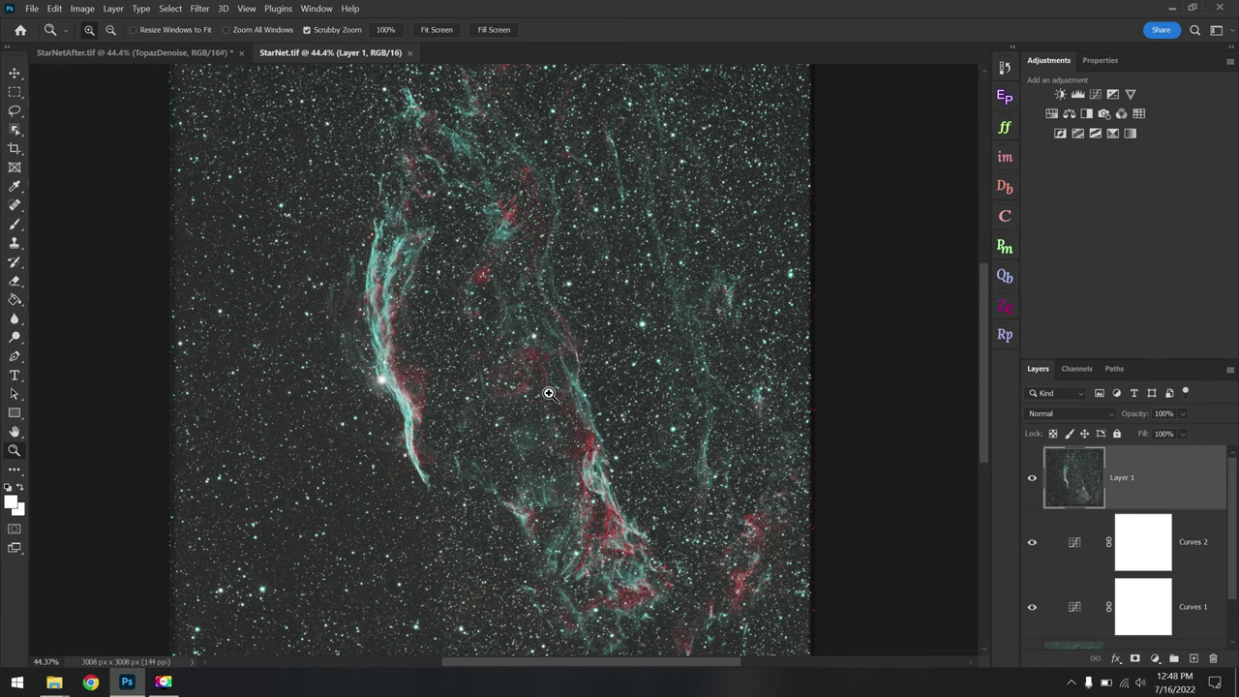
left_click(201, 55)
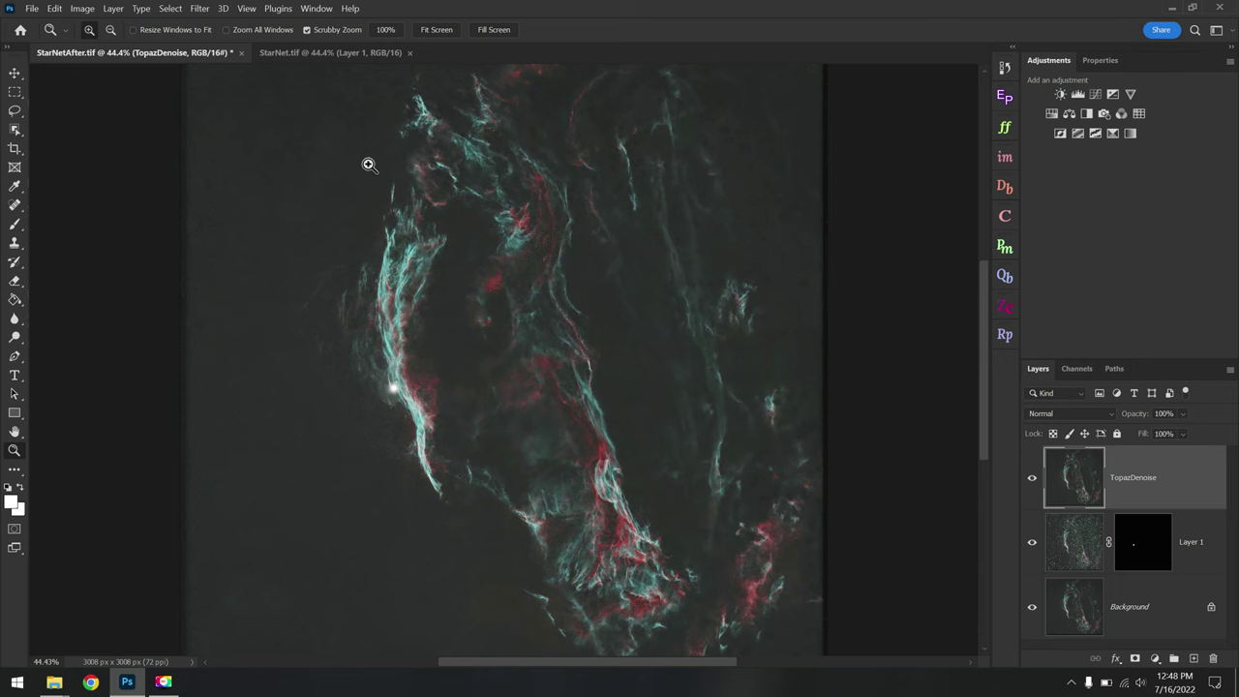
left_click(282, 53)
left_click(170, 54)
left_click(302, 54)
key("ctrl+0")
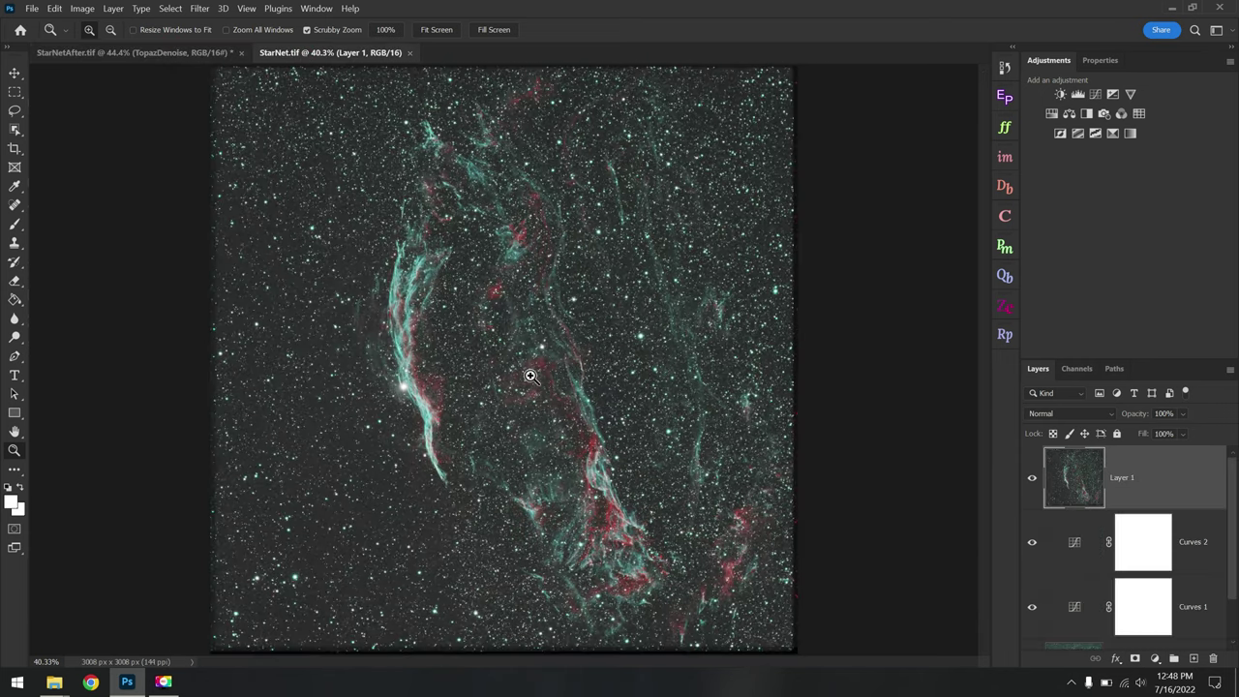
left_click(169, 52)
key("ctrl+0")
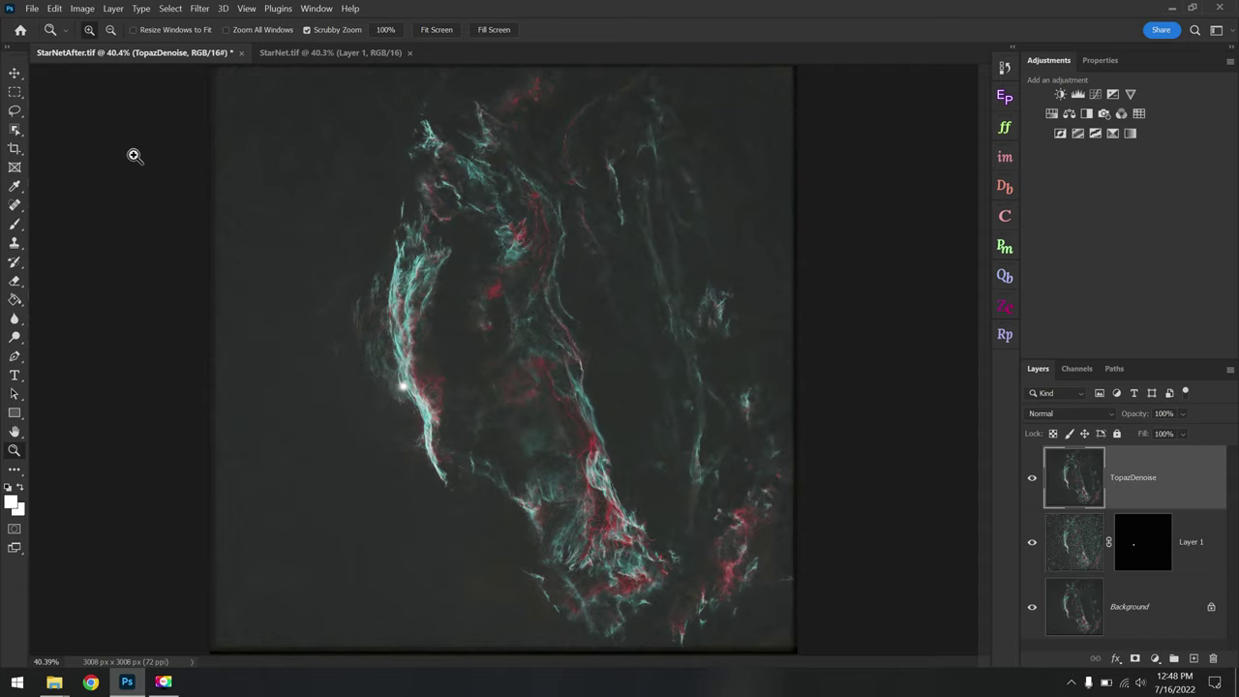
Rotate the image about 90° and crop it to a 2837 x 2837 px square.
left_click(16, 152)
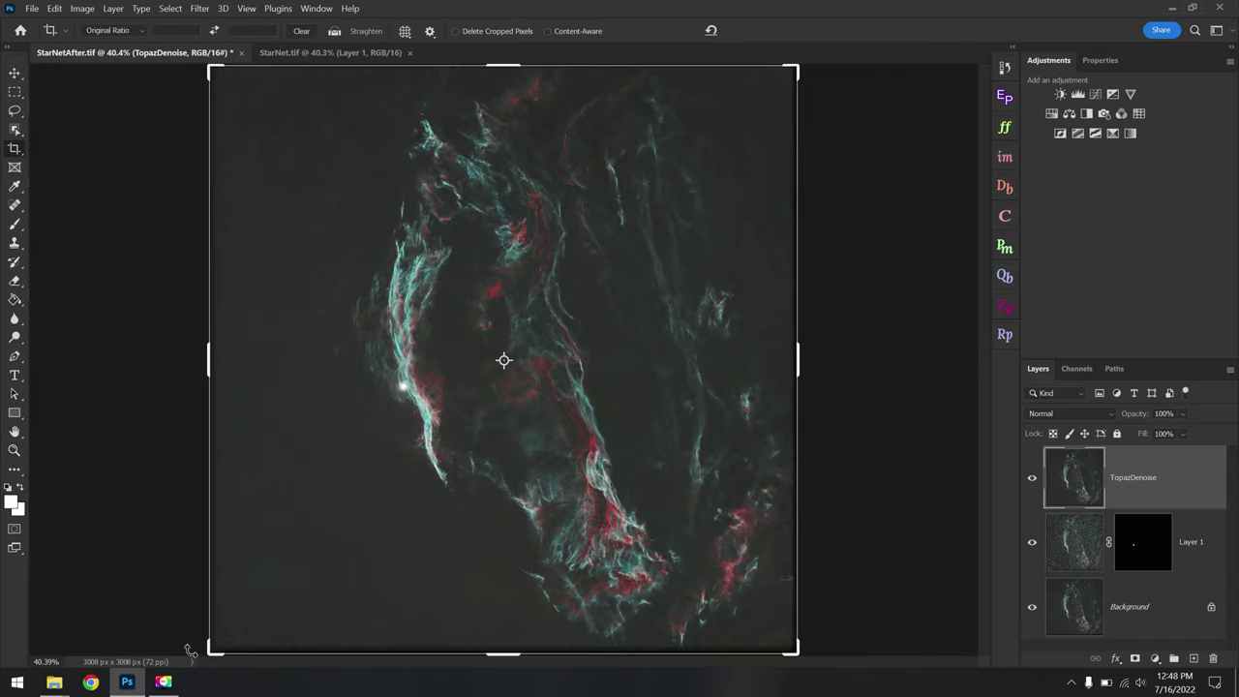
left_click_drag(190, 650, 334, 174)
left_click_drag(215, 662, 214, 648)
left_click_drag(503, 63, 503, 80)
mouse_move(548, 372)
left_mouse_down()
mouse_move(547, 389)
mouse_move(546, 373)
left_mouse_up()
left_click(756, 32)
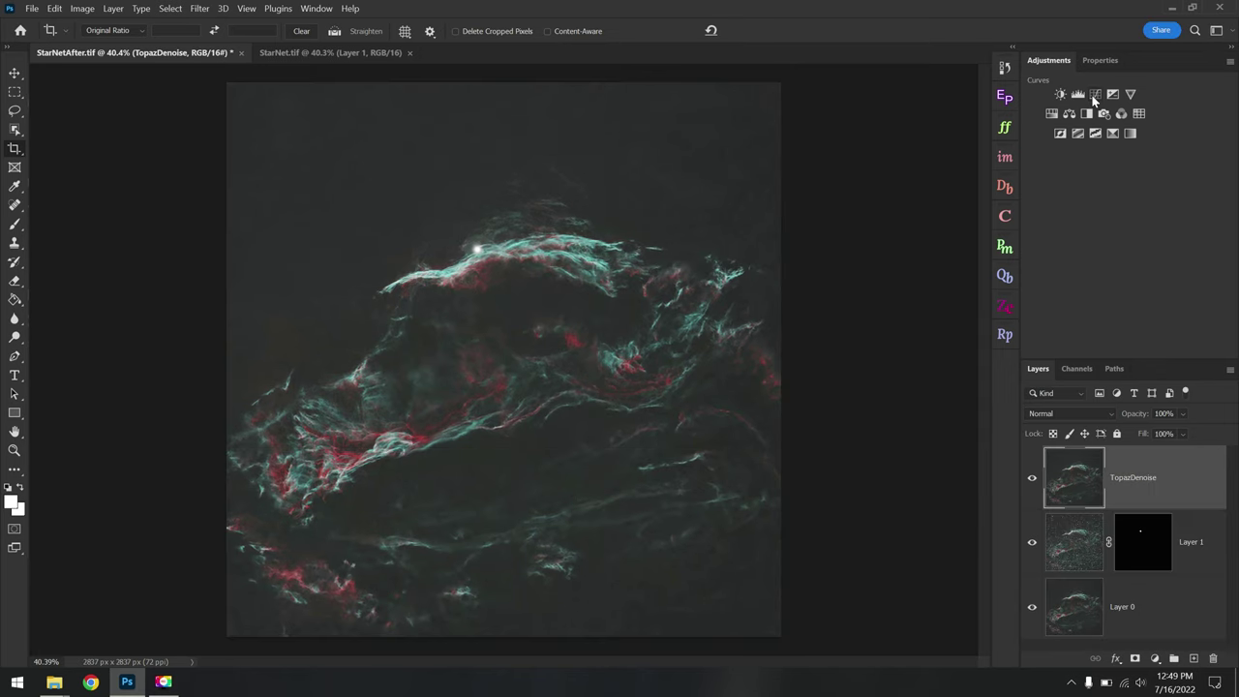
Add a Curves 1 layer with an S-curve: shadows lowered to darken sky, highlights raised.
left_click(1095, 94)
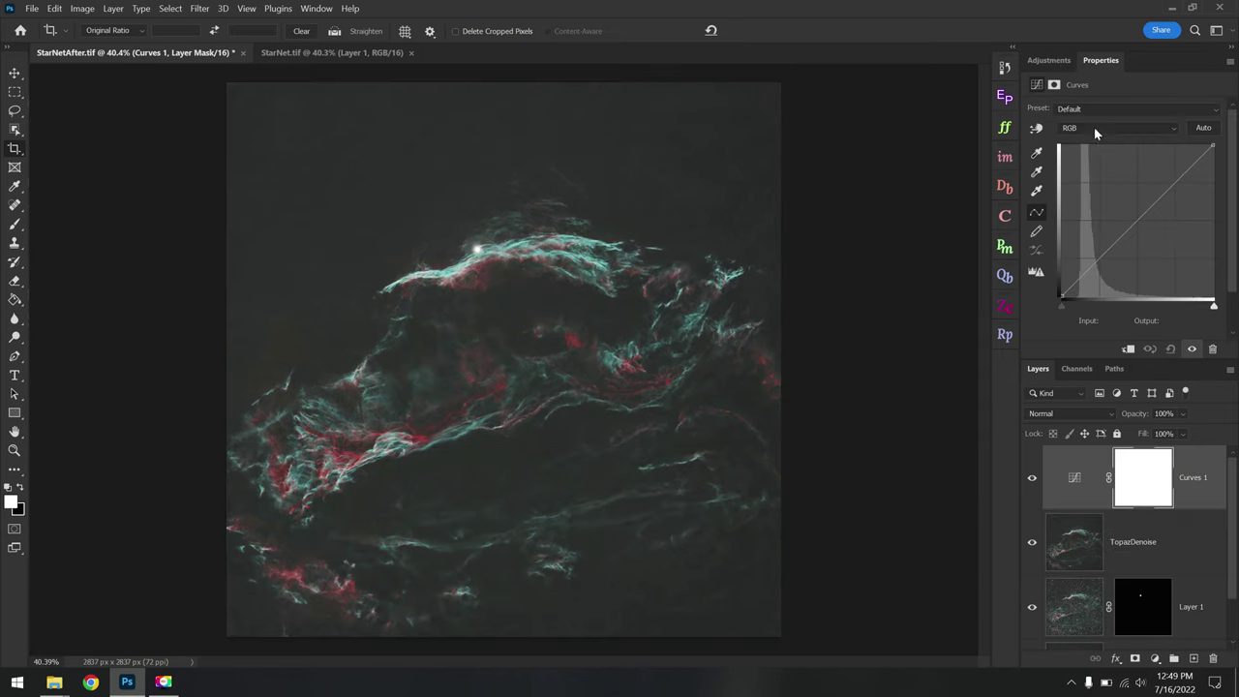
left_click(1037, 128)
left_click_drag(308, 175, 308, 204)
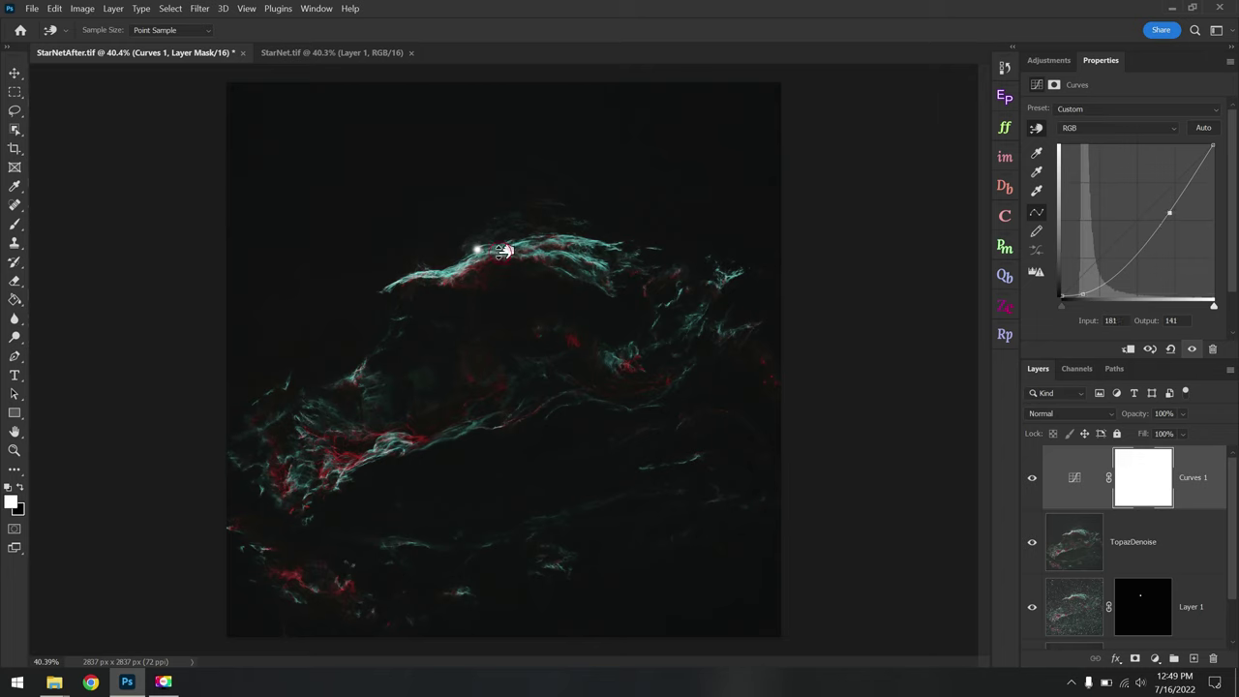
left_click_drag(502, 243, 501, 217)
left_click(1083, 293)
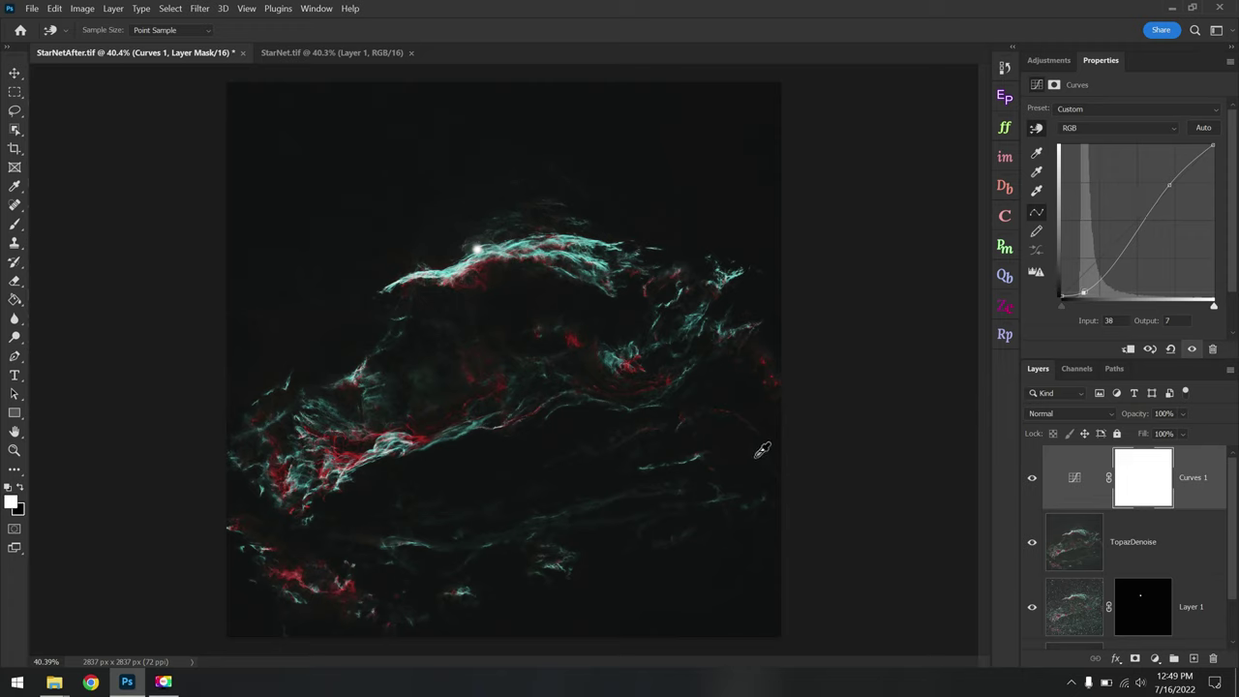
left_click(1045, 60)
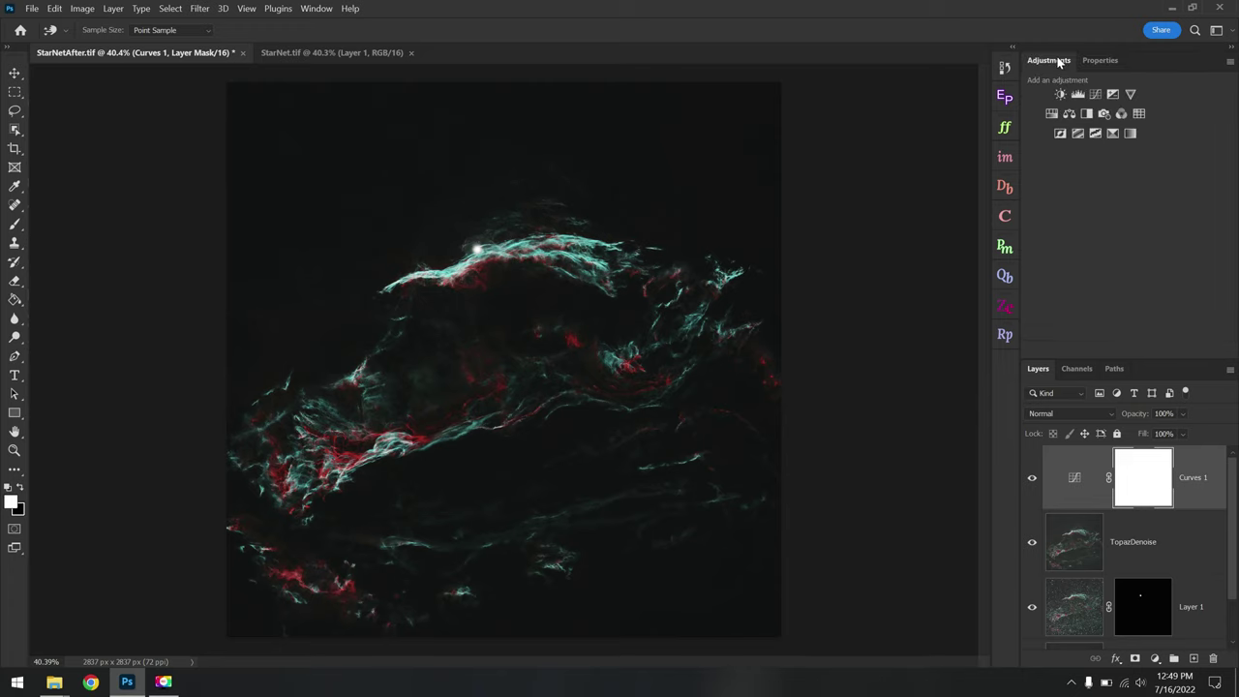
Add Selective Color: Reds Cyan -73, Magenta +21, Yellow -30; Cyans +36, +37, -29.
left_click(1113, 135)
key("c")
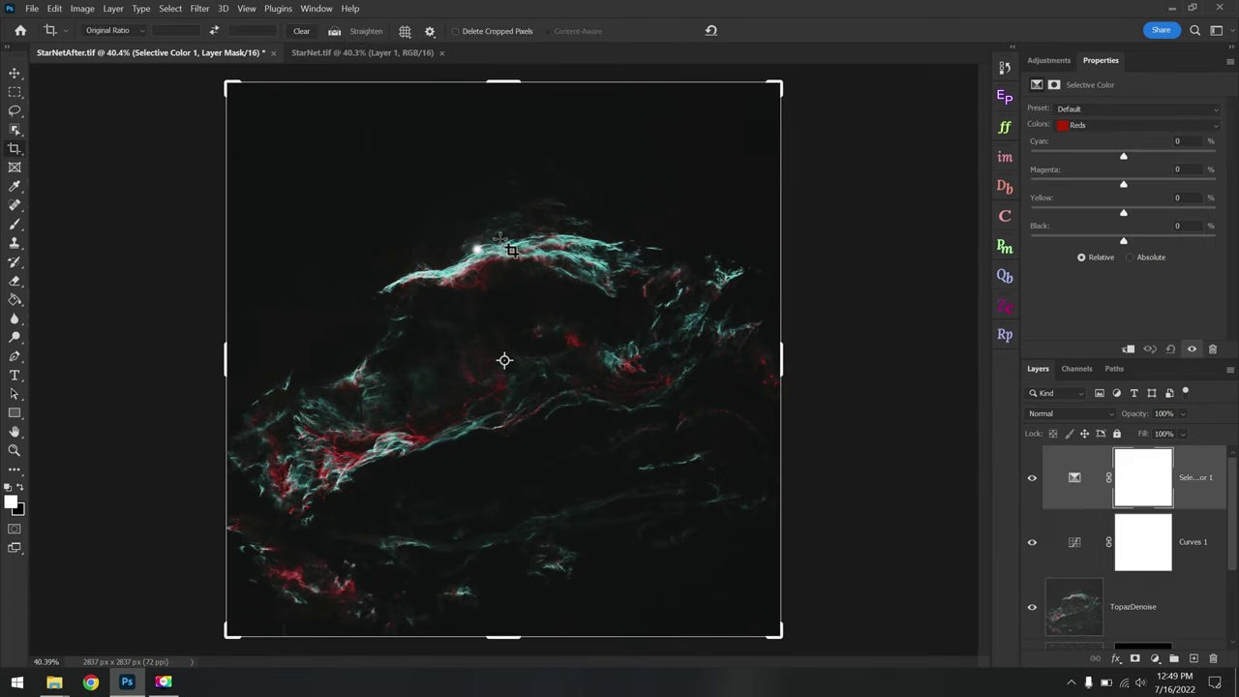
left_click(14, 450)
left_click_drag(1122, 156, 1169, 215)
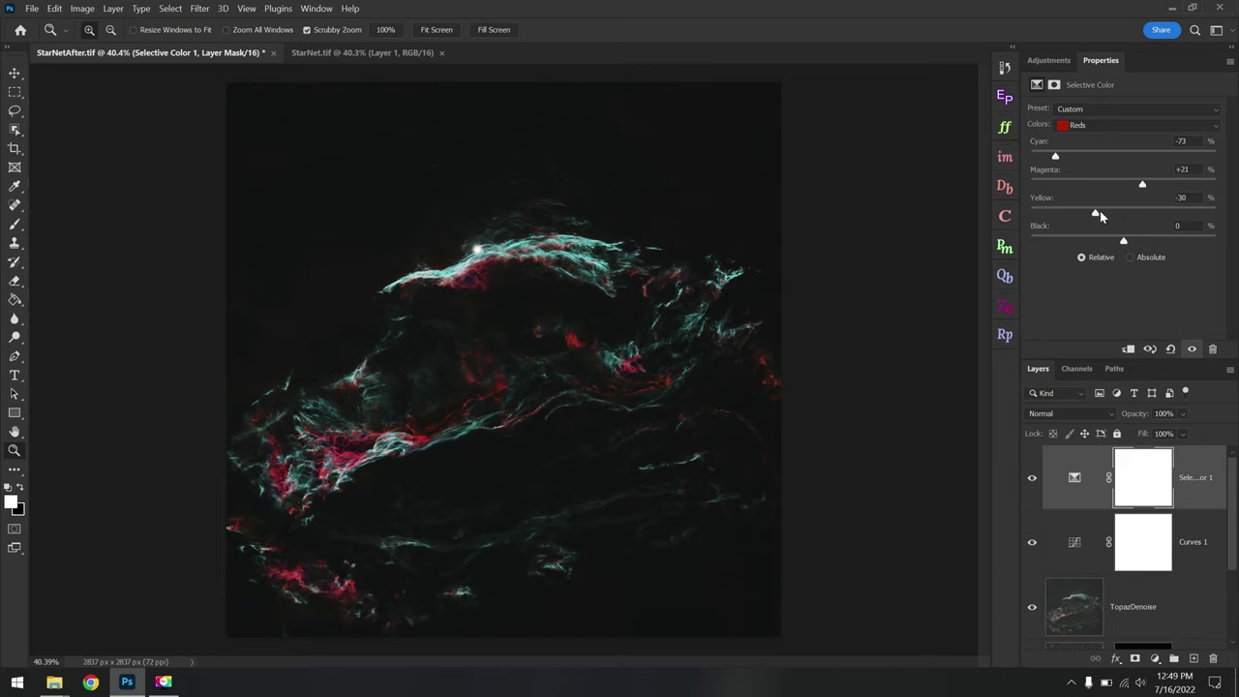
left_click(1097, 126)
left_click(1094, 180)
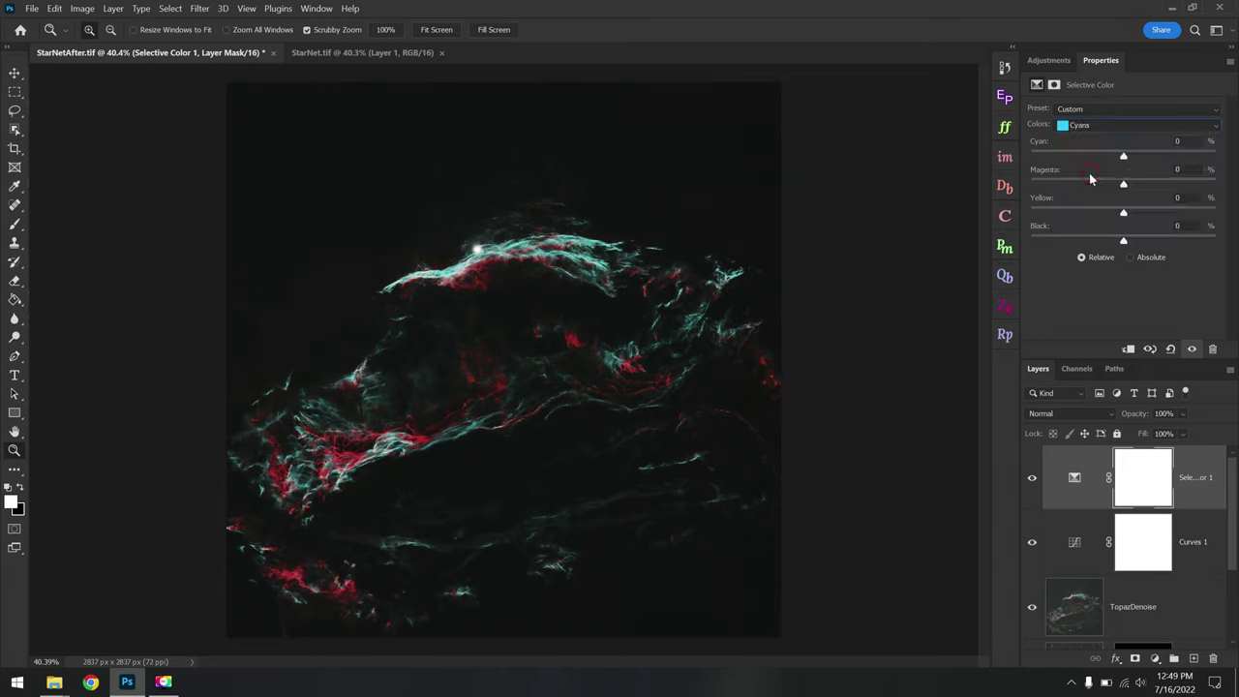
left_click_drag(1124, 156, 1155, 160)
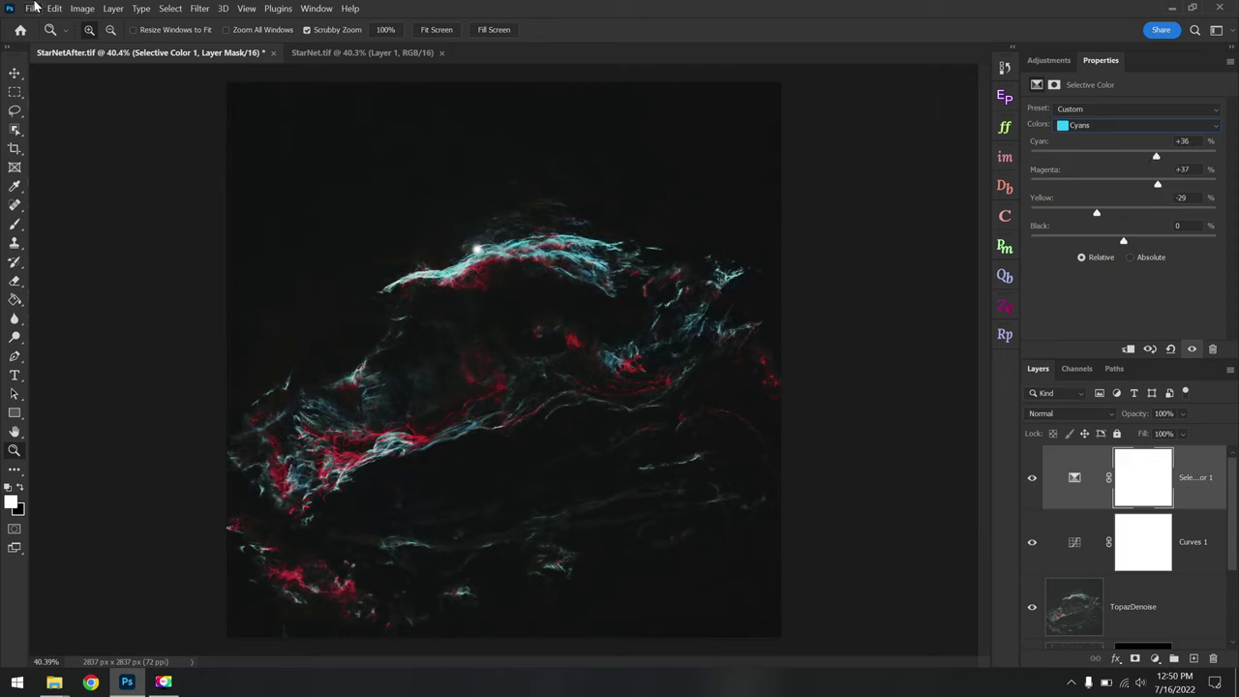
Save StarNetAfter.tif as TIFF, accepting the TIFF Options.
left_click(34, 8)
left_click(58, 165)
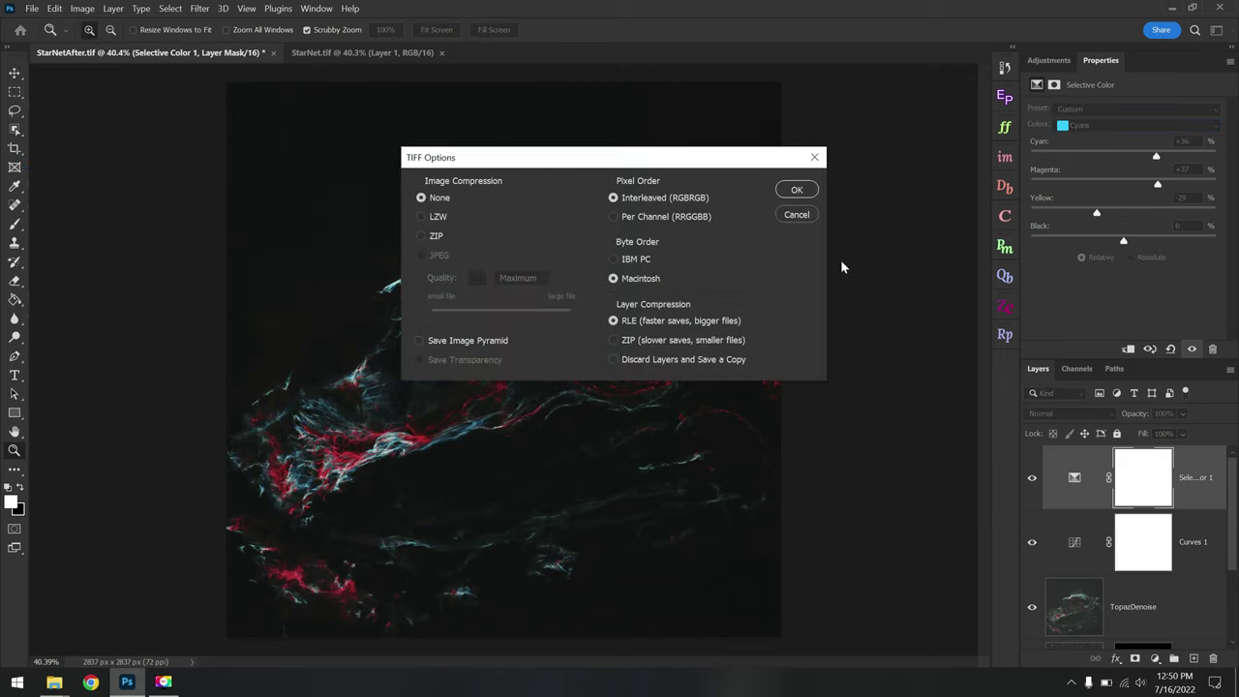
left_click(784, 191)
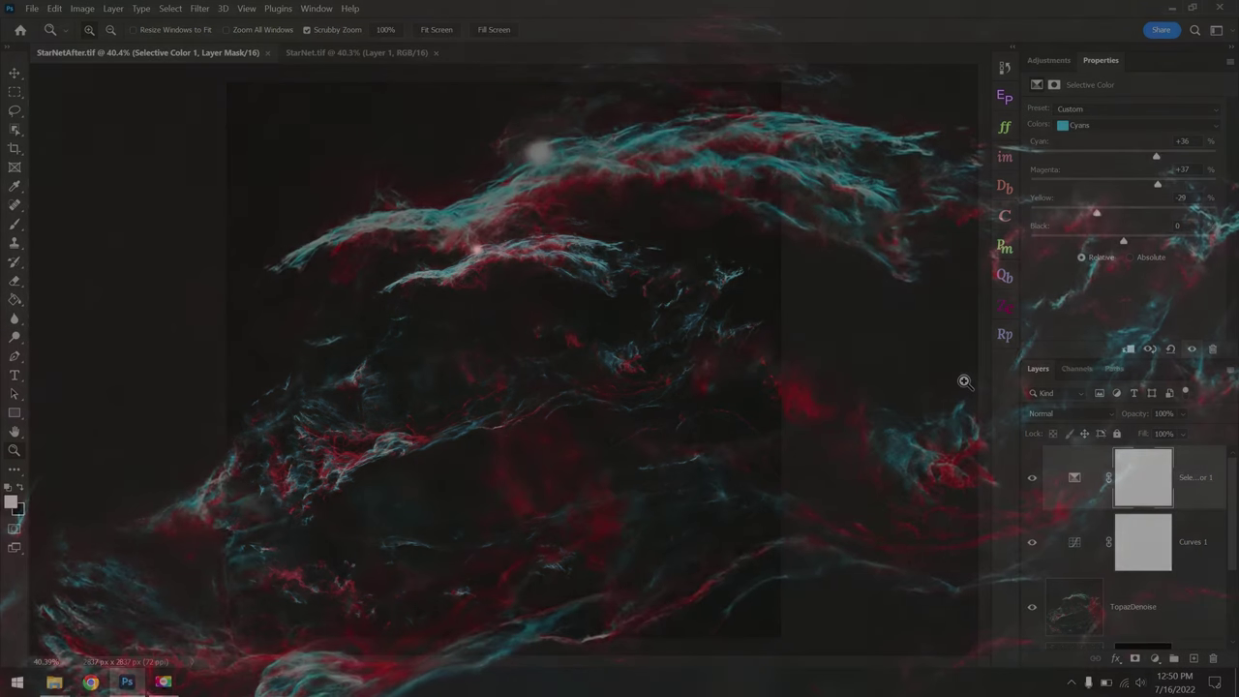